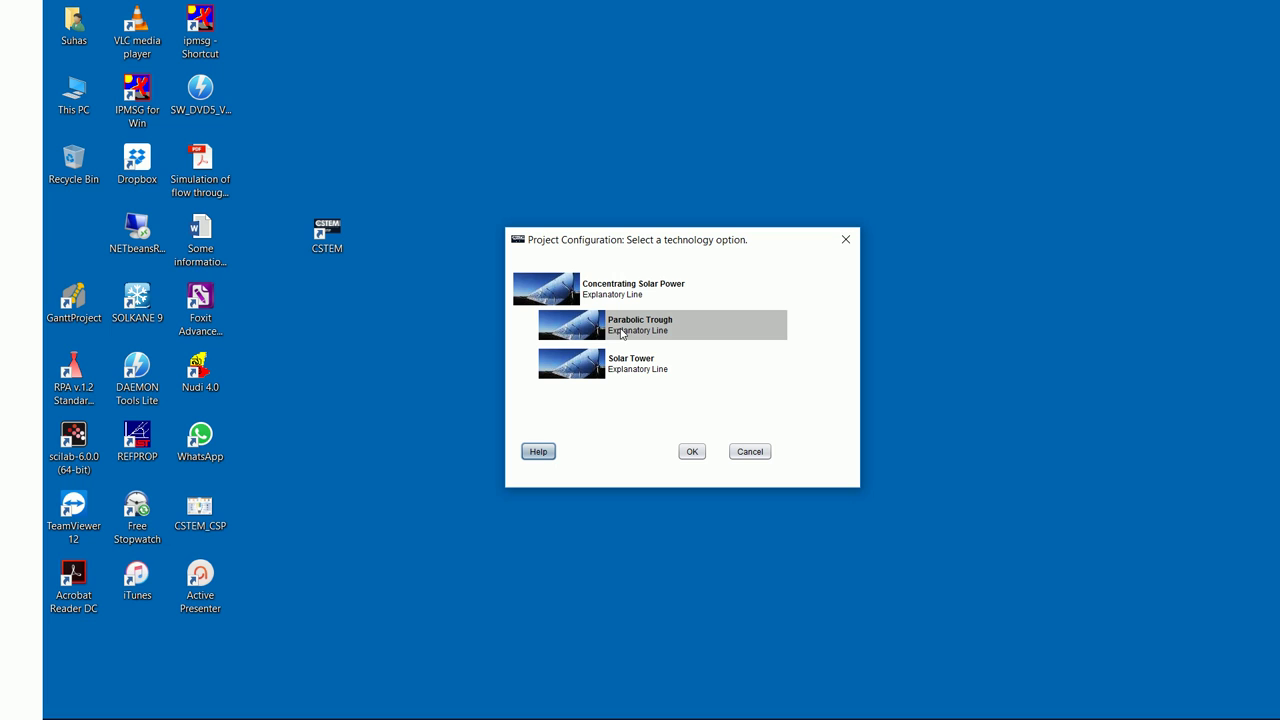
Step: Start a Parabolic Trough project and set the plant location to Bangalore
left_click(694, 451)
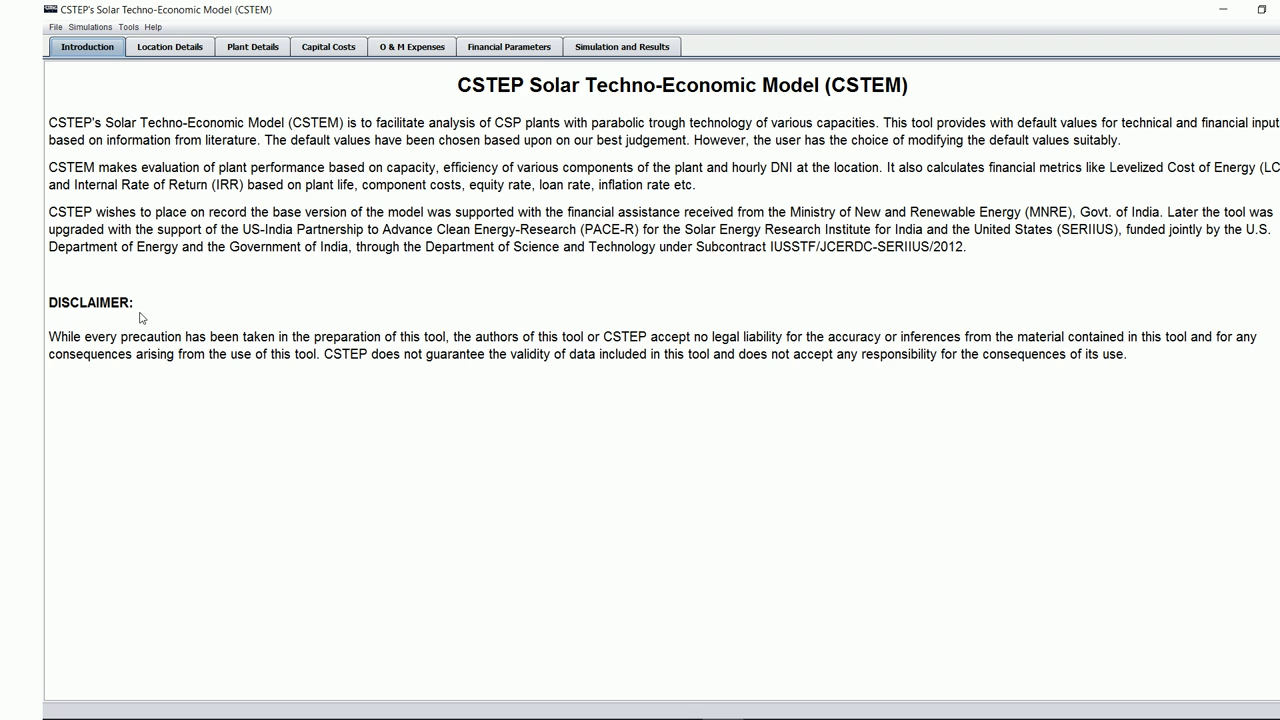
left_click(188, 55)
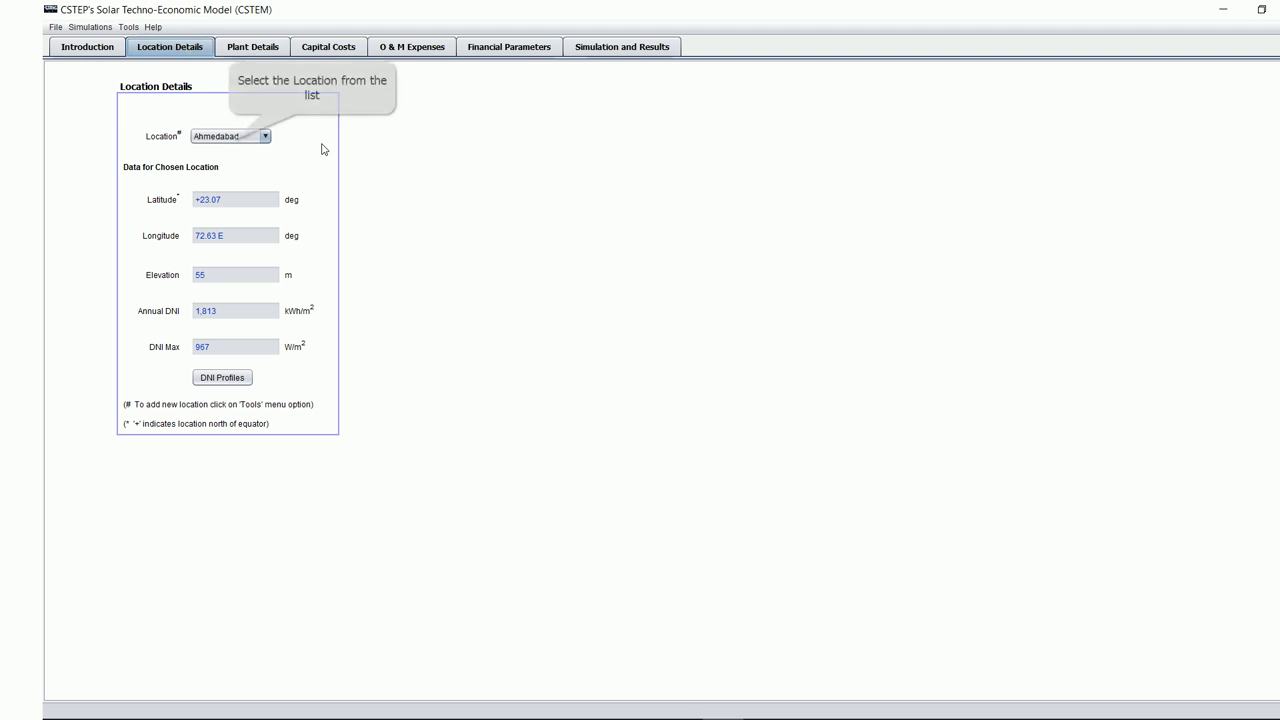
left_click(266, 137)
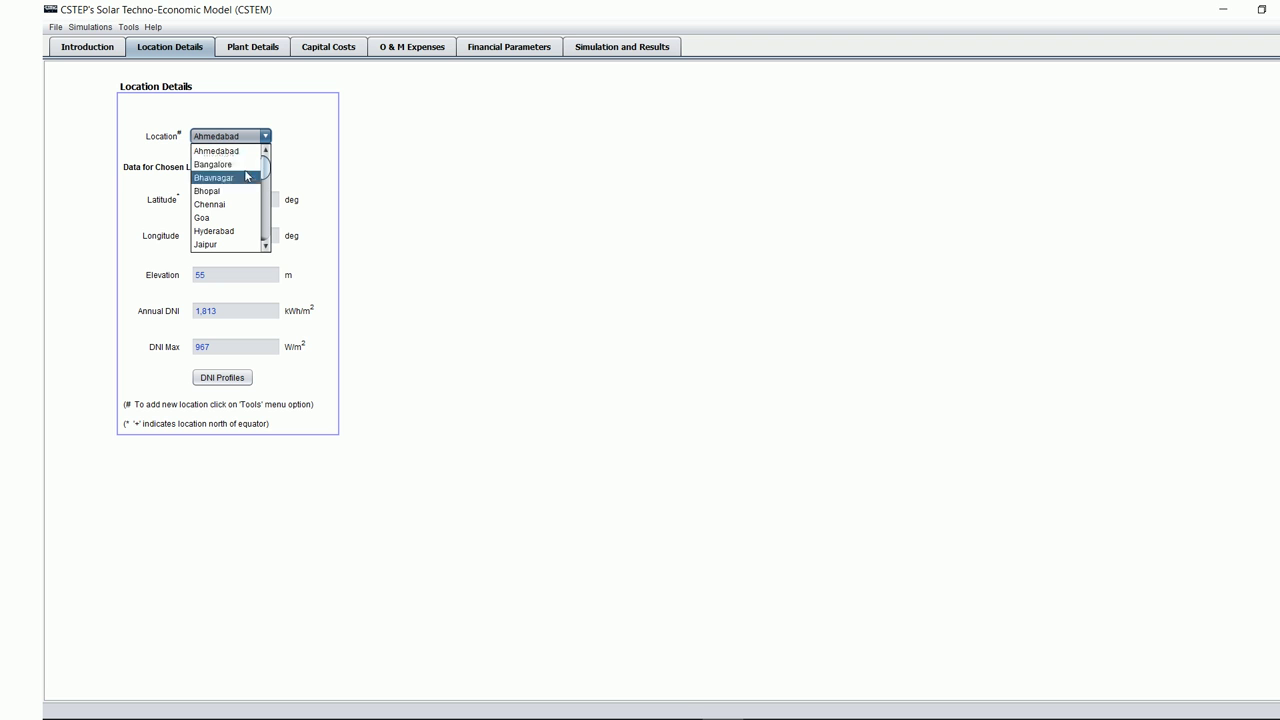
left_click(265, 245)
left_click(266, 249)
left_click(266, 249)
left_click(266, 249)
left_click(266, 249)
left_click(266, 249)
left_click(266, 249)
left_click(266, 249)
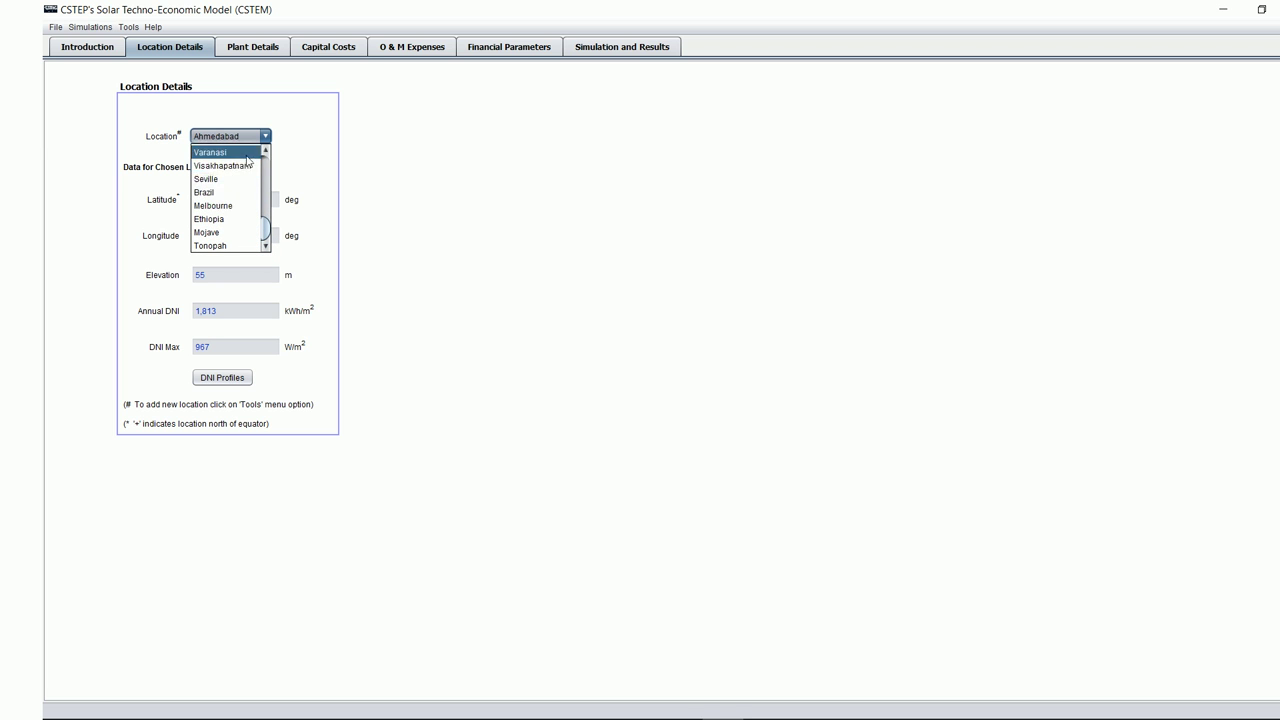
left_click_drag(268, 233, 268, 165)
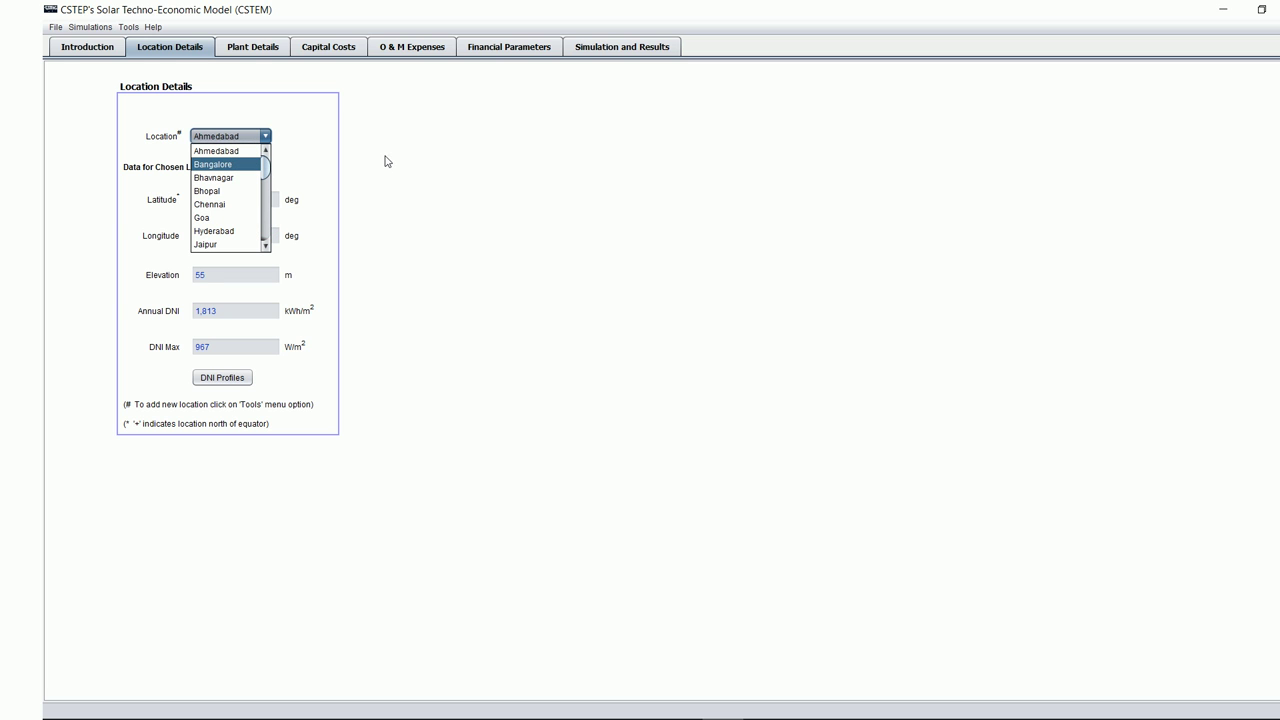
key("Return")
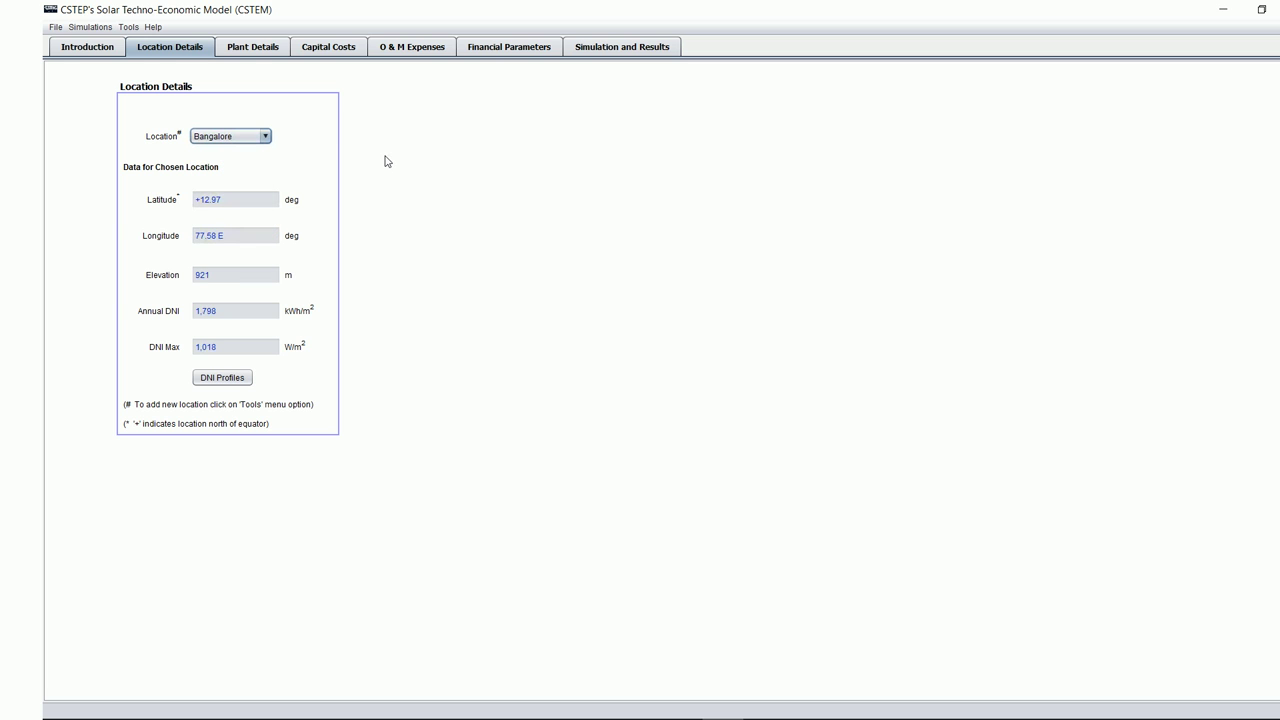
Step: In the plant details, set gross capacity to 10 MW, thermal storage to 6 hours and fraction of hybridization to 0.2
left_click(268, 50)
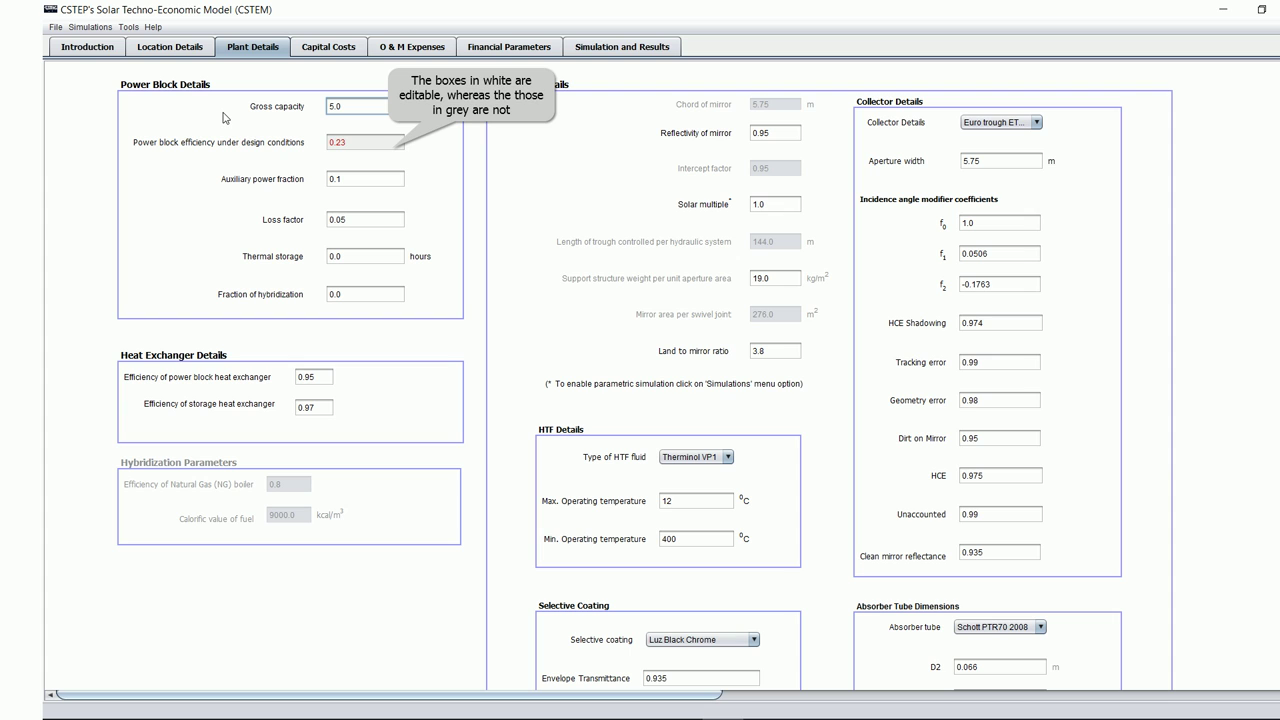
double_click(354, 108)
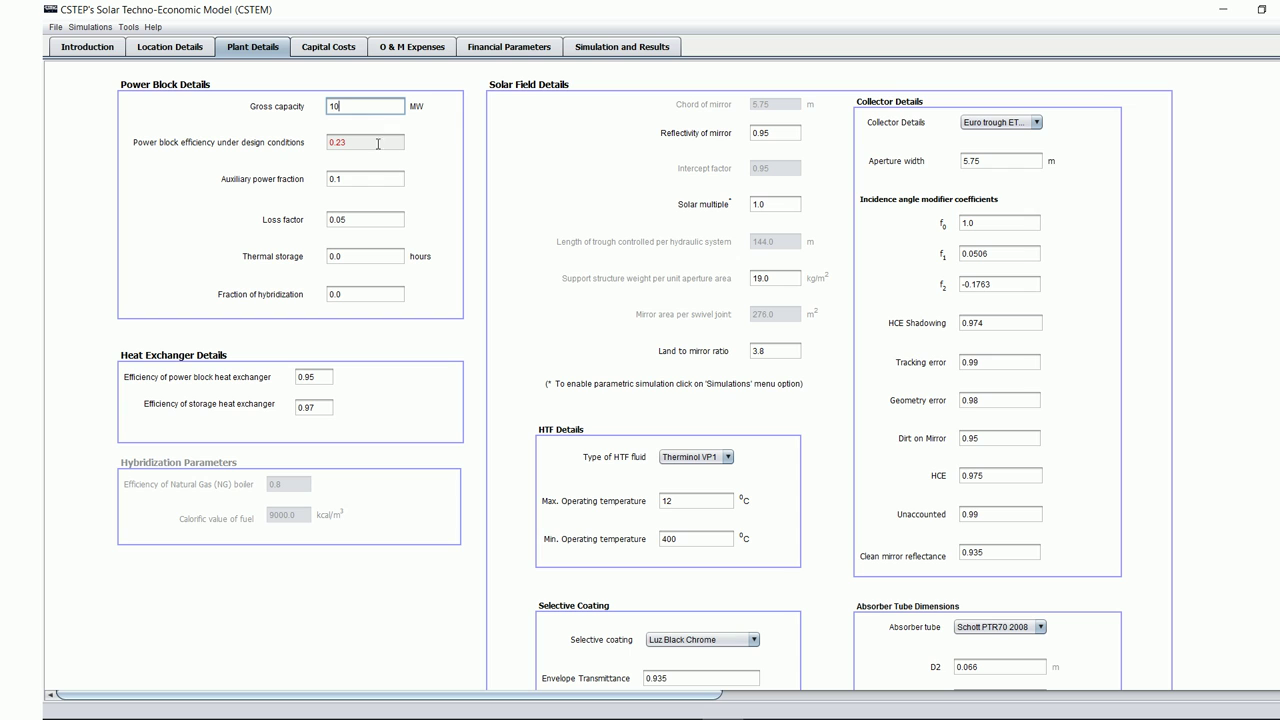
left_click(380, 258)
left_click_drag(376, 258, 324, 256)
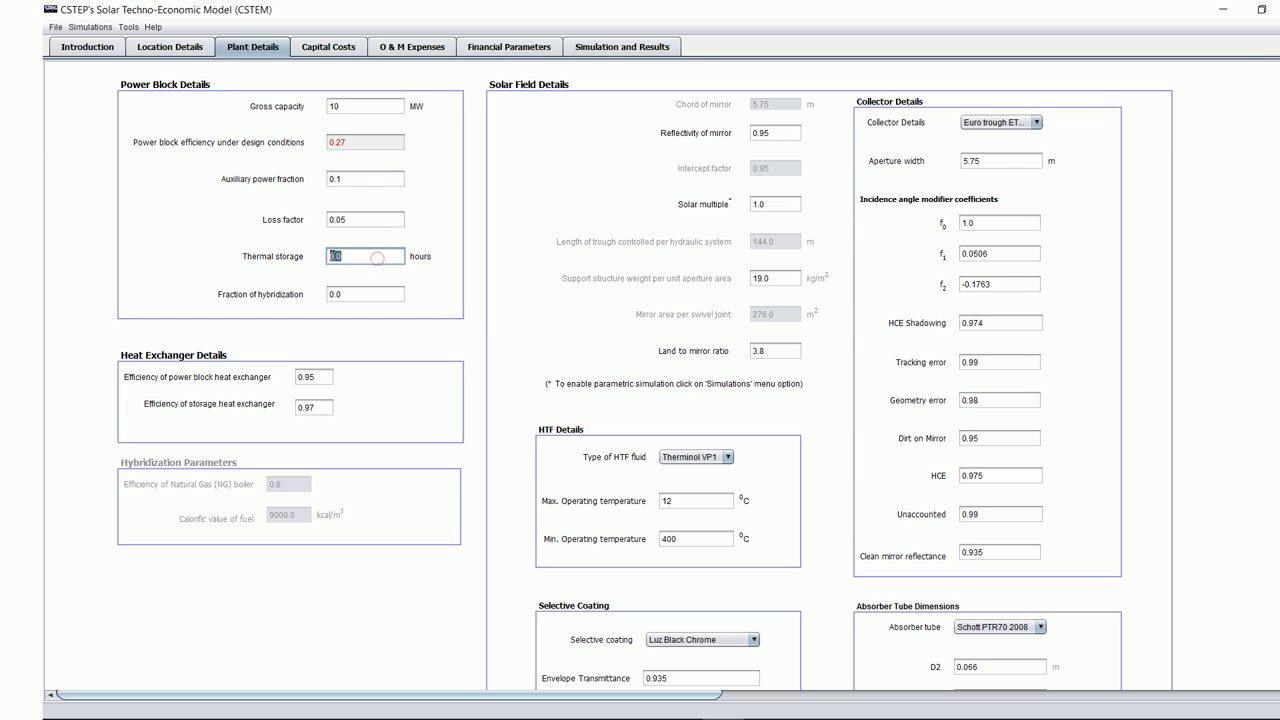
left_click(349, 296)
left_click_drag(349, 296, 323, 295)
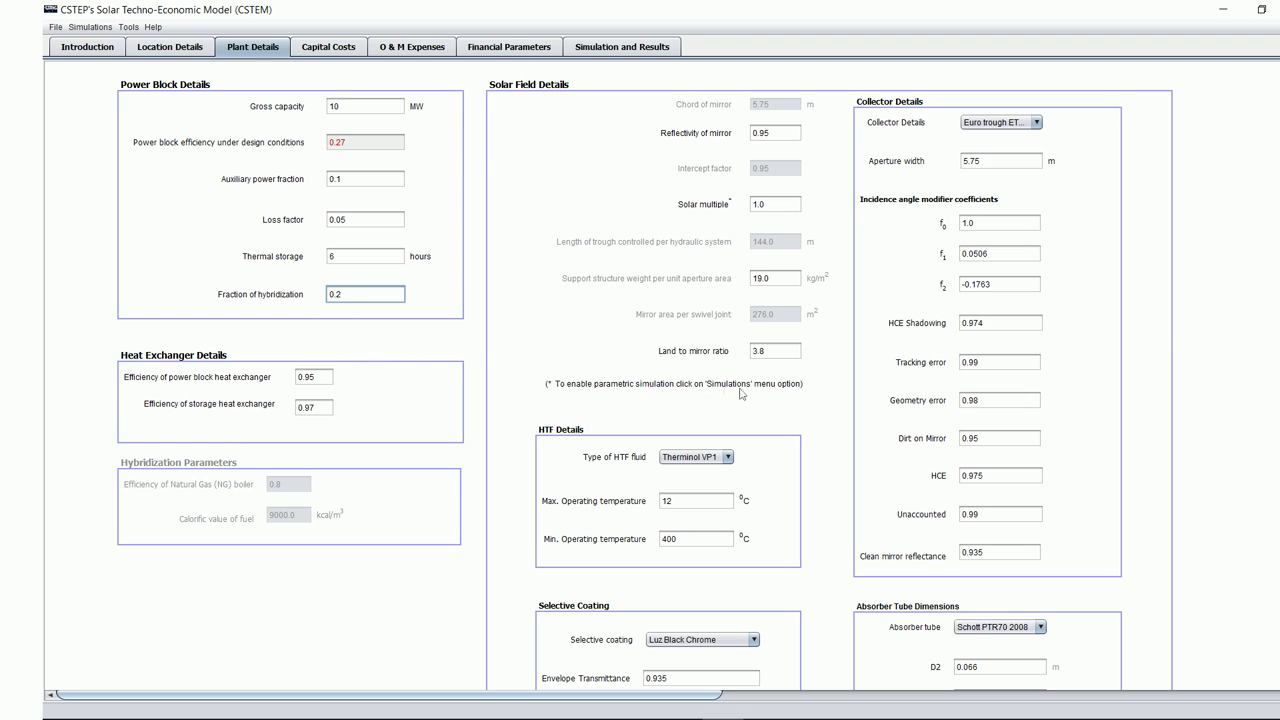
Step: Choose Therminol VP1 as the HTF fluid and review the remaining solar field, coating and absorber tube parameters
left_click(727, 457)
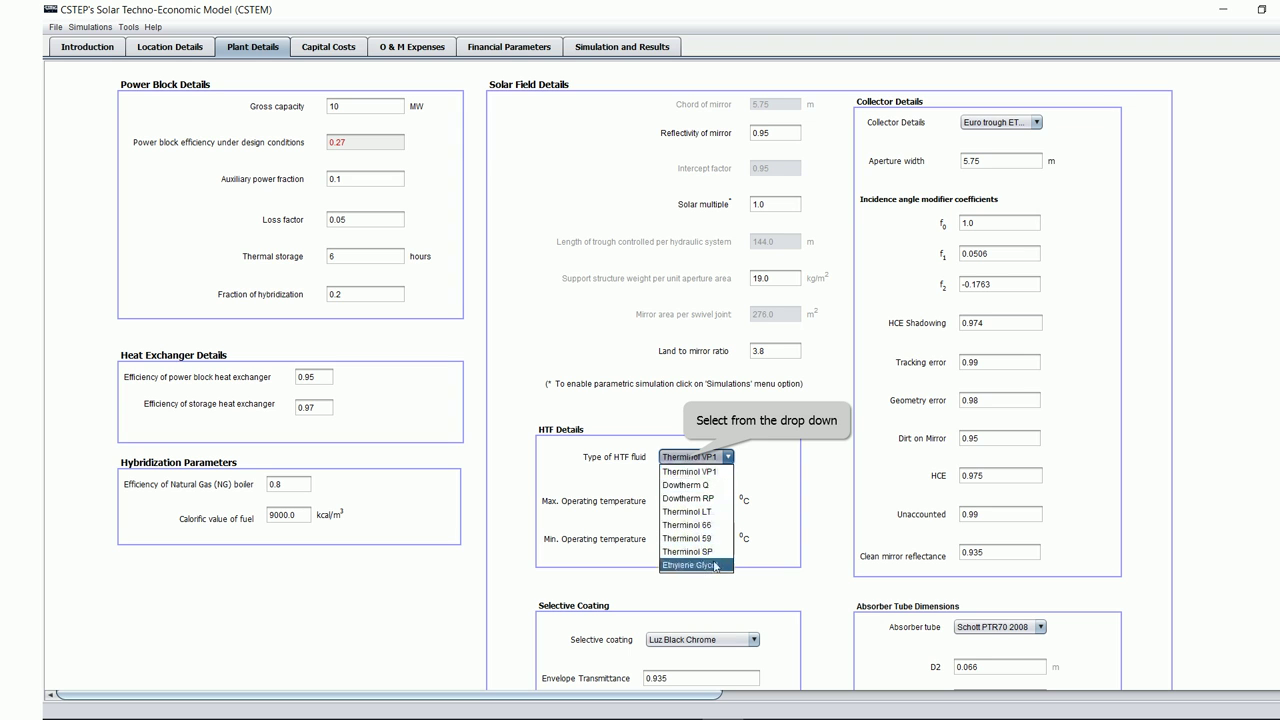
left_click(717, 472)
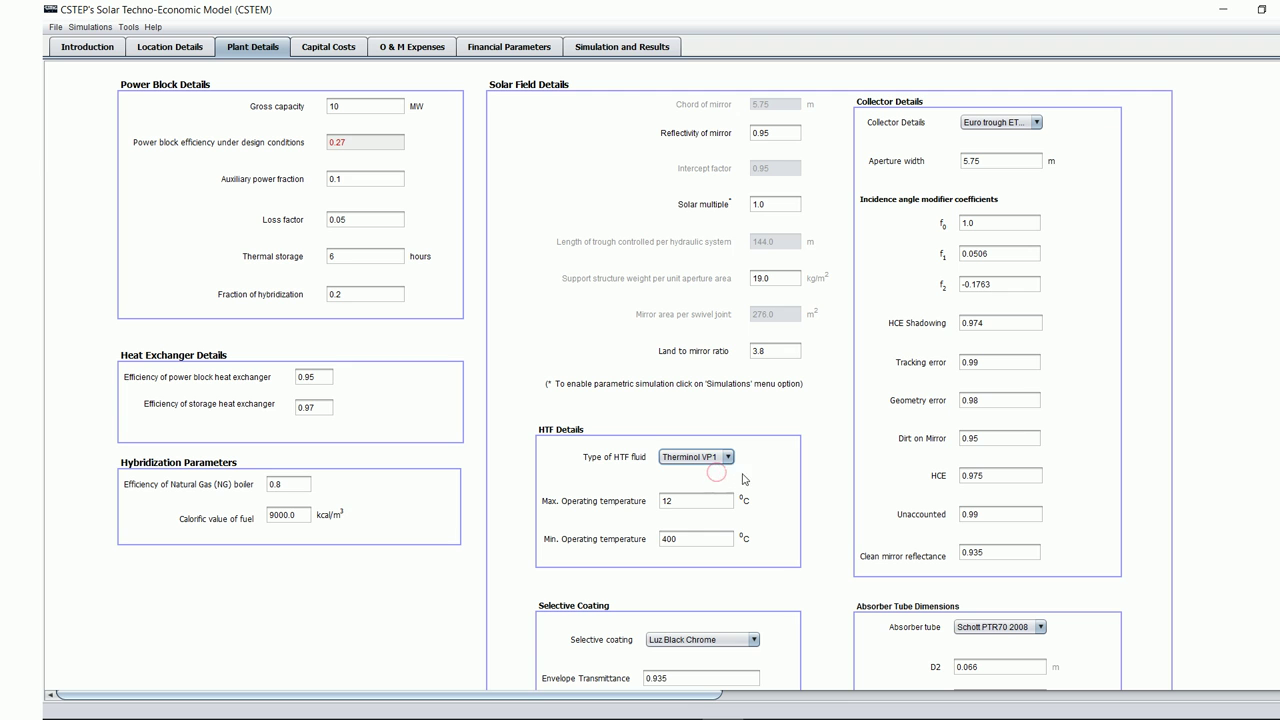
scroll(1165, 332, "down", 2)
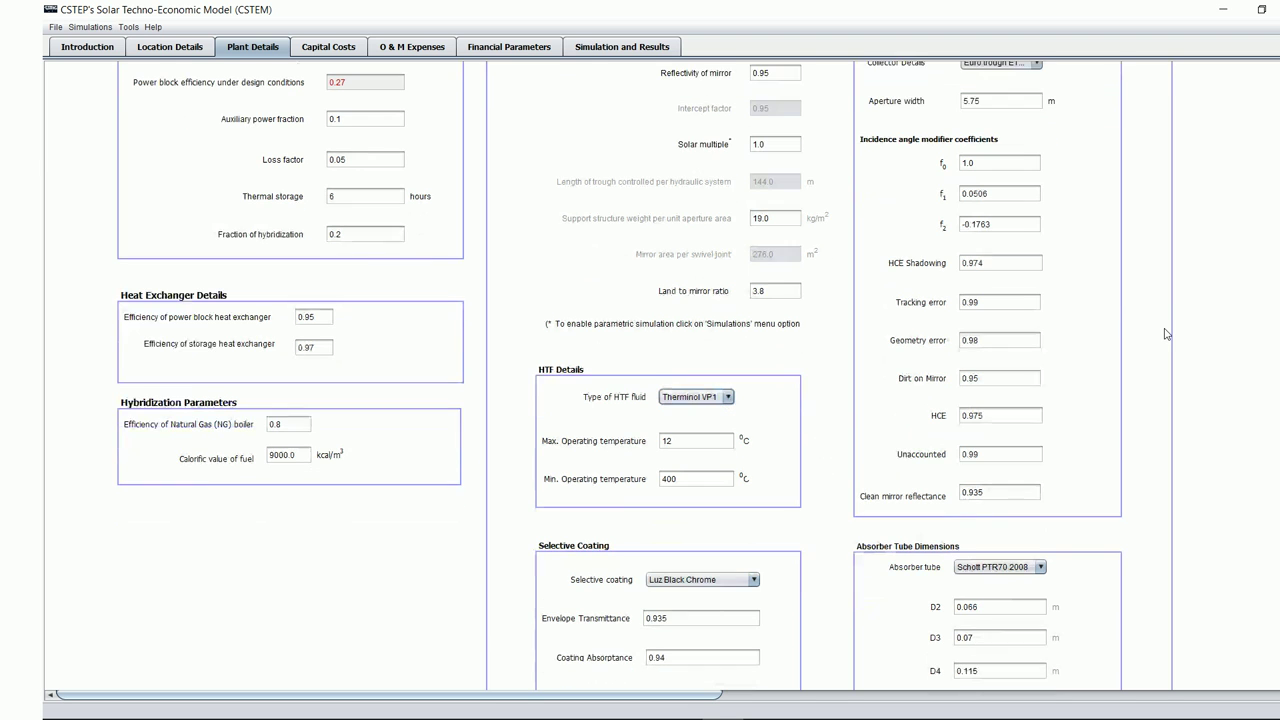
scroll(1165, 332, "down", 7)
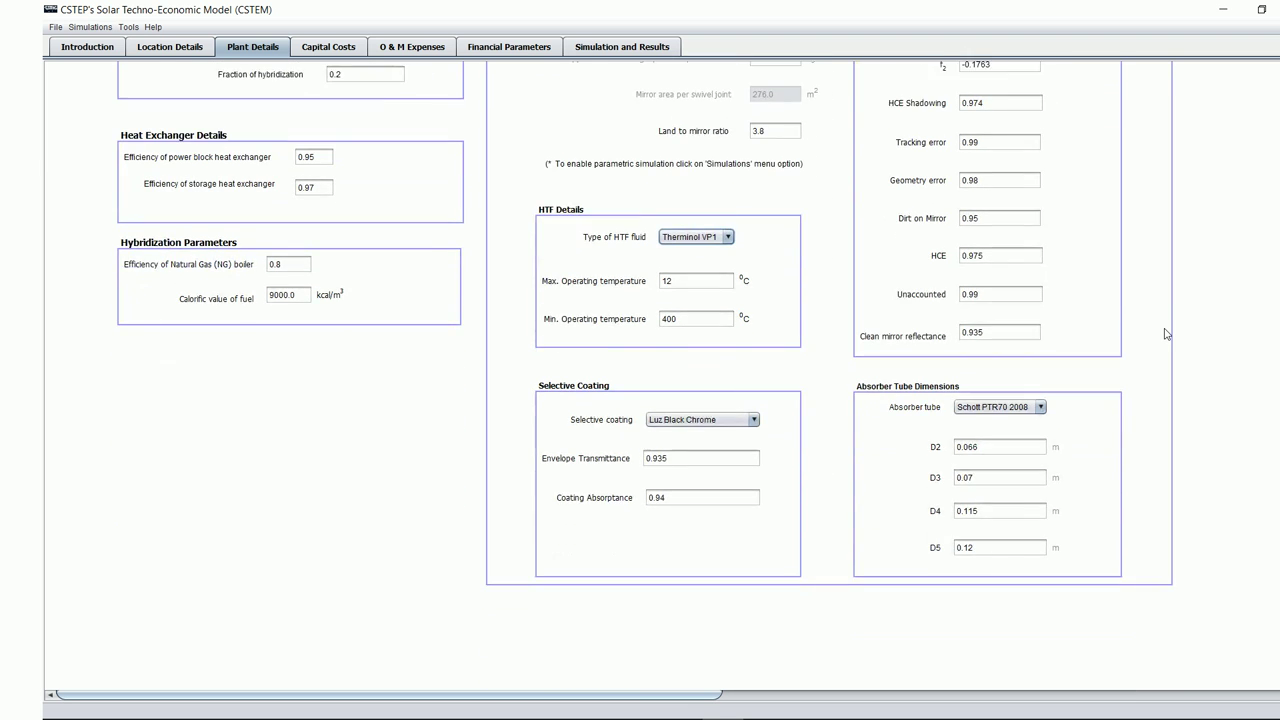
scroll(1165, 332, "up", 9)
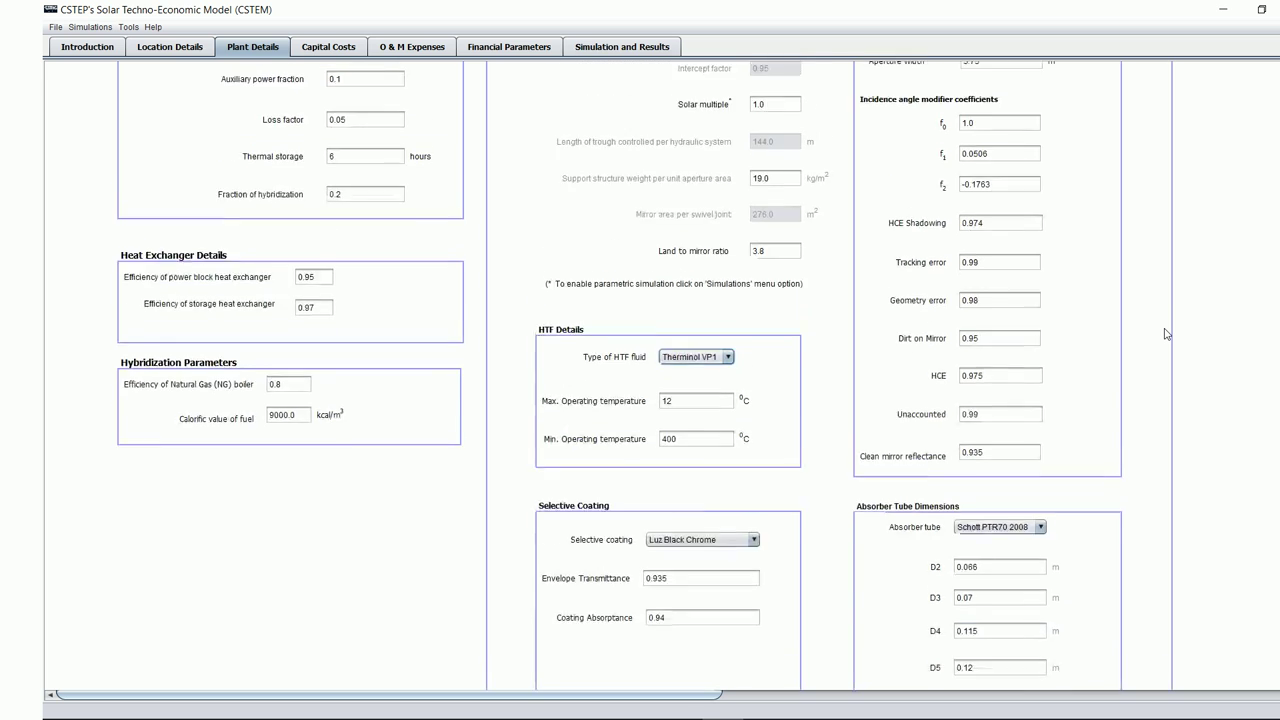
Step: In the capital costs, set the cost of mirror per unit aperture area to 2000 in Rs/m²
left_click(356, 50)
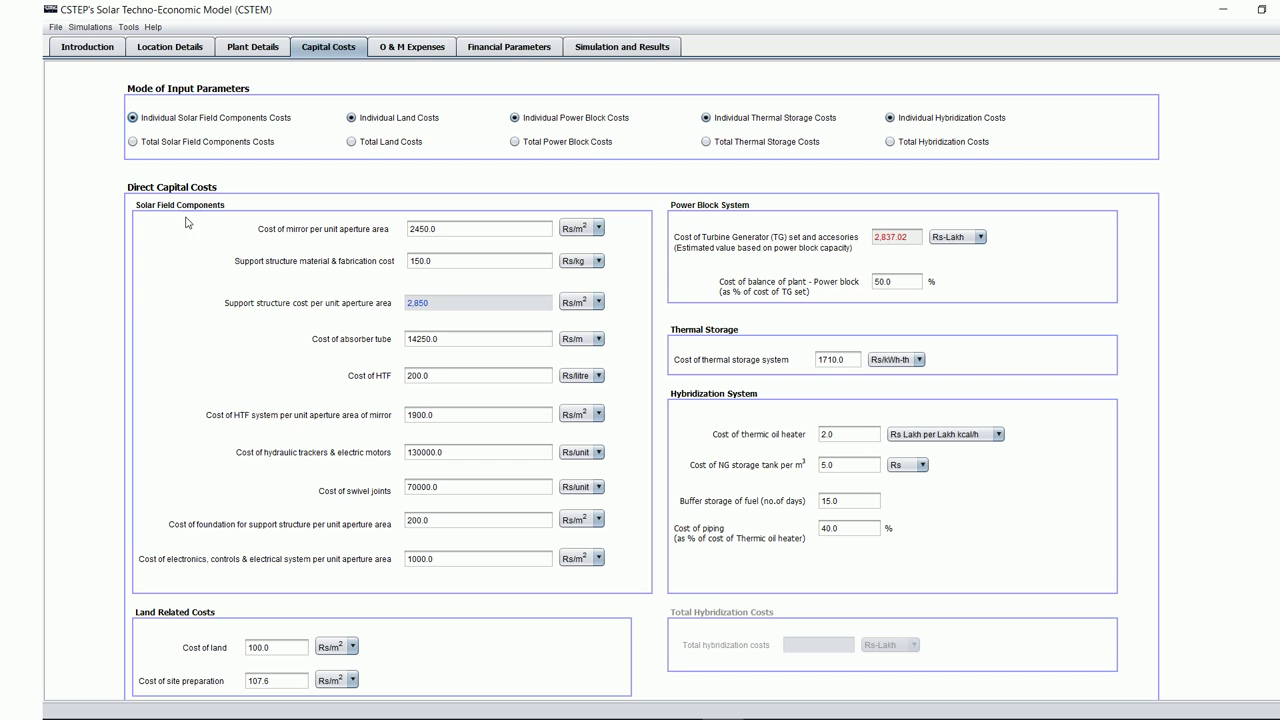
left_click(599, 230)
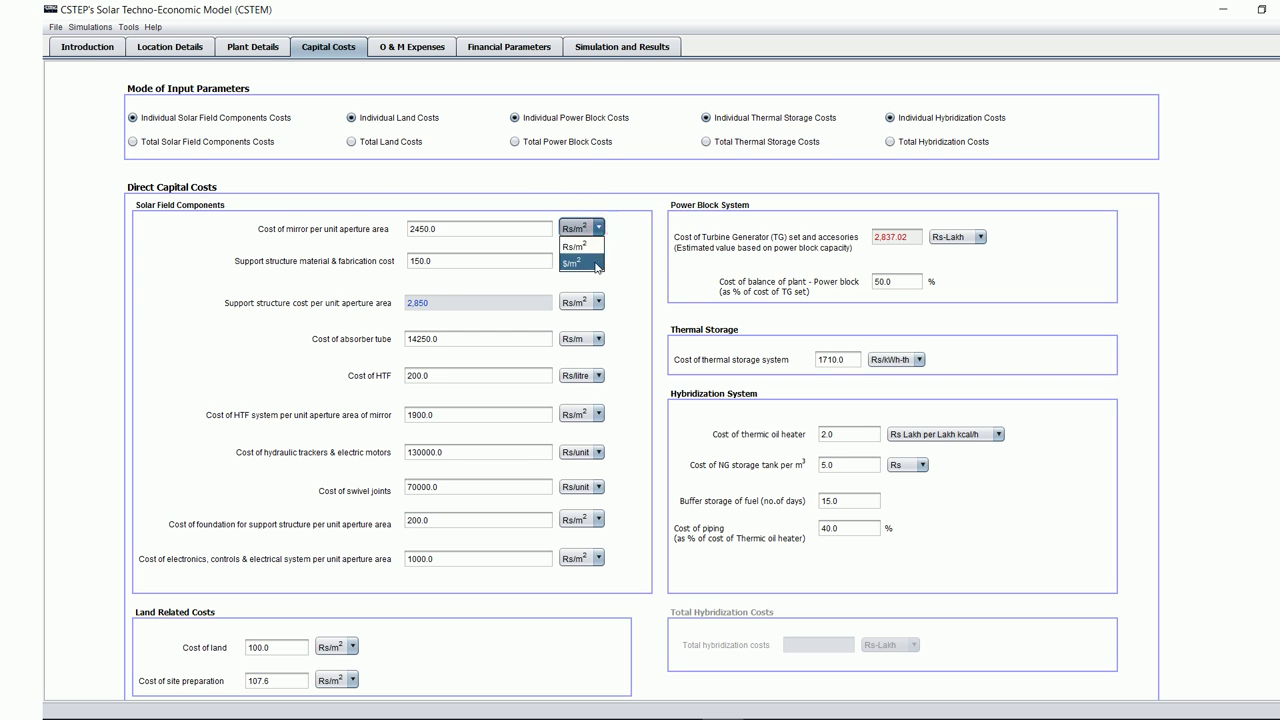
left_click(593, 247)
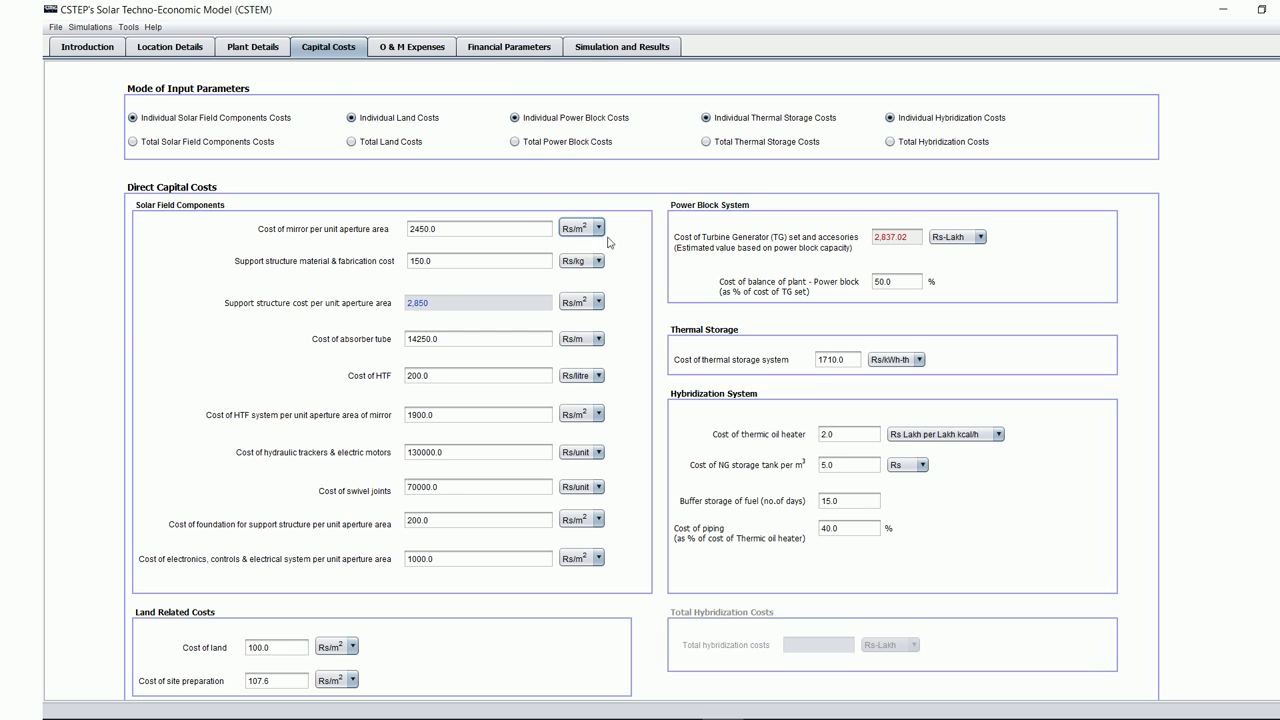
left_click_drag(497, 233, 402, 230)
type("2")
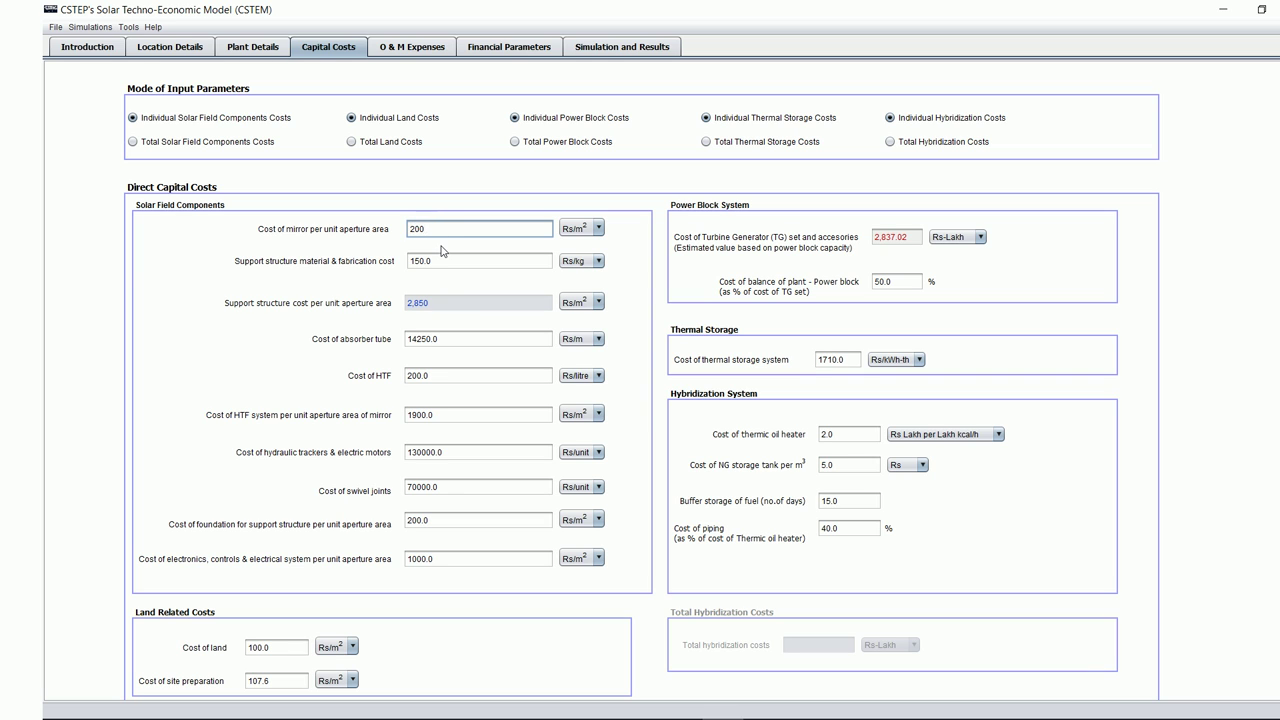
left_click(451, 258)
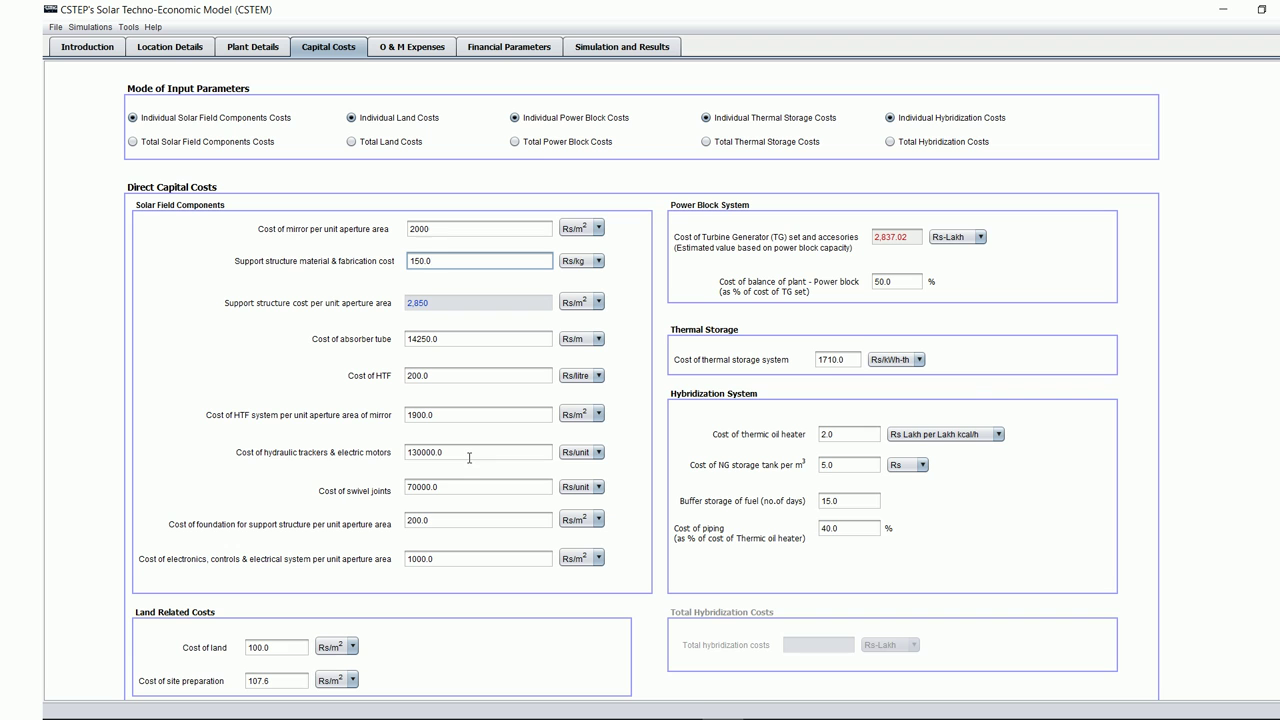
Step: Switch the solar field cost input to a total cost, examine its entry field, and return to individual component costs
scroll(467, 458, "down", 4)
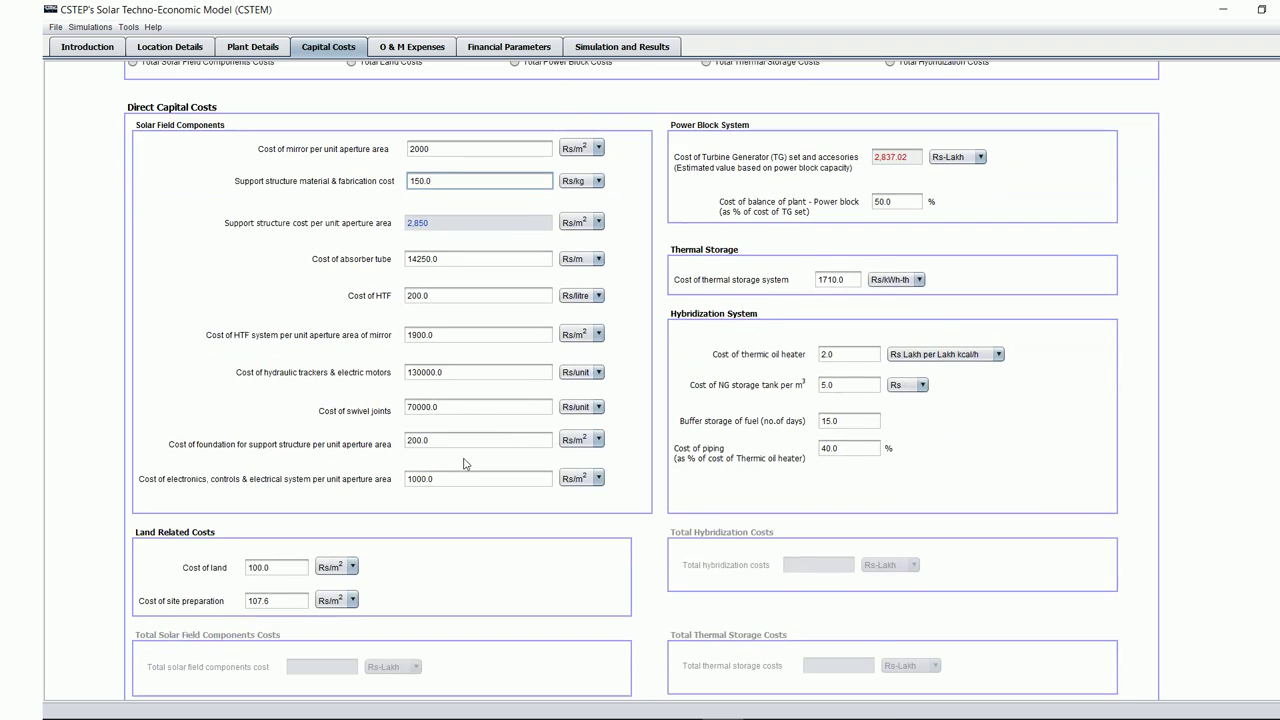
scroll(464, 460, "up", 4)
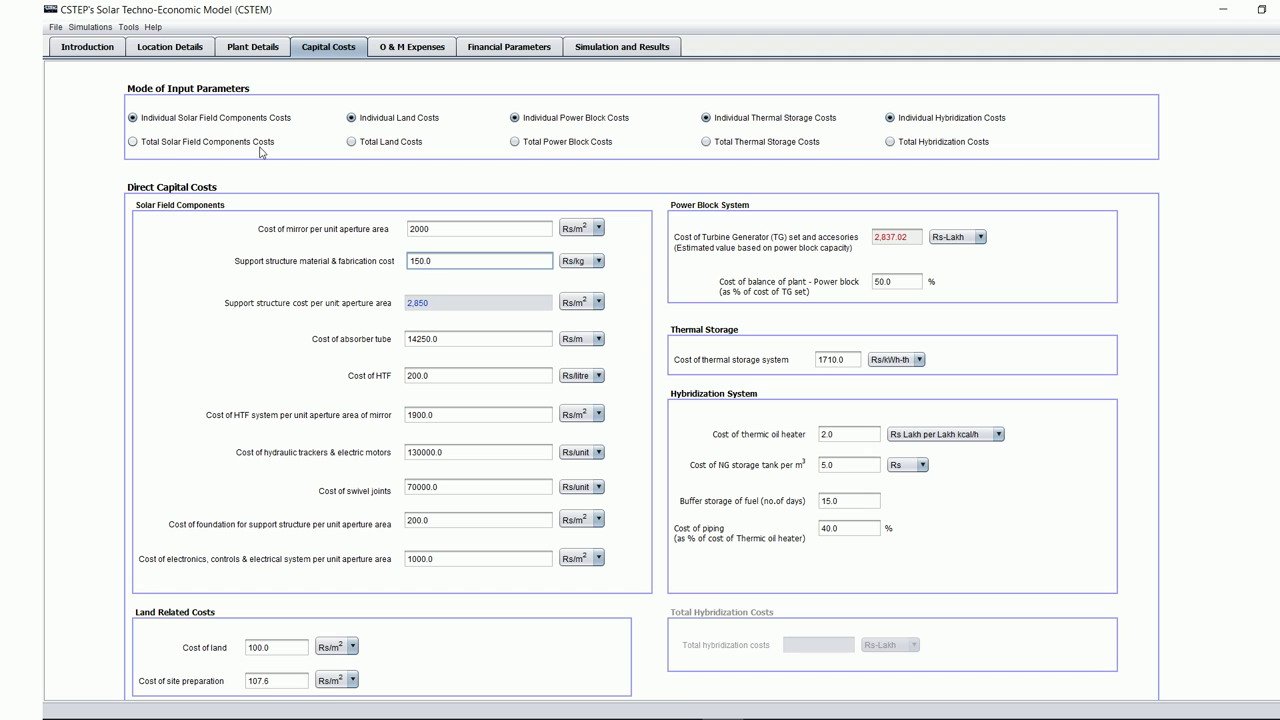
left_click(136, 145)
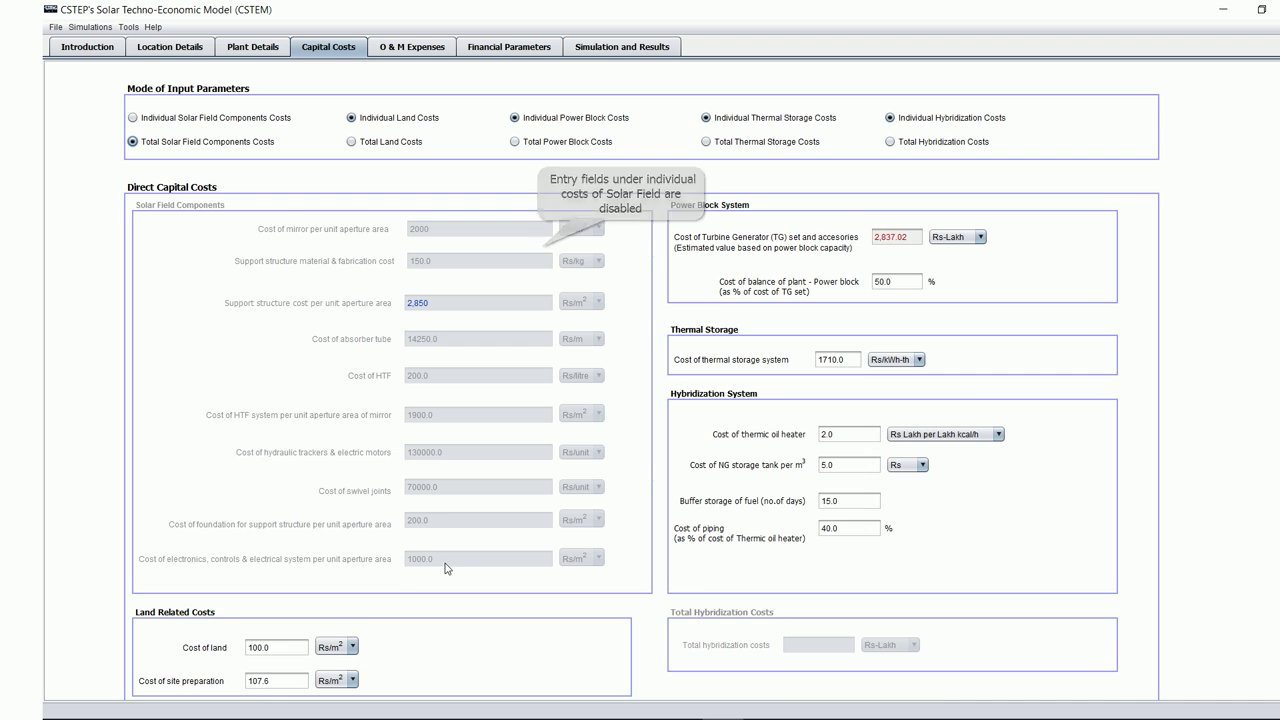
scroll(444, 563, "down", 3)
scroll(444, 563, "down", 2)
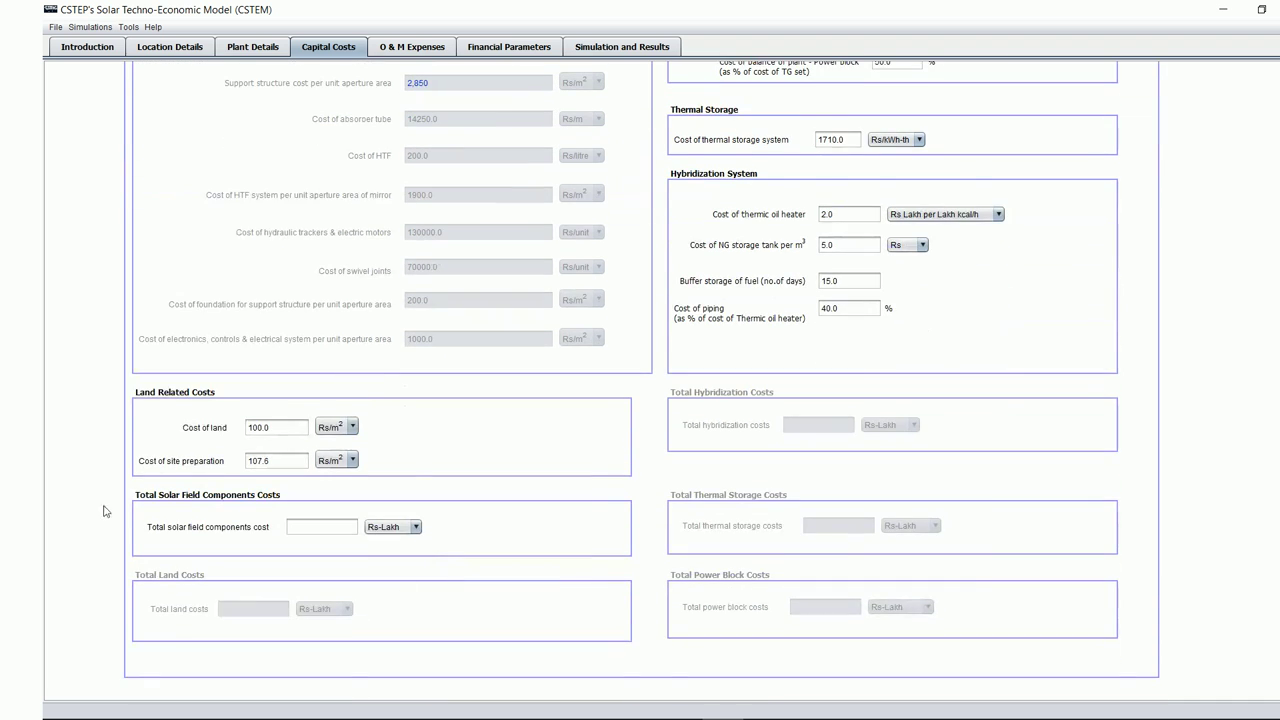
left_click(299, 531)
scroll(294, 500, "up", 2)
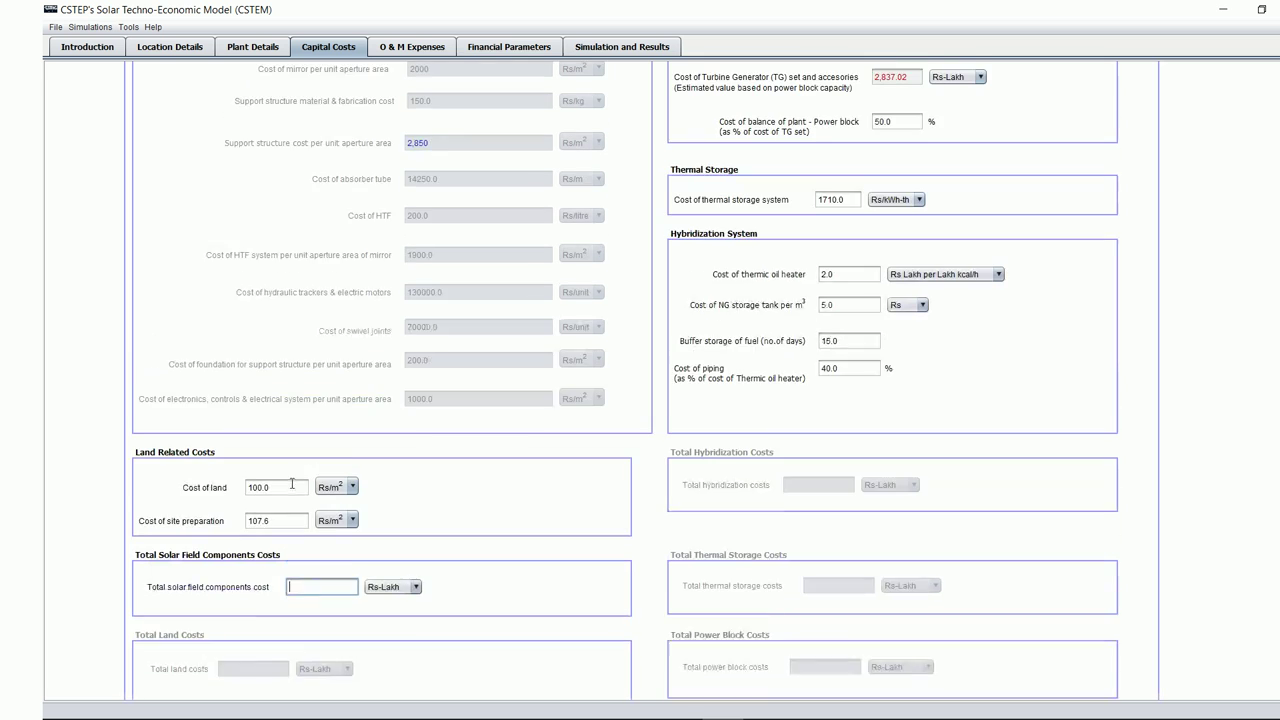
scroll(273, 465, "up", 3)
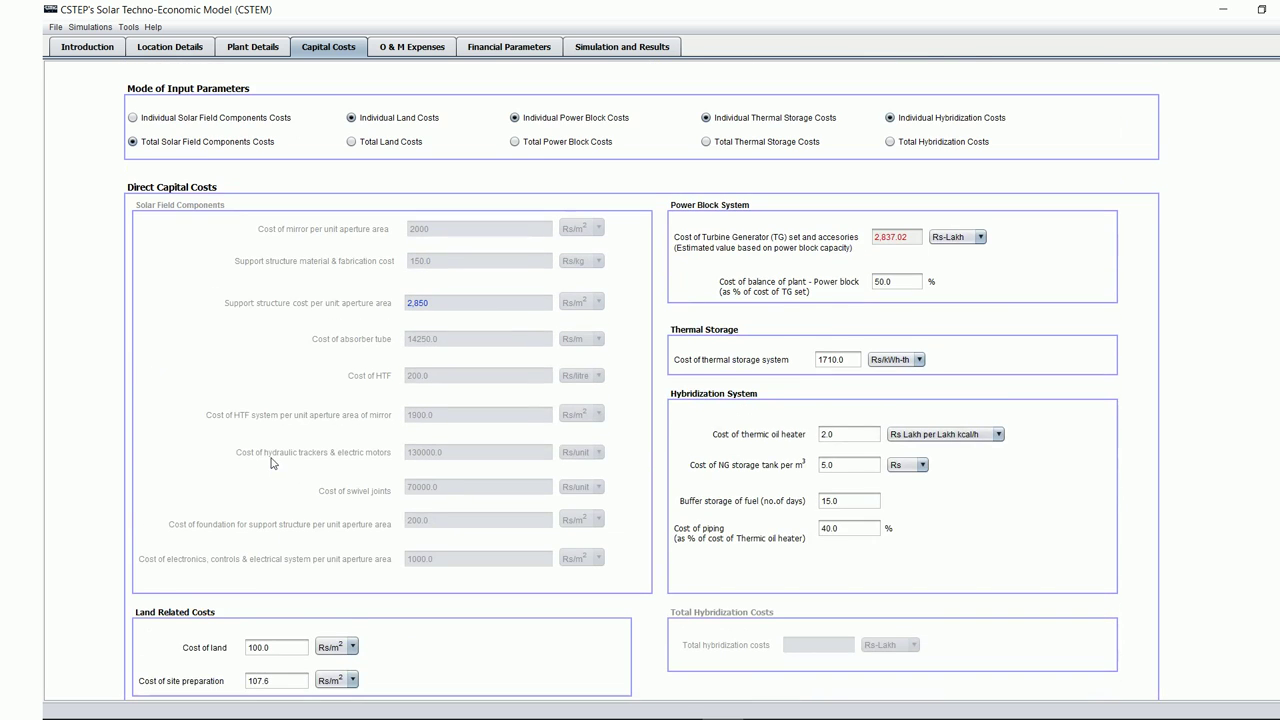
left_click(133, 118)
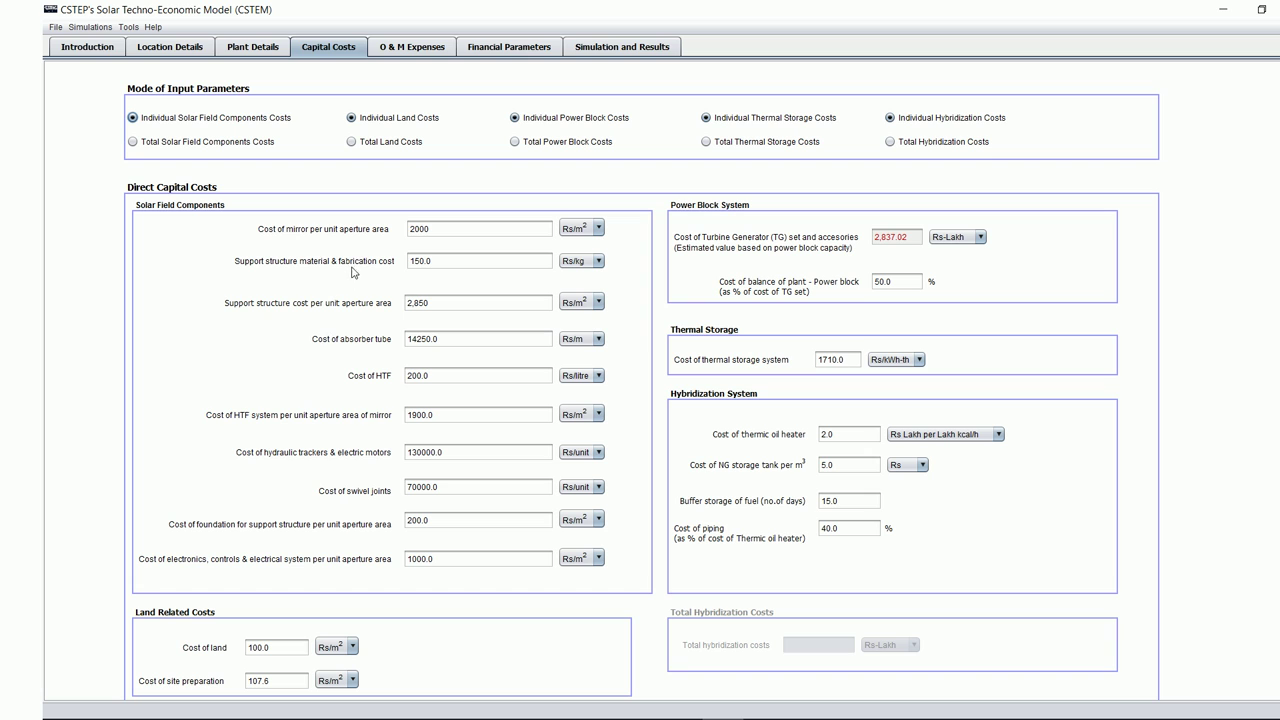
left_click(437, 229)
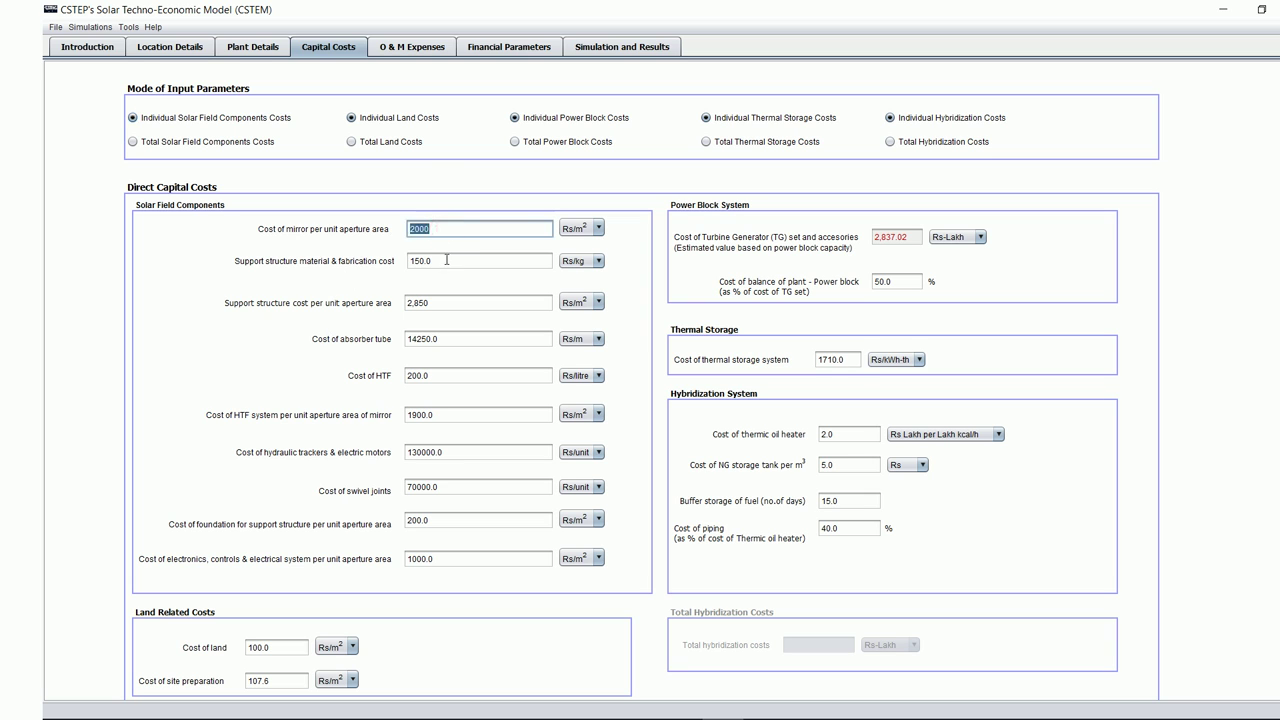
left_click(448, 263)
left_click(453, 228)
scroll(389, 459, "down", 3)
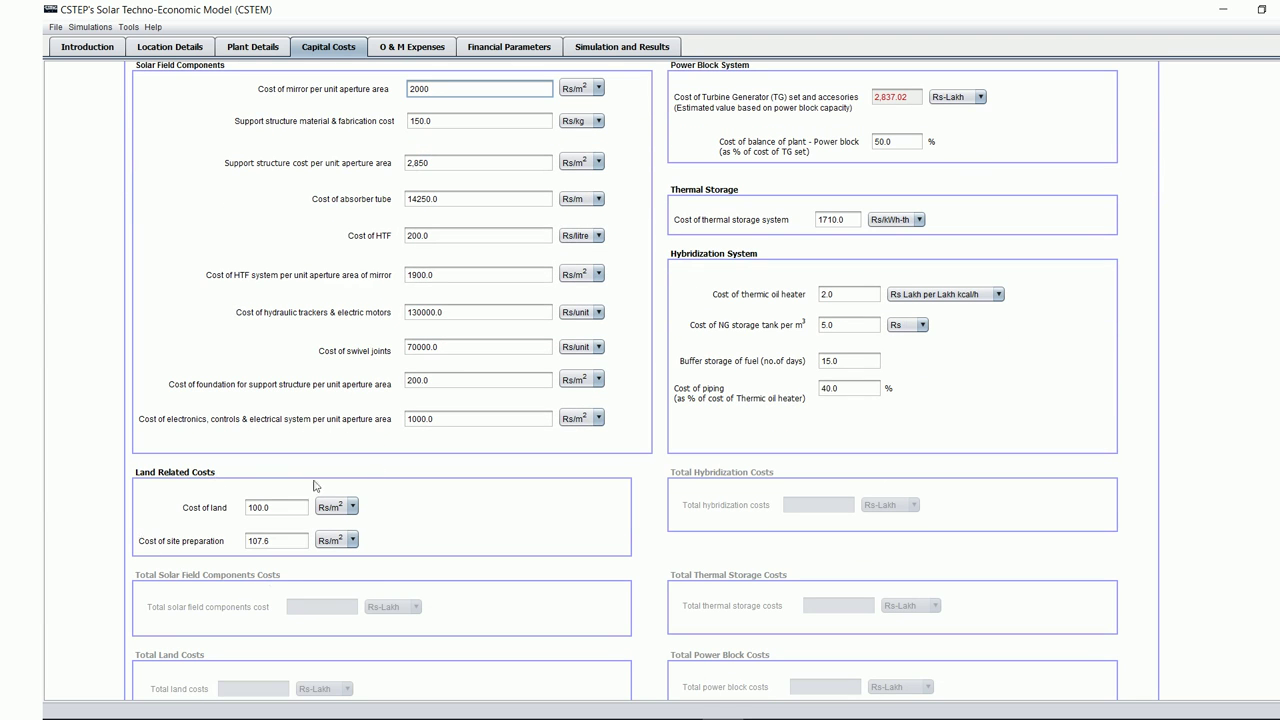
scroll(247, 527, "up", 3)
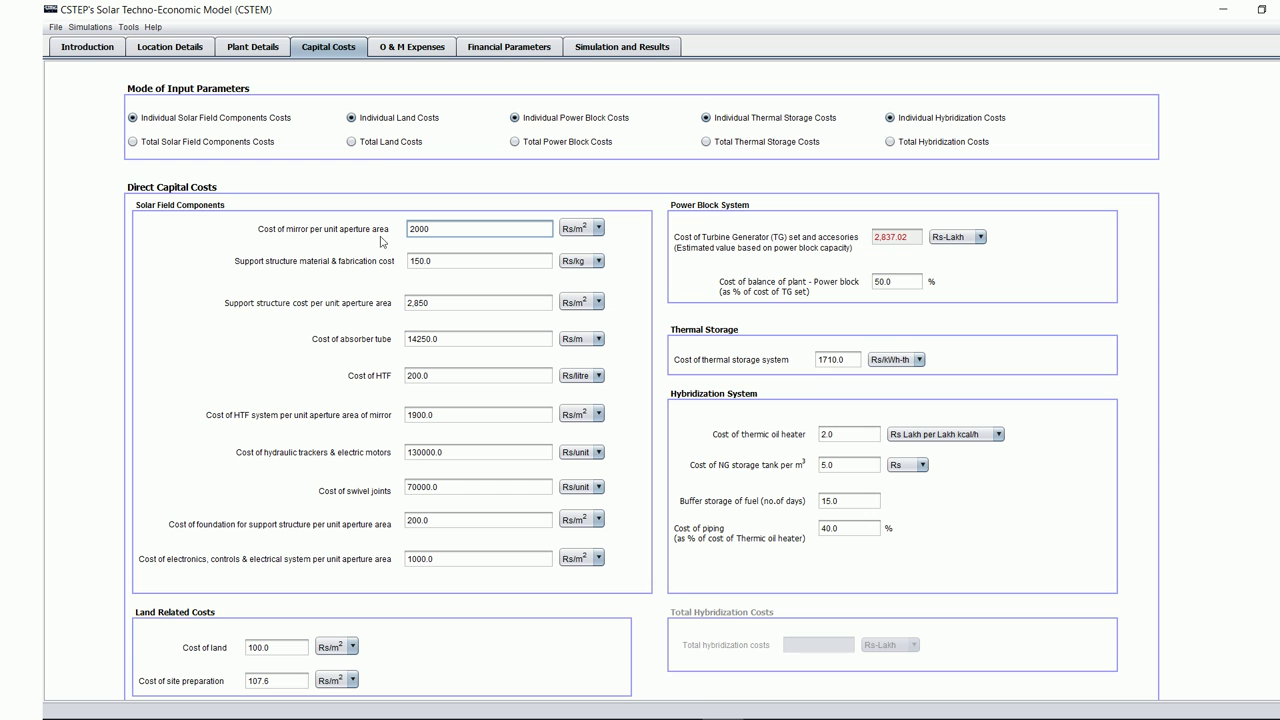
Step: Switch the land cost input to a total cost, examine its entry field, and return to individual land costs
left_click(380, 146)
scroll(294, 520, "down", 3)
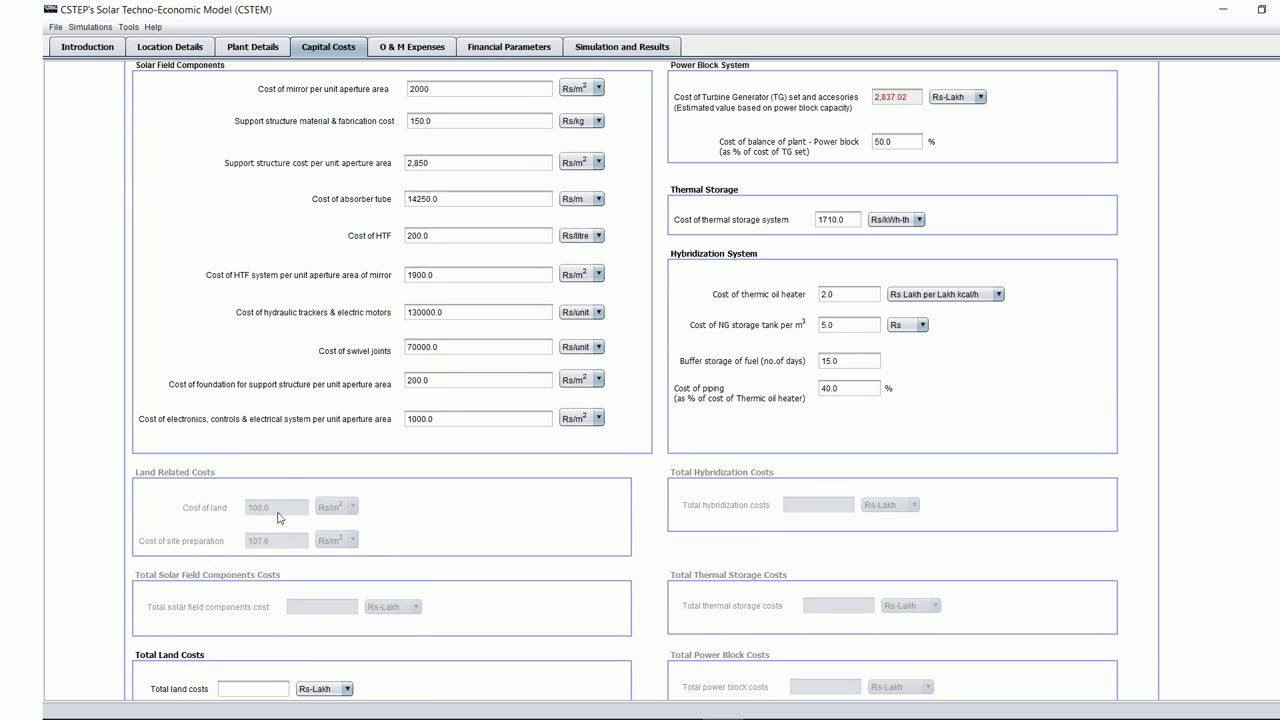
scroll(283, 540, "down", 2)
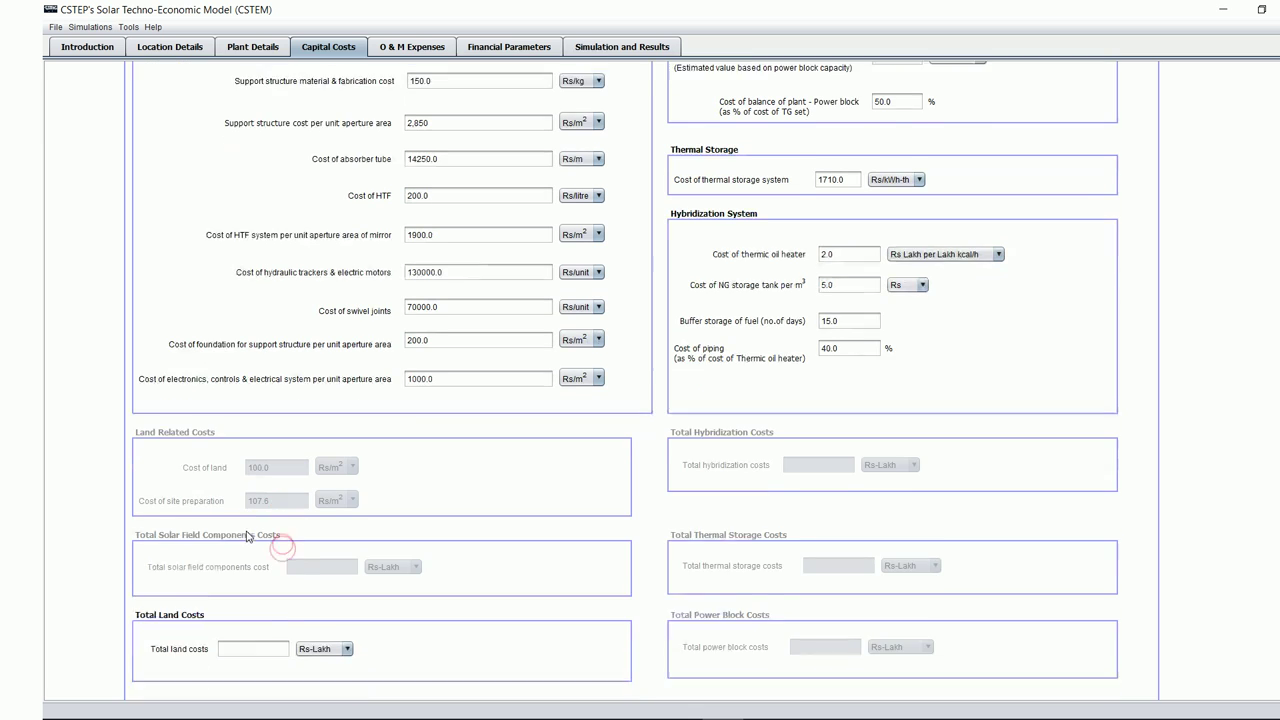
scroll(247, 537, "down", 1)
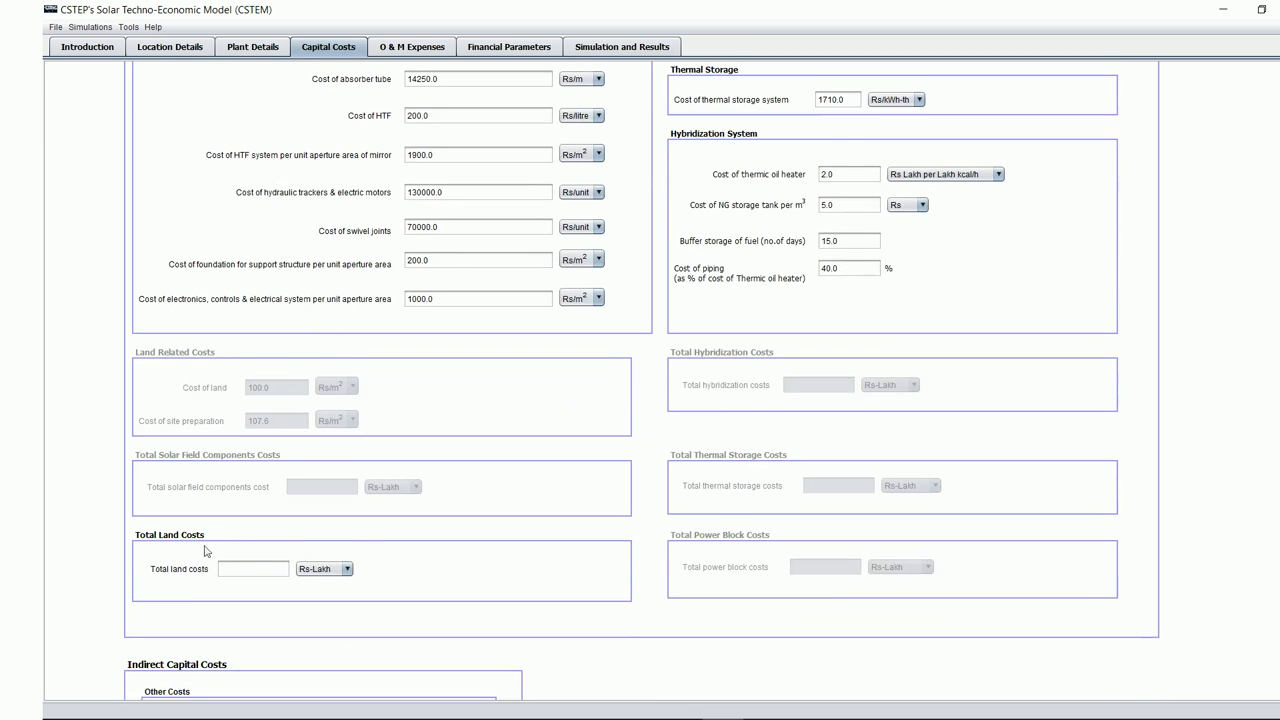
left_click(241, 570)
scroll(251, 580, "up", 3)
scroll(251, 580, "up", 3)
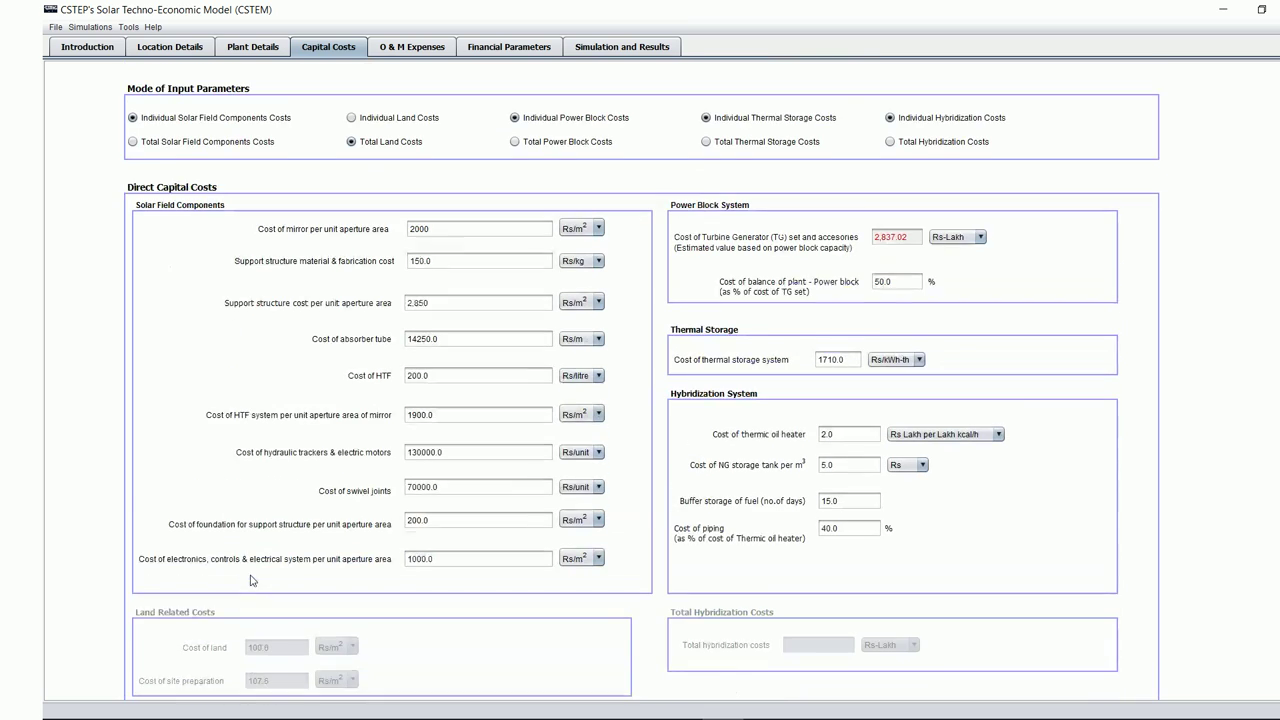
left_click(382, 119)
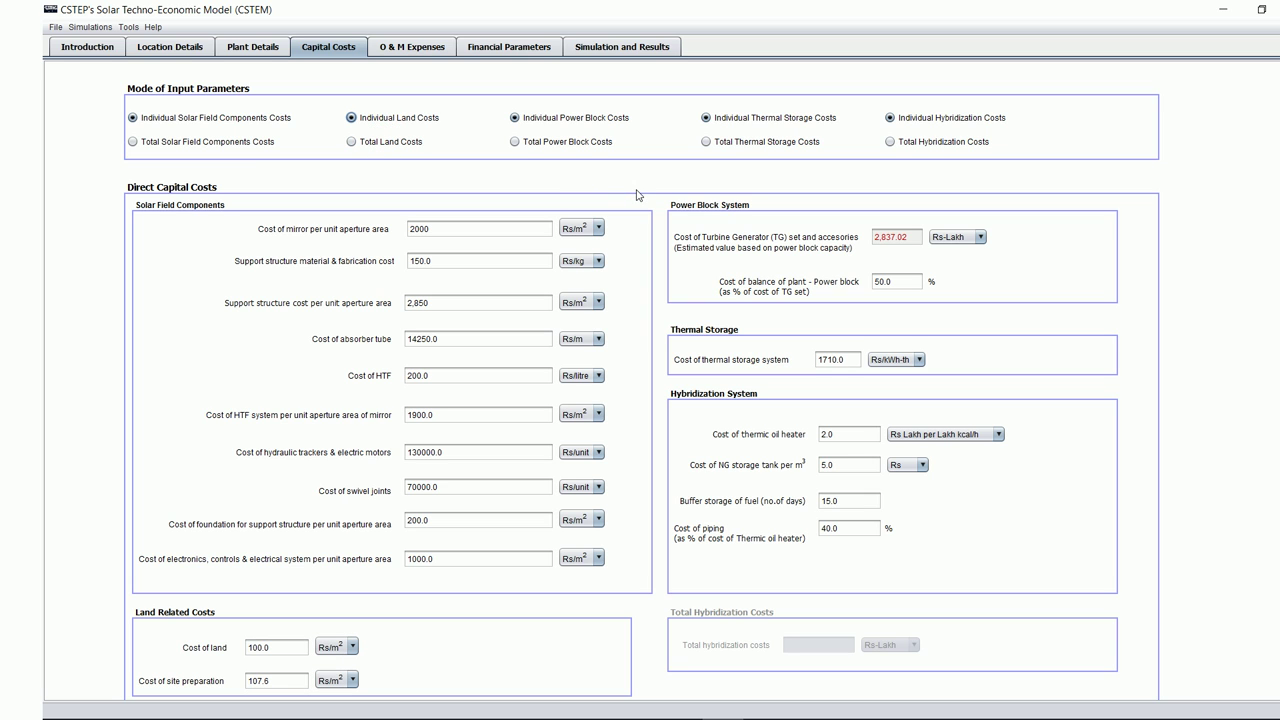
Step: In the O&M salaries table, set systems engineers to 5 required and their cost to company to 4.5 Rs Lakh
left_click(436, 50)
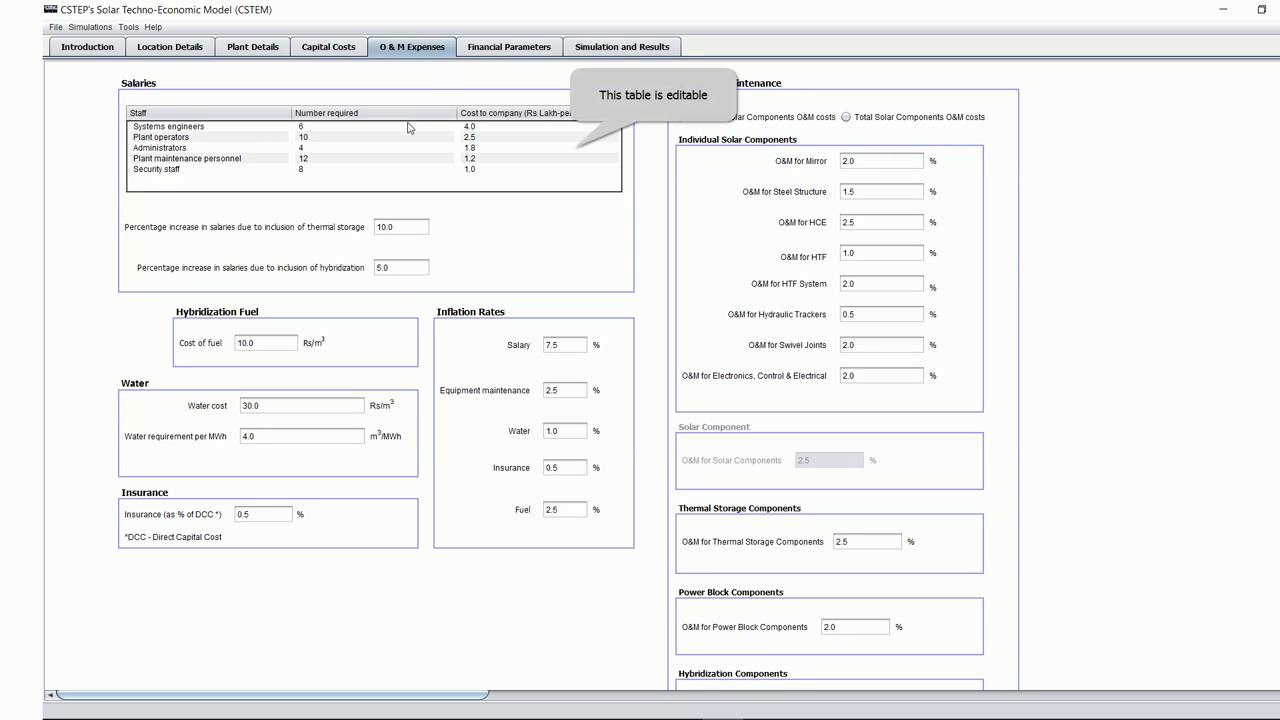
left_click(507, 128)
left_click(366, 126)
left_click(366, 126)
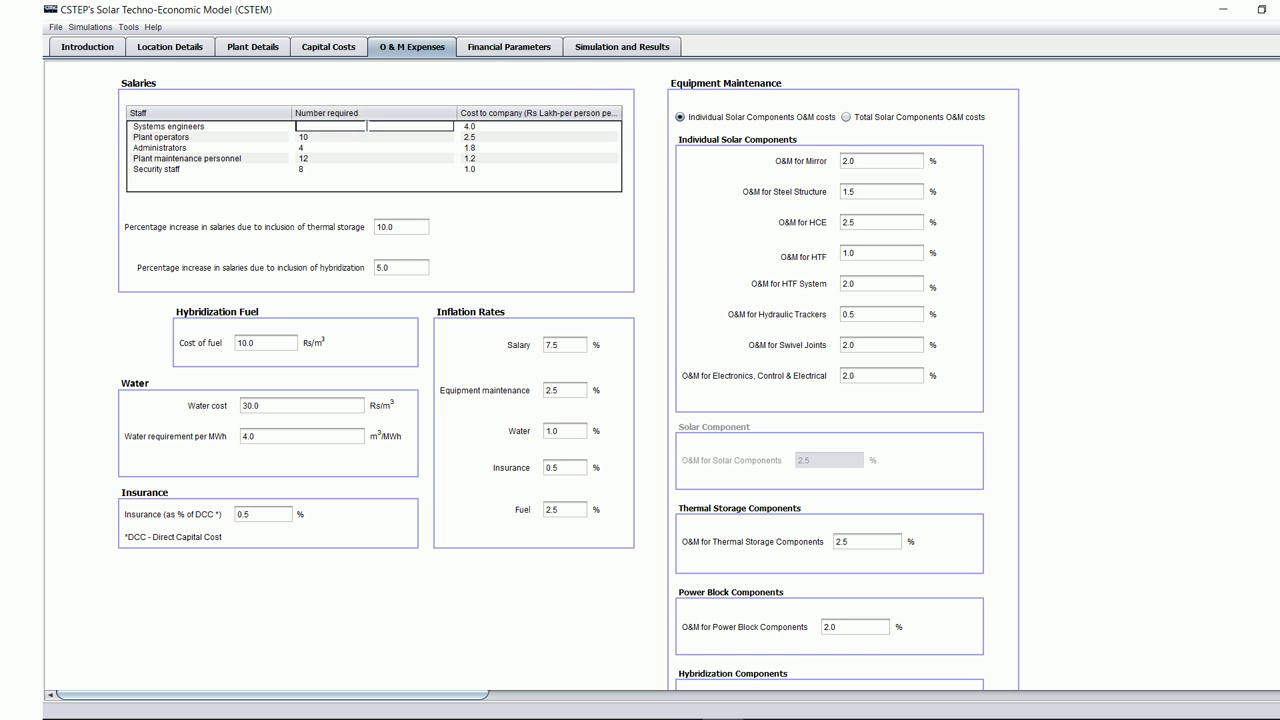
type("5")
double_click(495, 126)
key("BackSpace")
key("BackSpace")
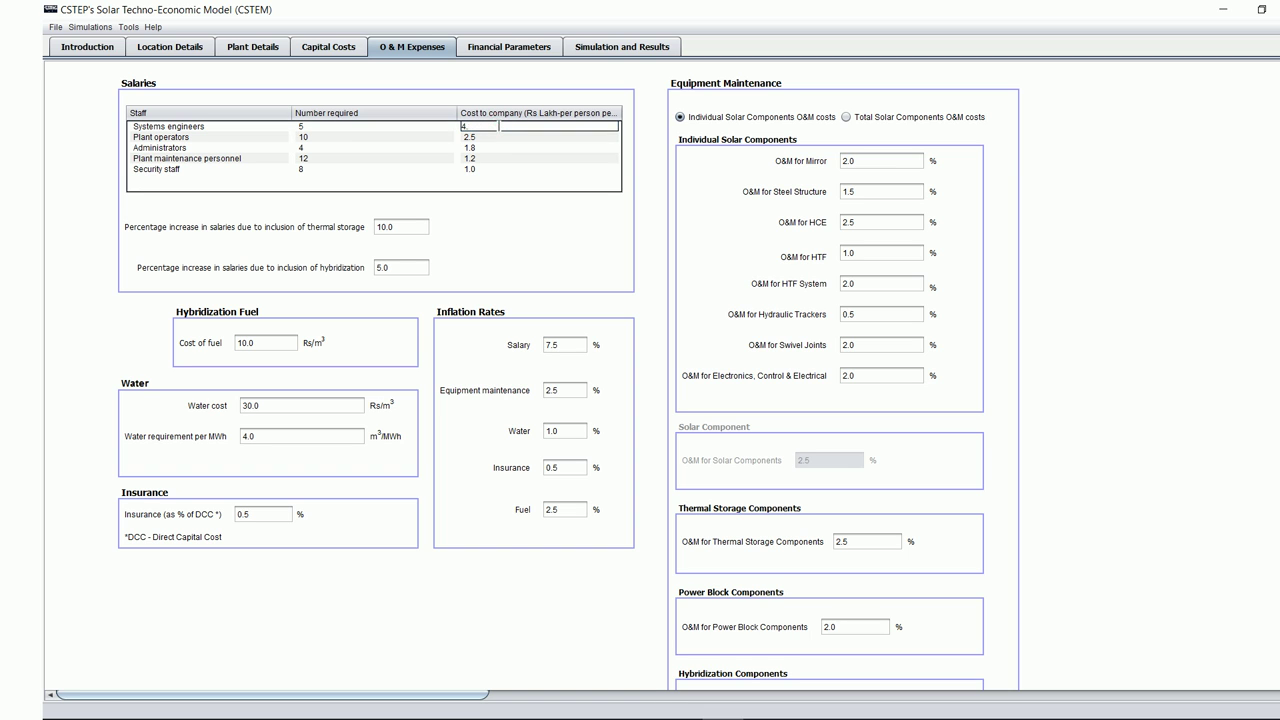
Step: Set the number of plant operators required to 9 and check the remaining salary entries for operators and administrators
double_click(396, 137)
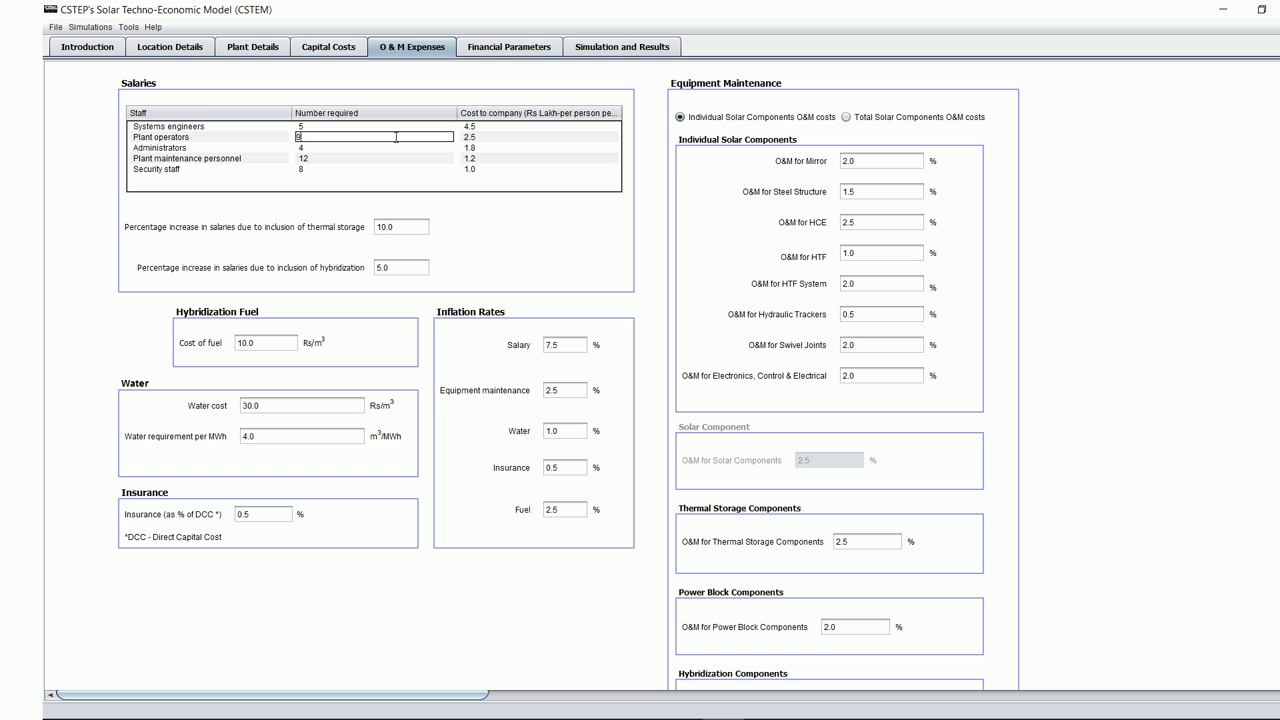
type("9")
left_click(497, 140)
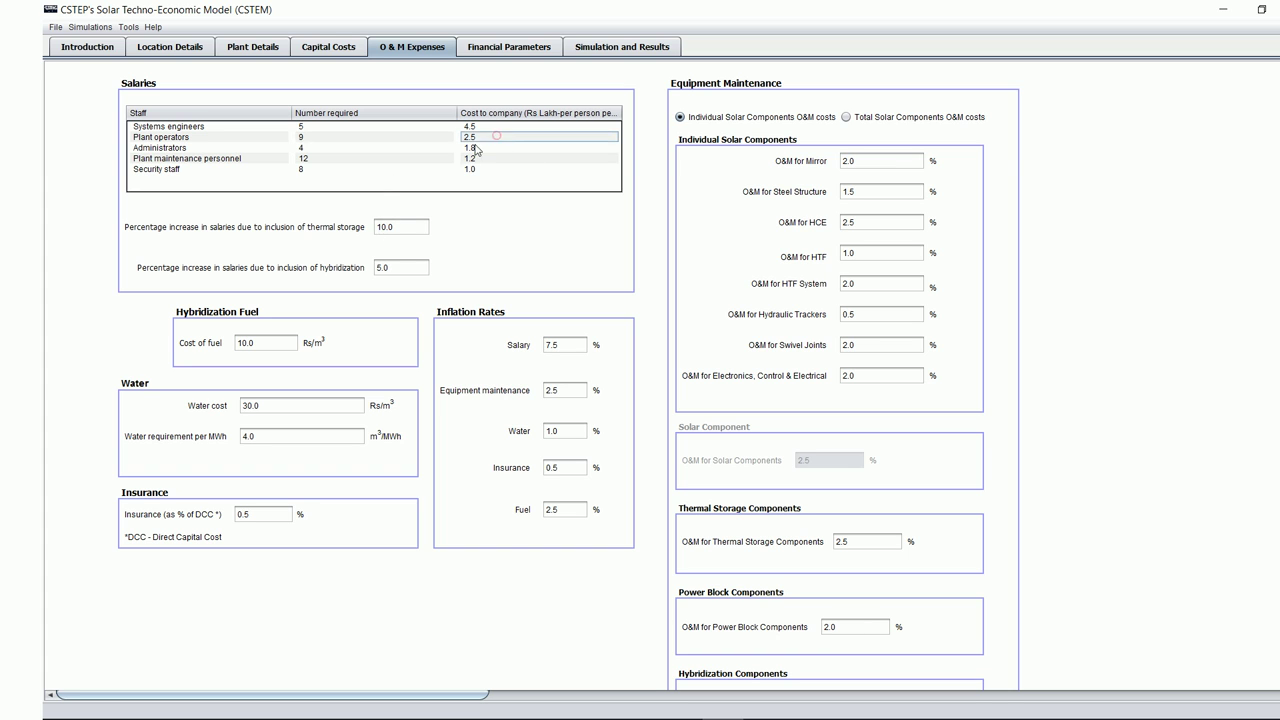
left_click(438, 149)
double_click(491, 148)
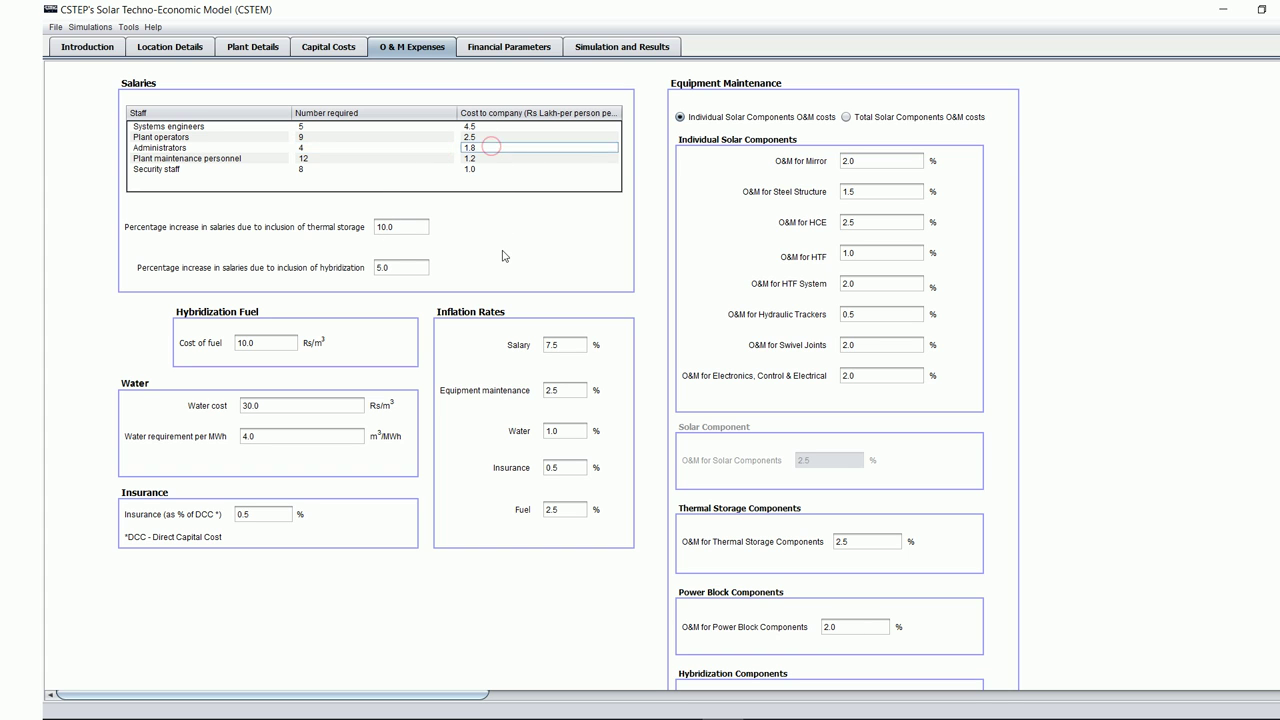
Step: Review the fuel, water, insurance and inflation inputs and the individual solar component O&M percentages
scroll(503, 260, "down", 3)
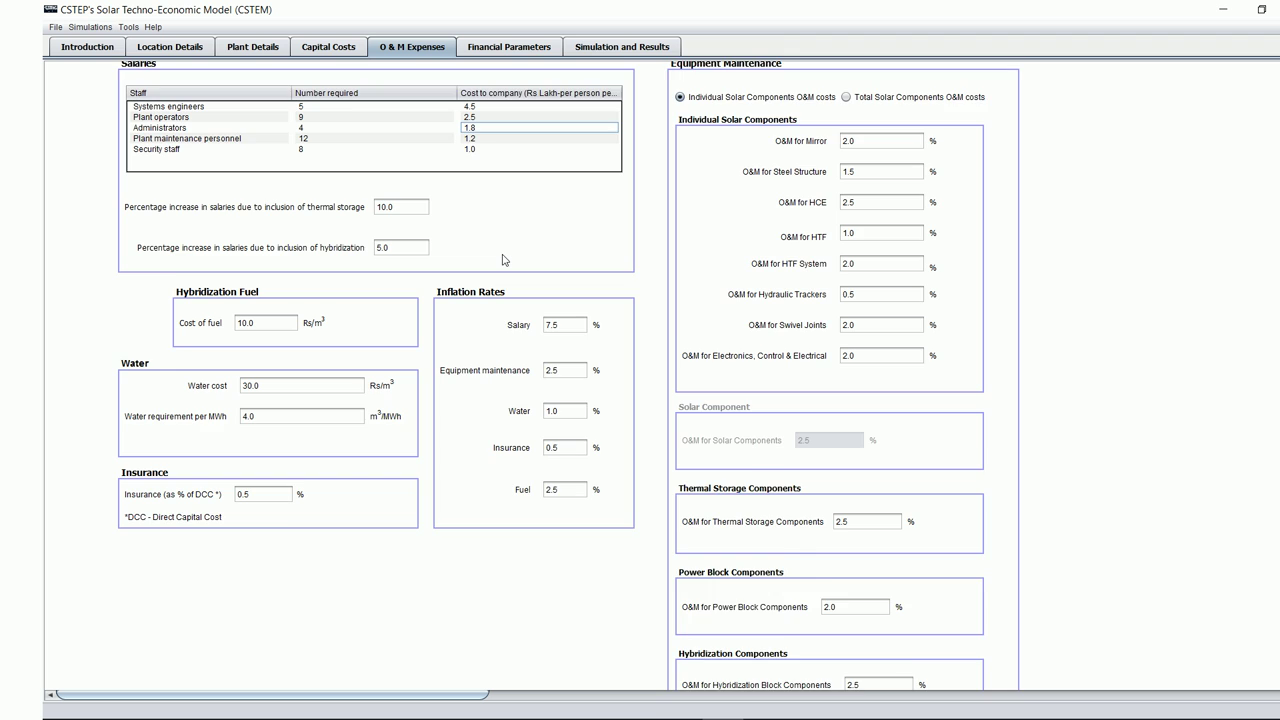
scroll(505, 258, "down", 3)
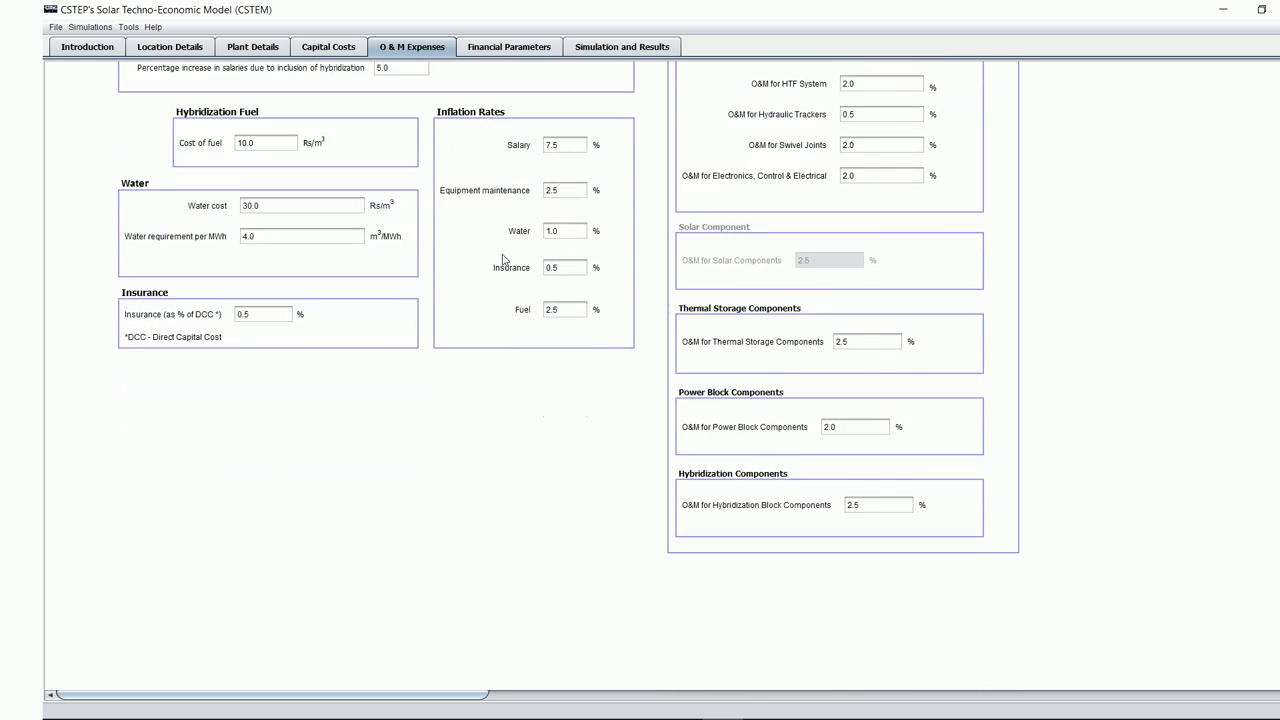
scroll(505, 260, "up", 6)
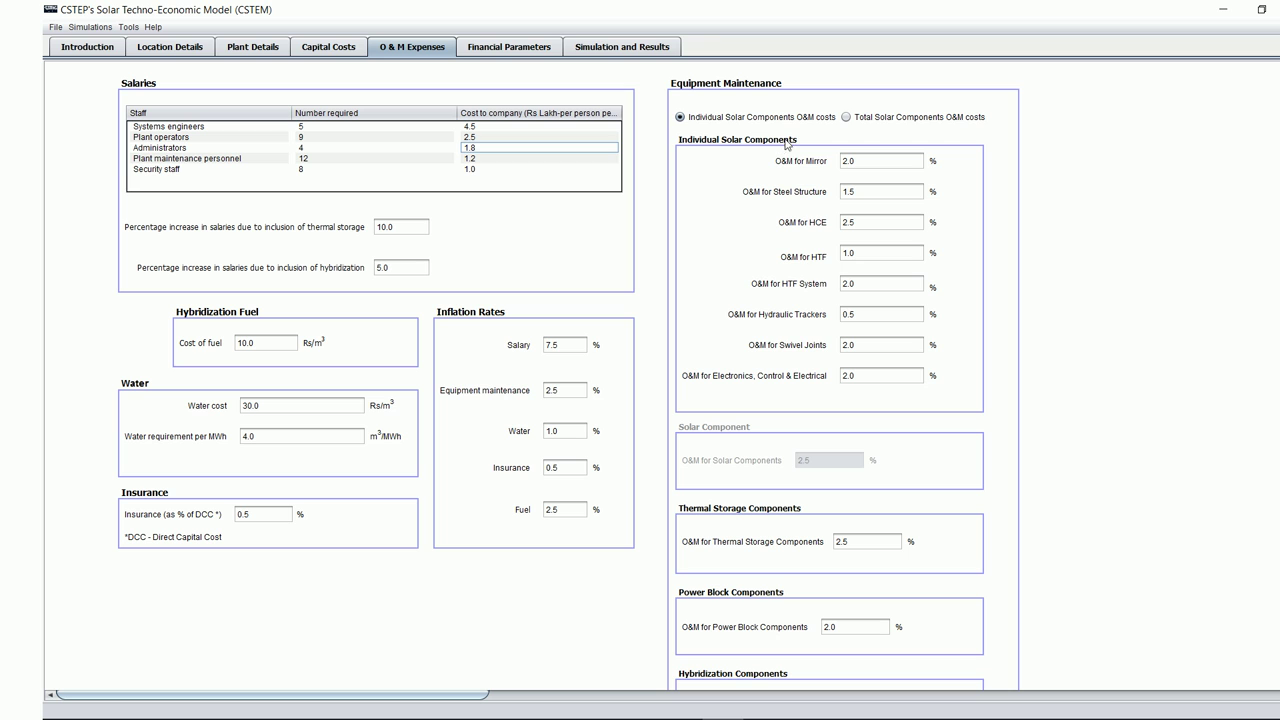
left_click(872, 161)
left_click(880, 190)
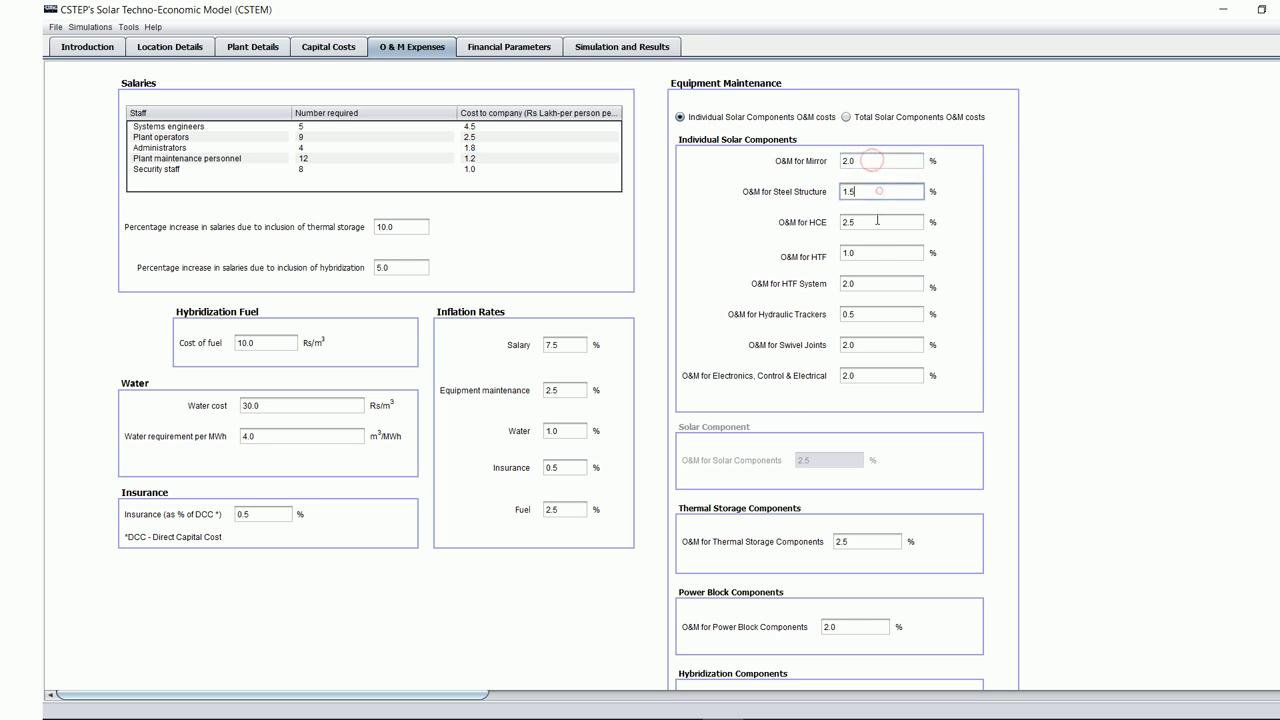
Step: Switch equipment maintenance to total solar components O&M costs and set the O&M for solar components to 3 %
left_click(846, 117)
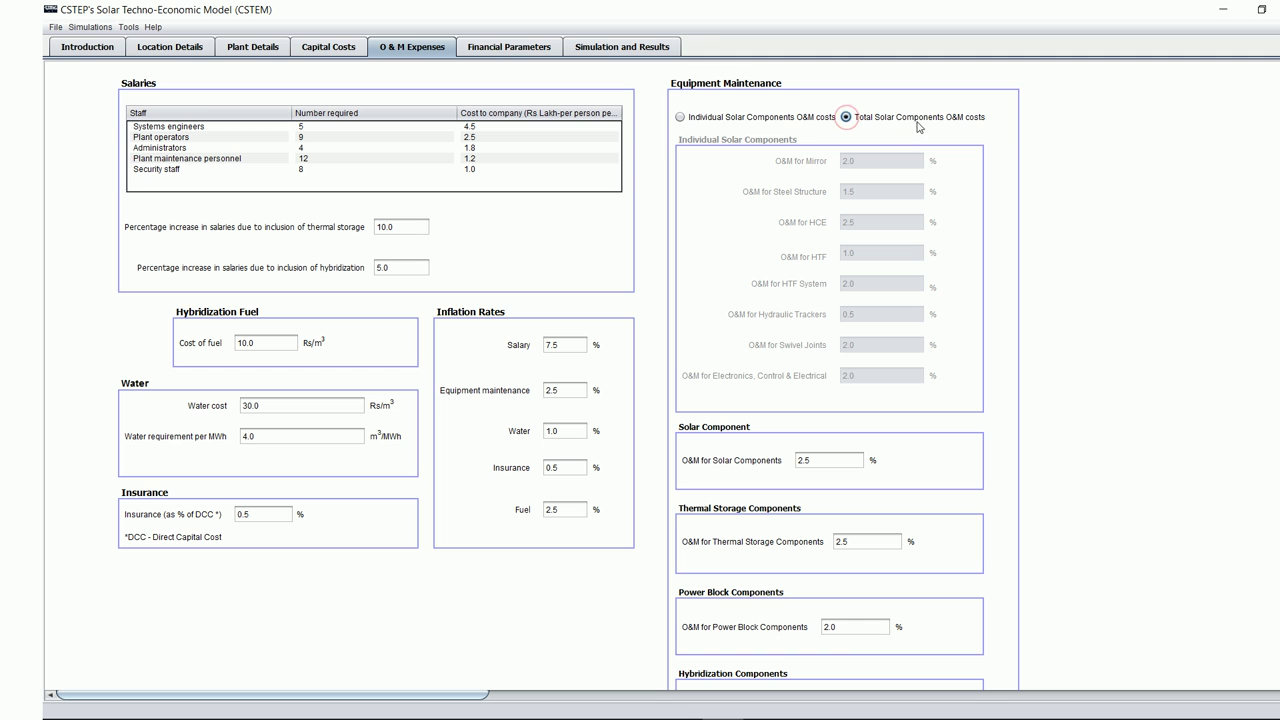
left_click(871, 221)
left_click(873, 251)
scroll(830, 463, "down", 1)
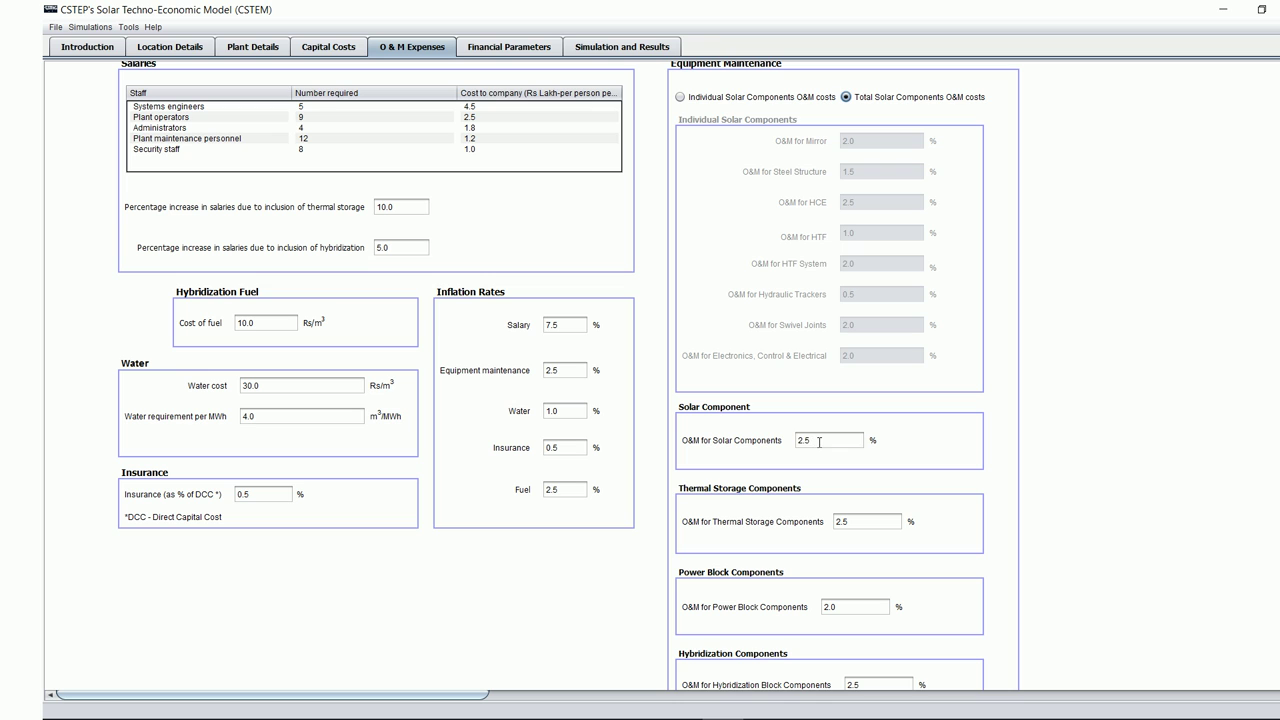
left_click(819, 441)
left_click_drag(810, 442, 794, 444)
scroll(870, 308, "up", 1)
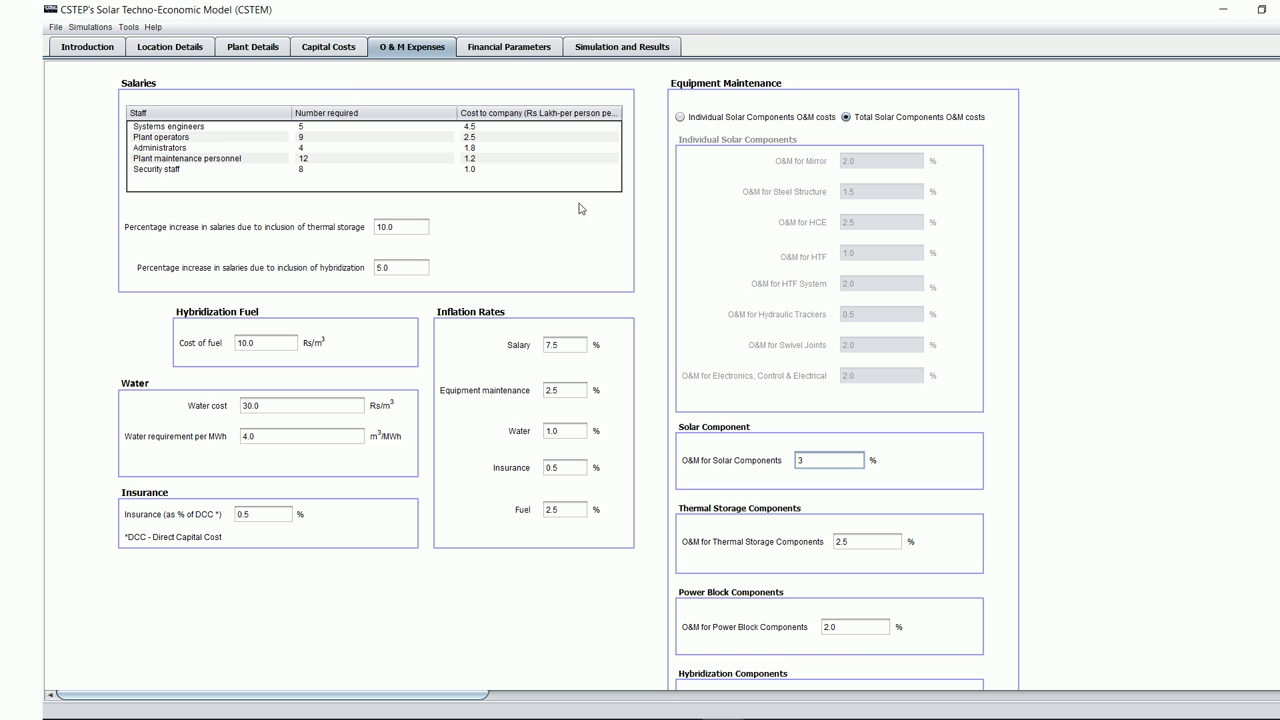
Step: Review the financing, depreciation, return on equity and tariff parameters, and run the simulation
left_click(491, 54)
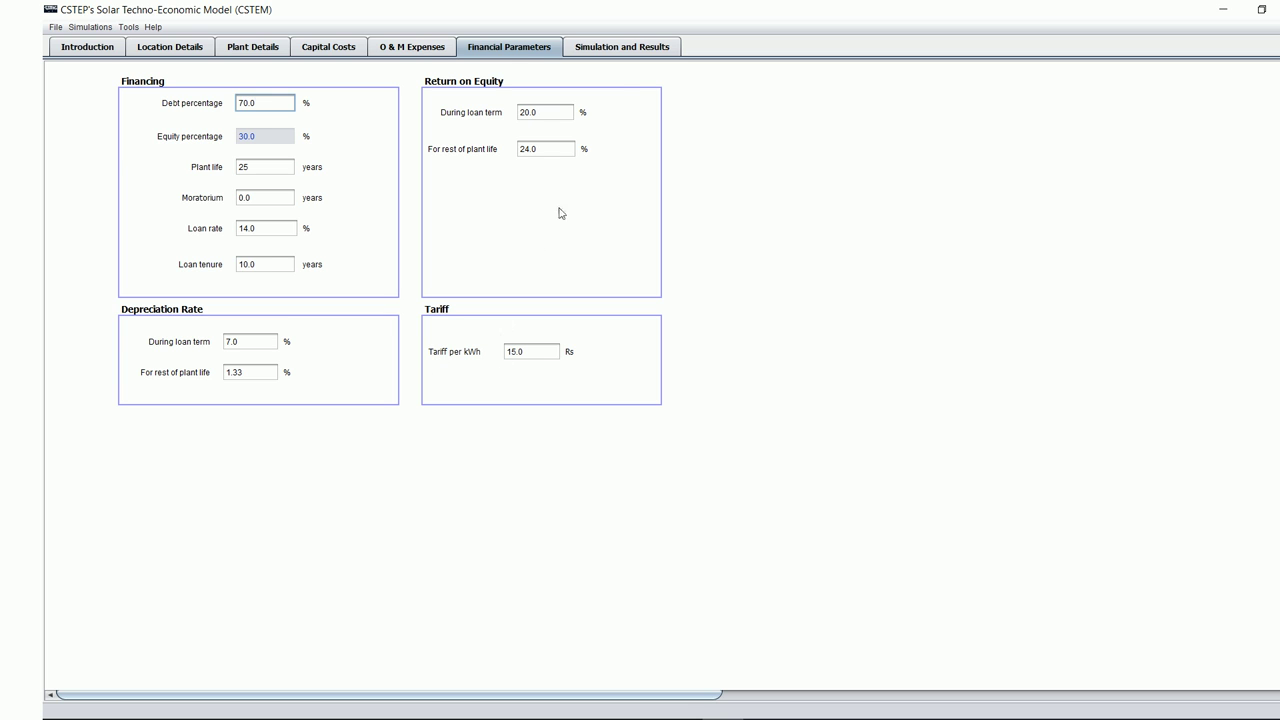
left_click(626, 50)
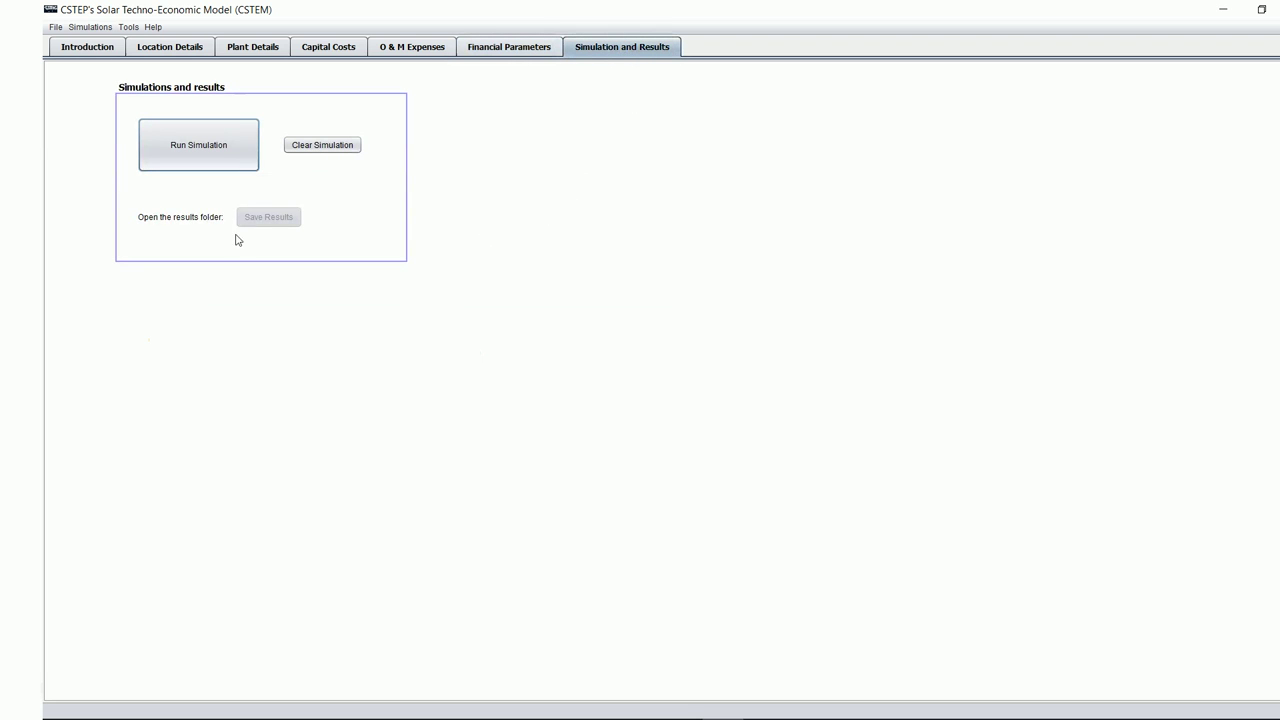
left_click(197, 160)
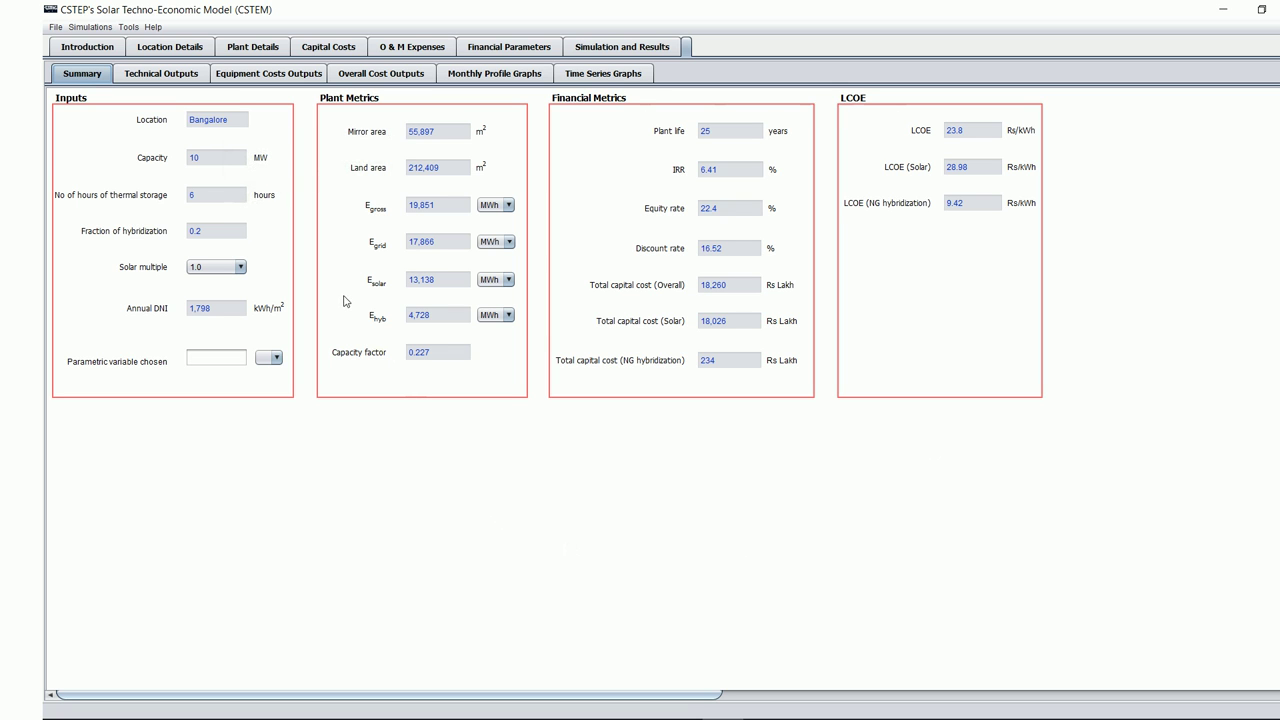
Step: In the technical outputs, display the land area in acres
left_click(208, 78)
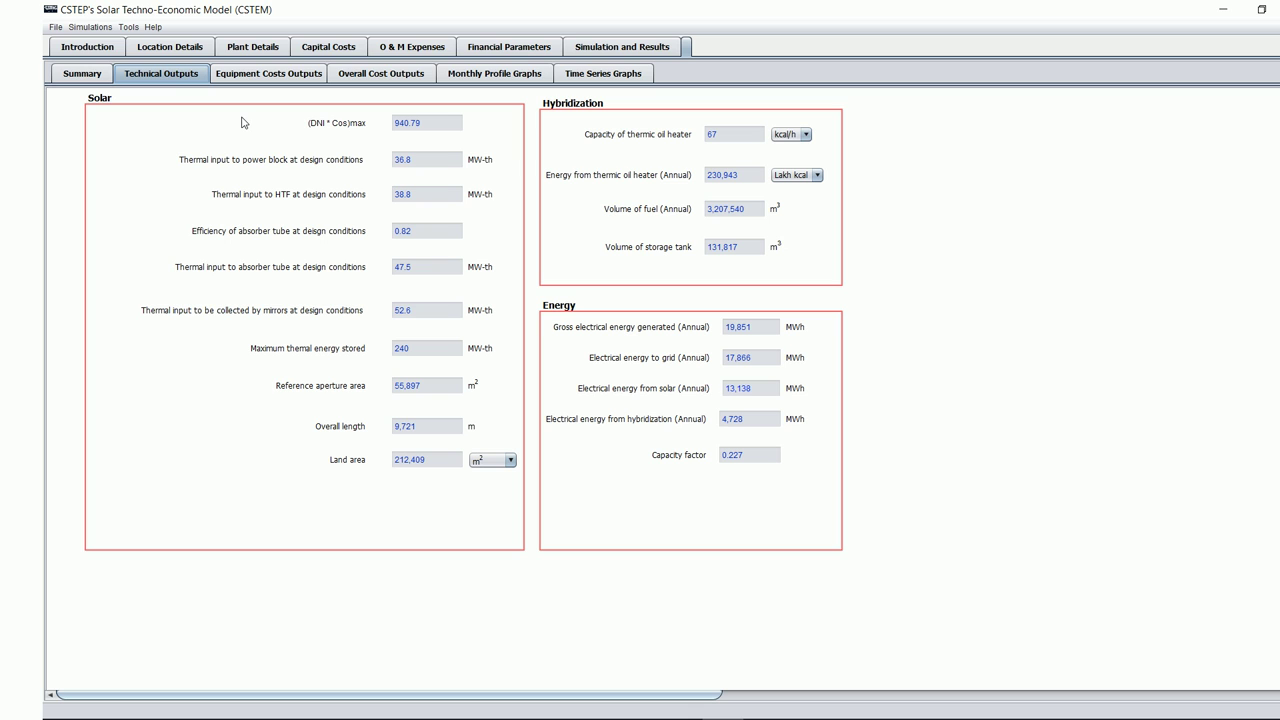
left_click(511, 460)
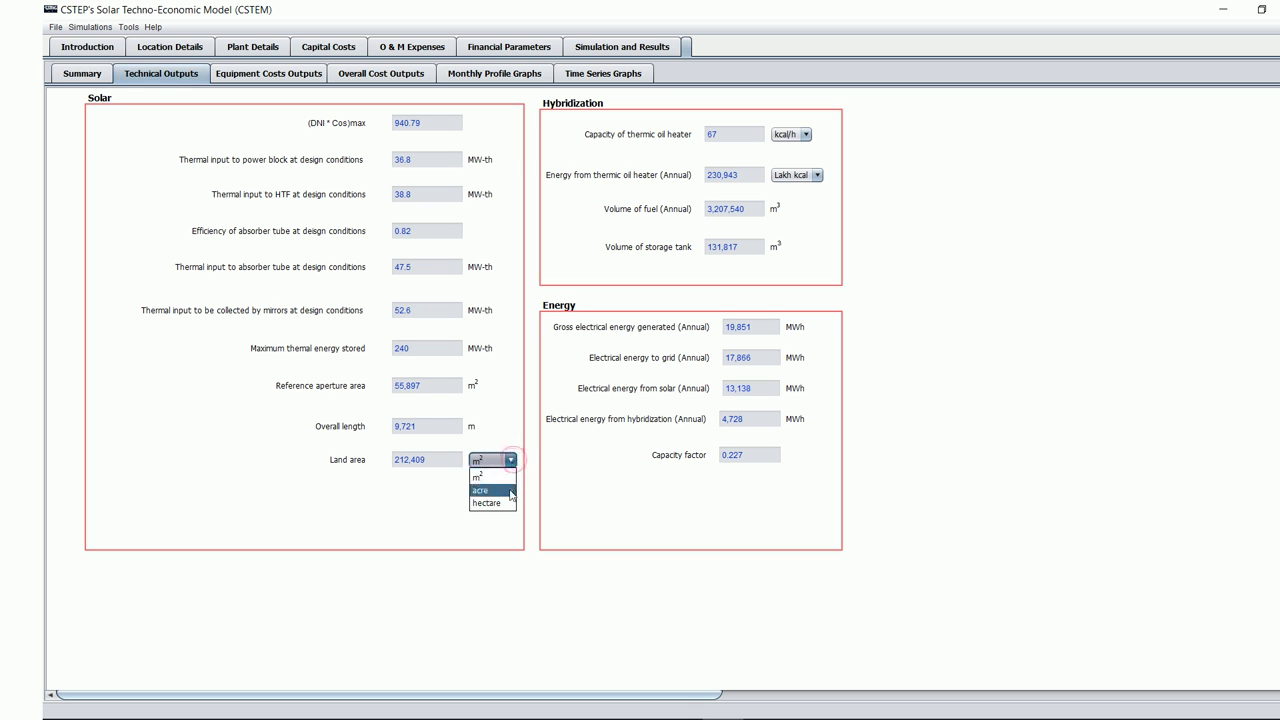
left_click(511, 490)
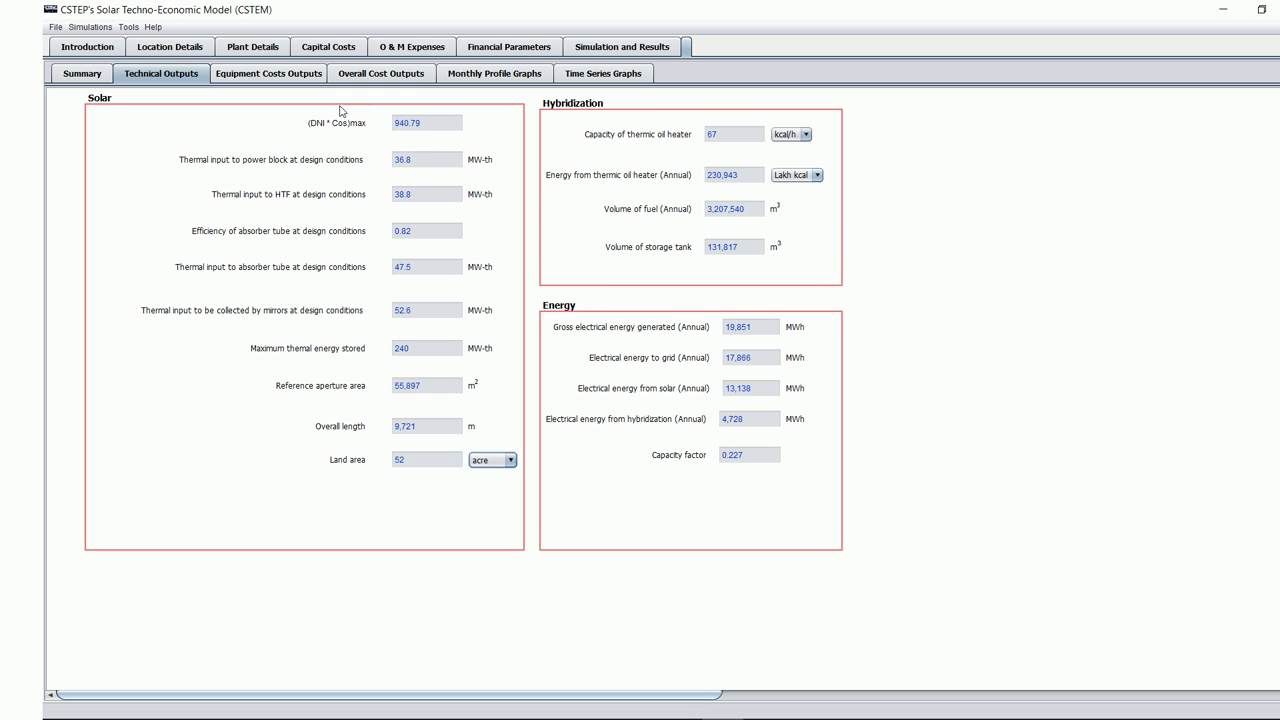
Step: Review the equipment cost outputs and the overall cost outputs with their capital cost pie charts
left_click(301, 78)
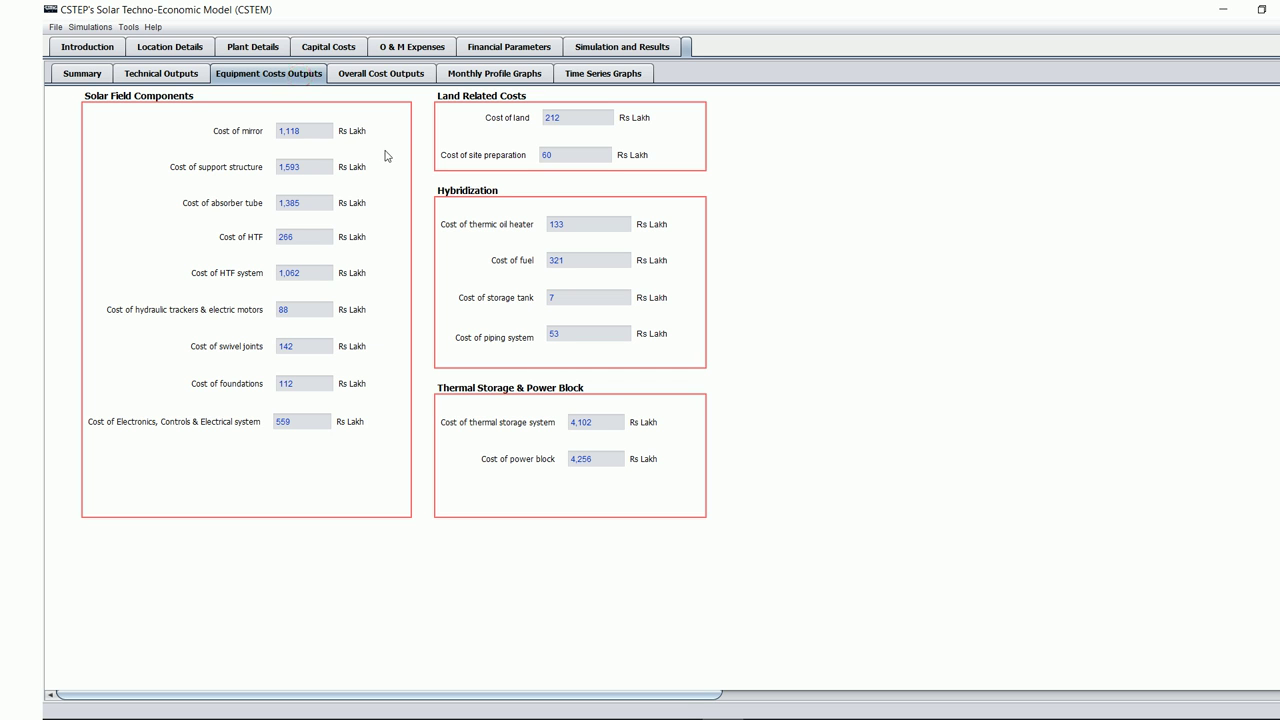
left_click(394, 86)
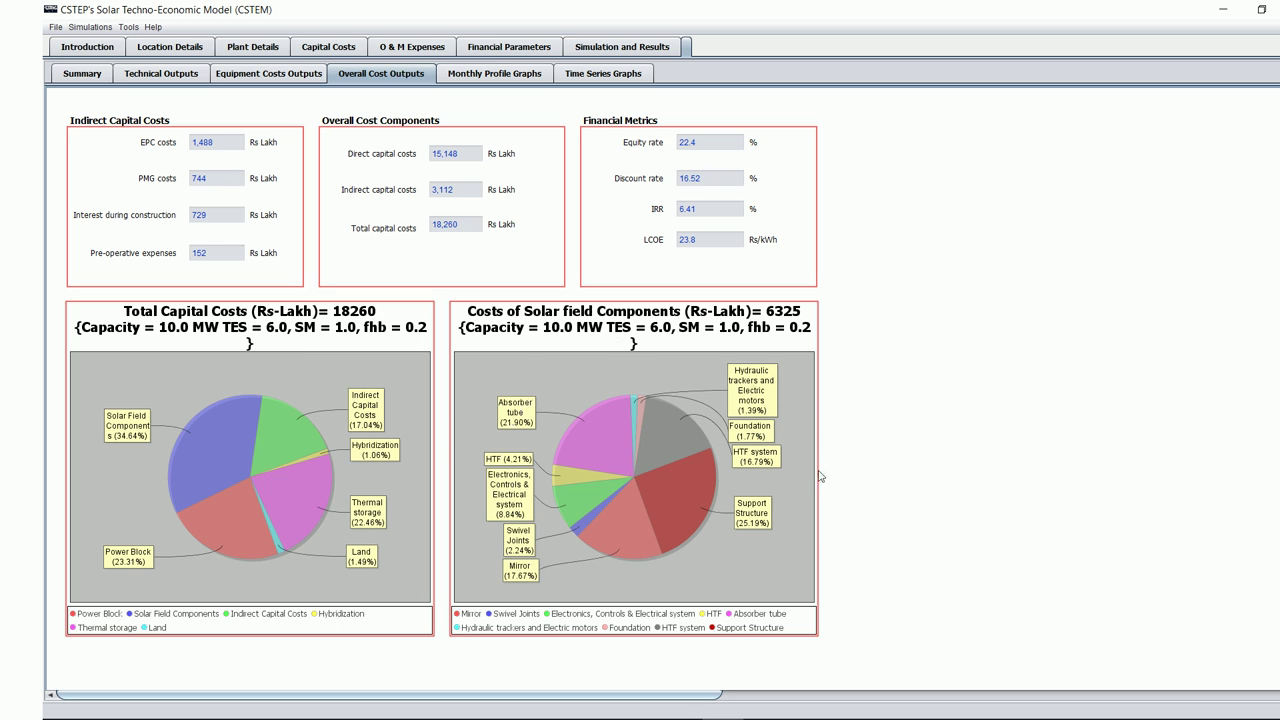
Step: Plot the monthly average of hourly gross energy, zoom in and out on the January graph, and clear the plots
left_click(483, 74)
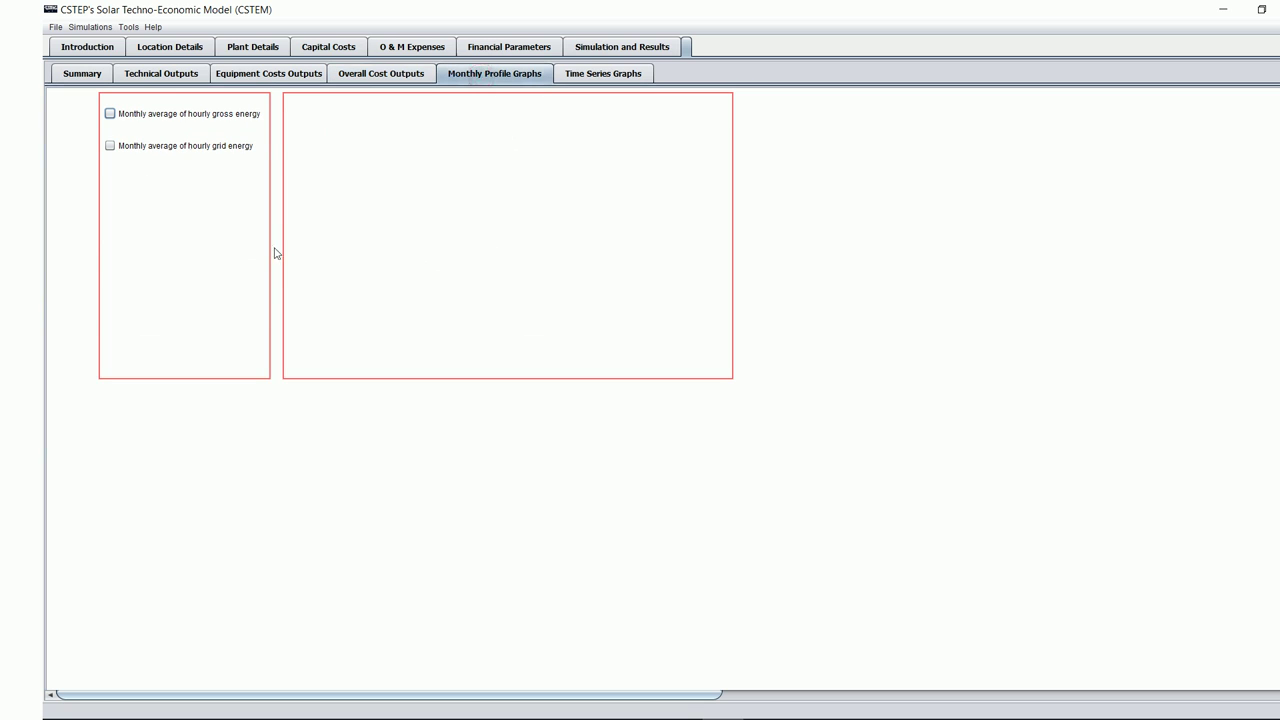
left_click(110, 114)
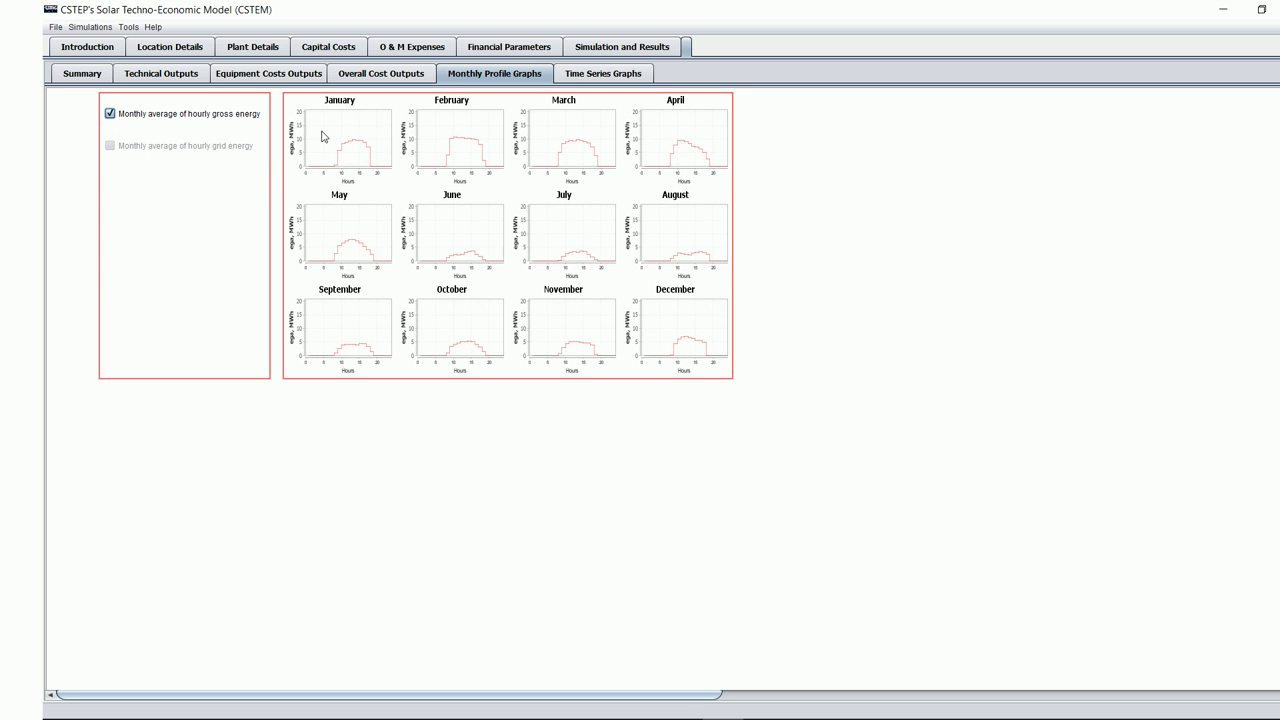
left_click_drag(324, 135, 378, 141)
left_click_drag(334, 136, 373, 137)
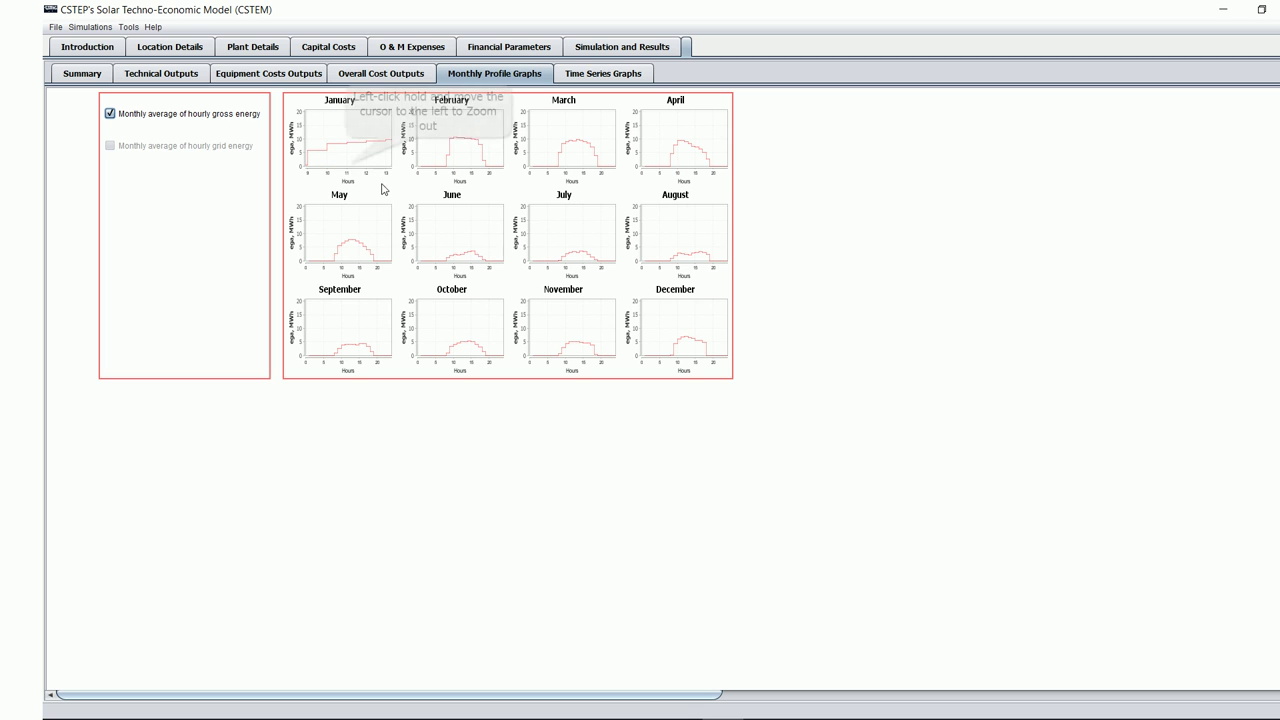
left_click_drag(346, 134, 339, 134)
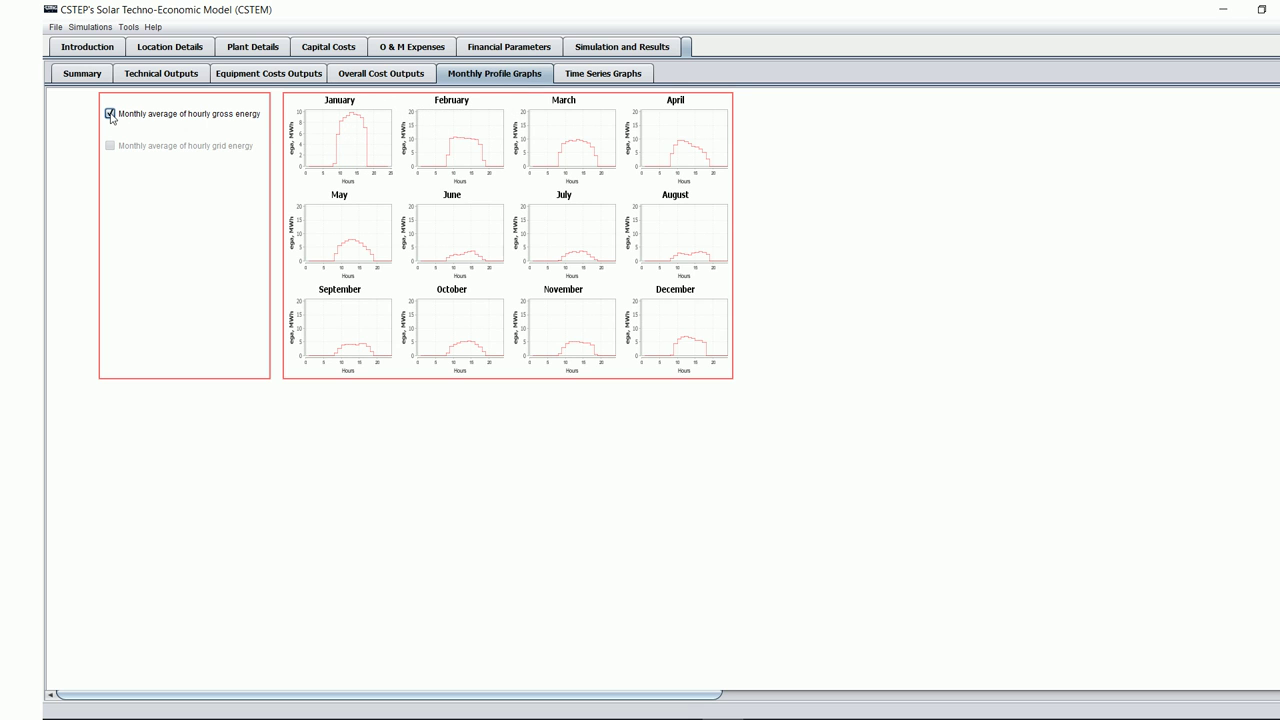
left_click(110, 114)
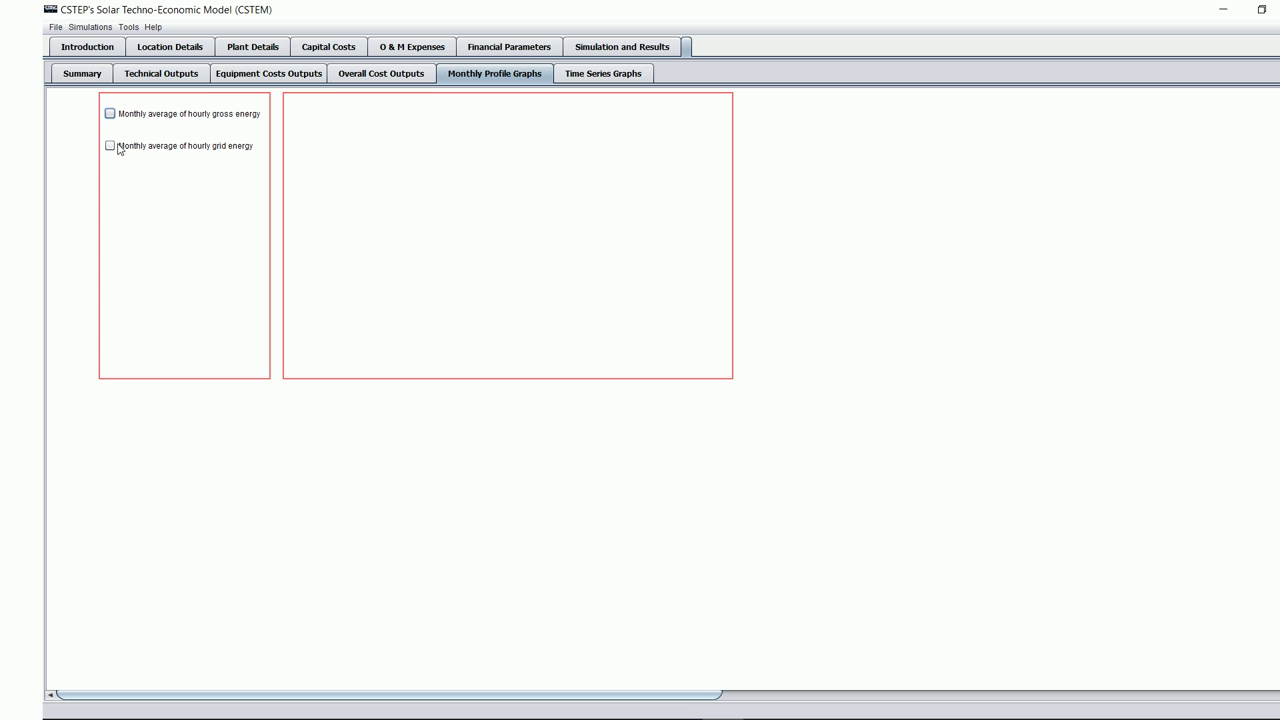
Step: Plot the monthly average of hourly grid energy, zoom in and out on the January graph, and clear the plots
left_click(110, 146)
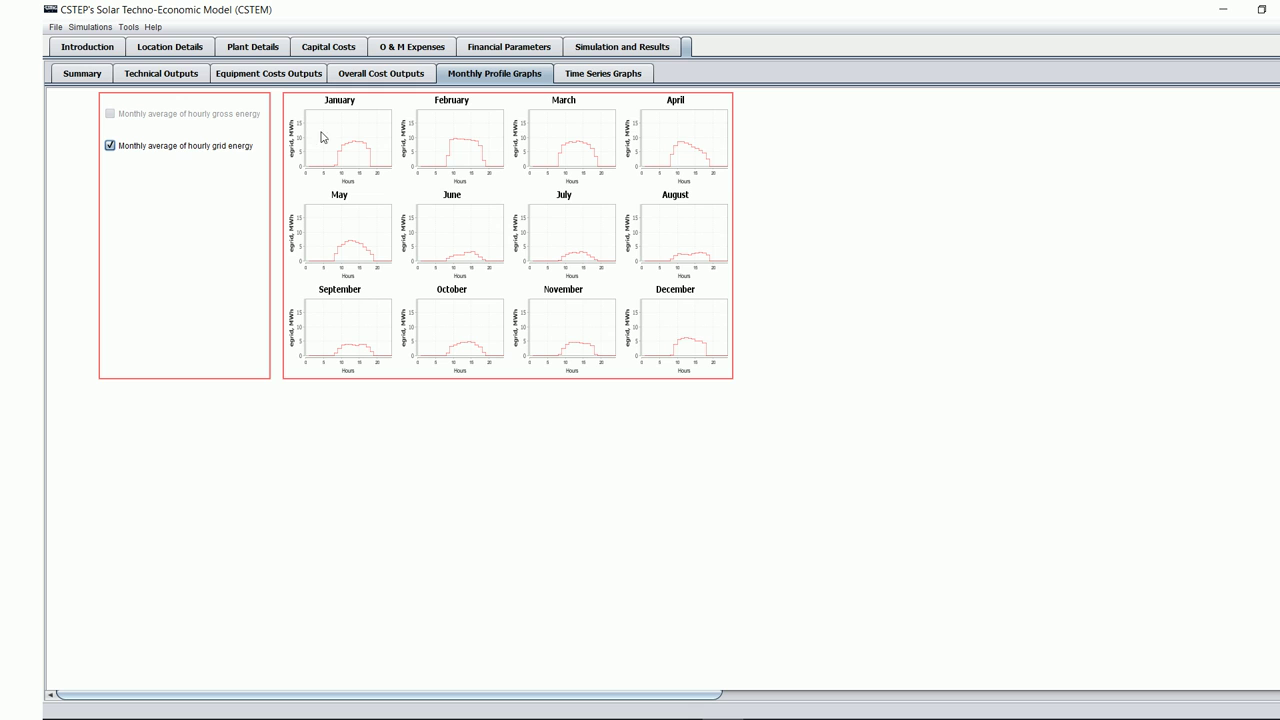
left_click_drag(325, 137, 362, 144)
left_click_drag(360, 146, 330, 139)
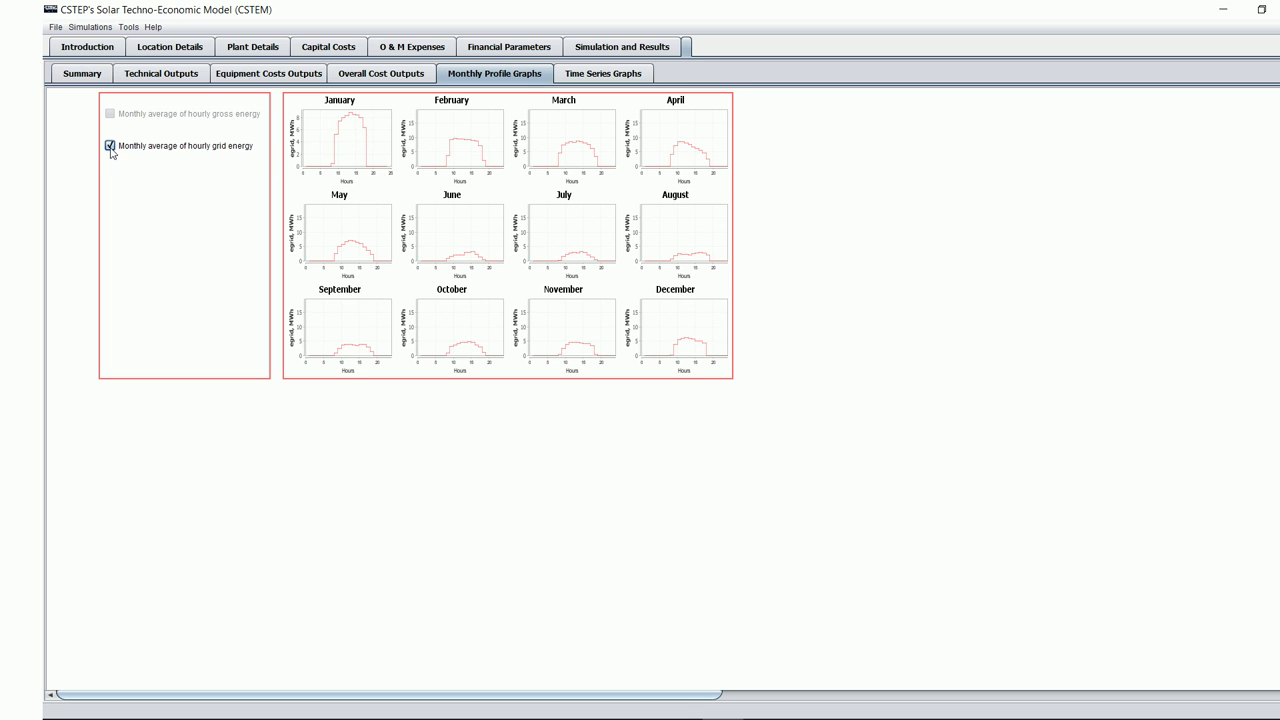
left_click(110, 146)
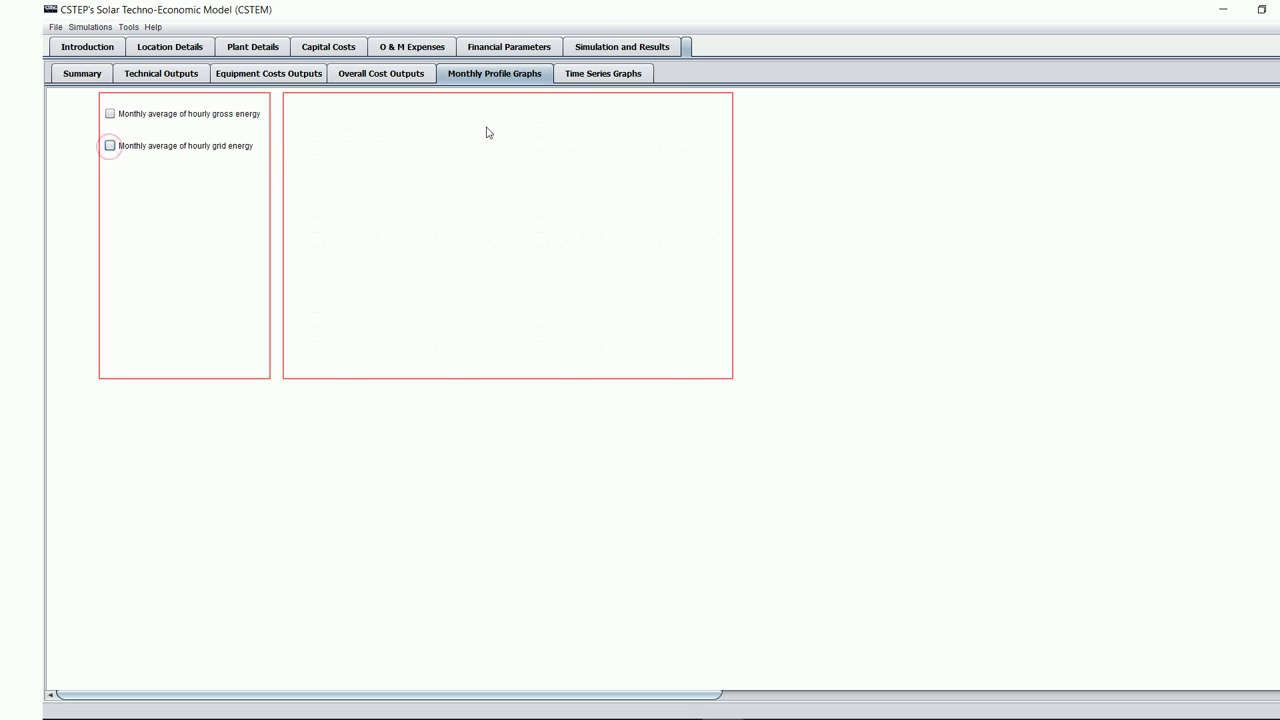
Step: Plot the hourly gross energy over the year as a time series, zoom in on the early hours and restore the full range
left_click(586, 77)
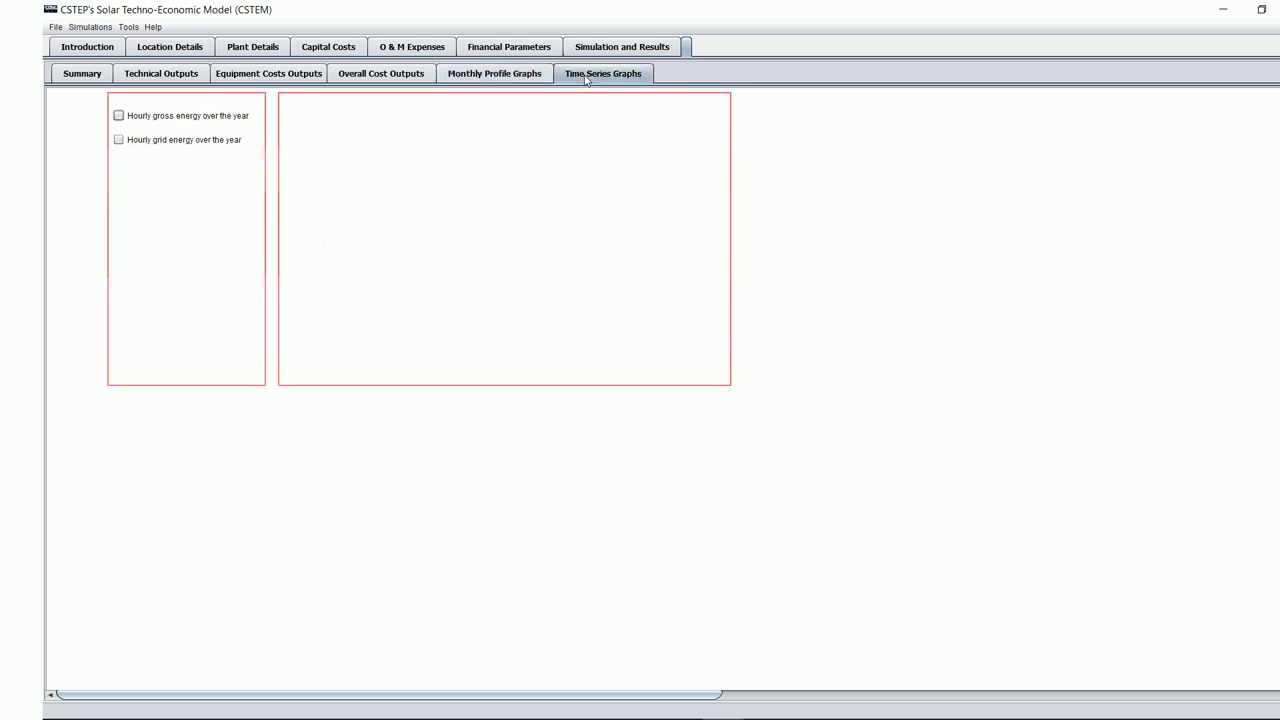
left_click(119, 116)
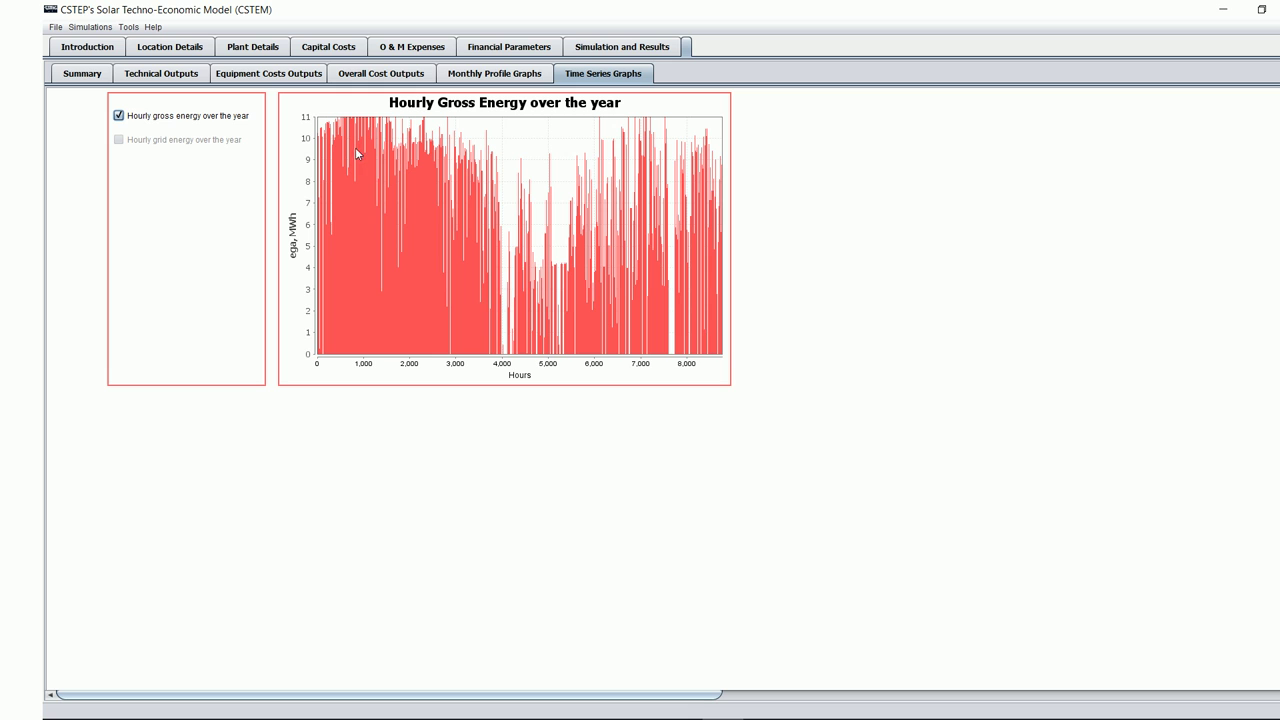
left_click_drag(349, 148, 478, 176)
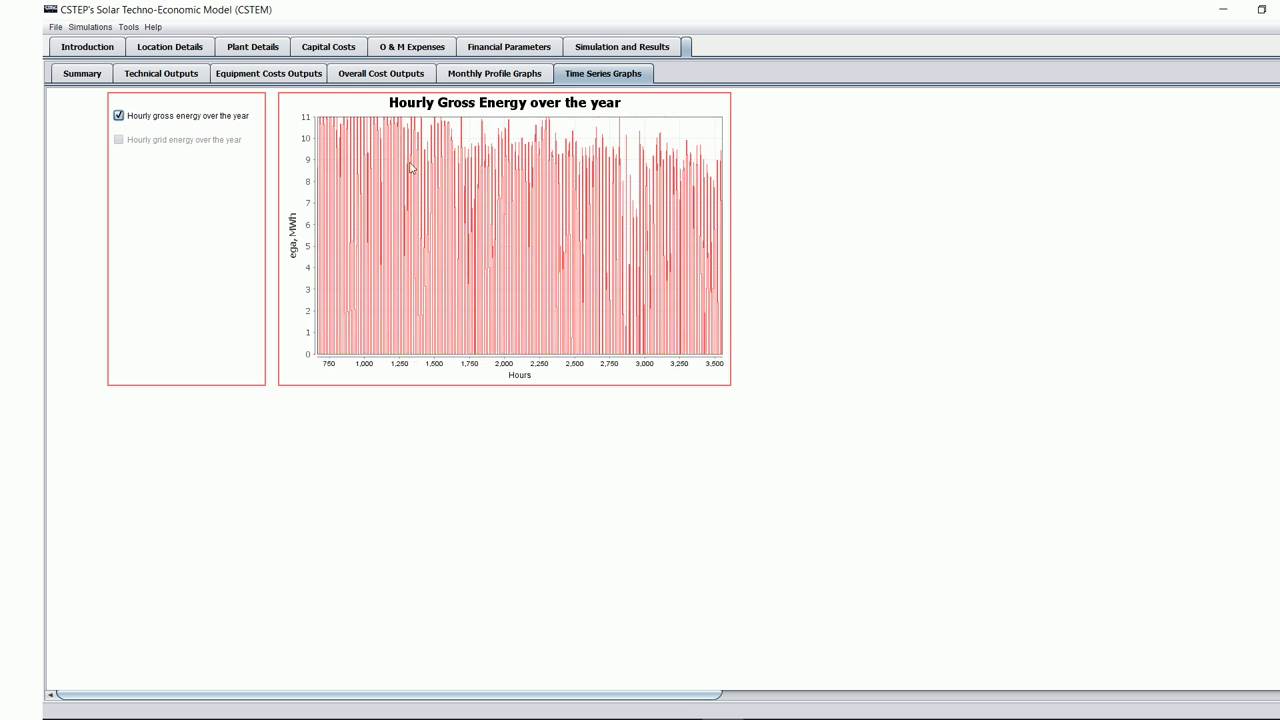
left_click_drag(378, 150, 523, 182)
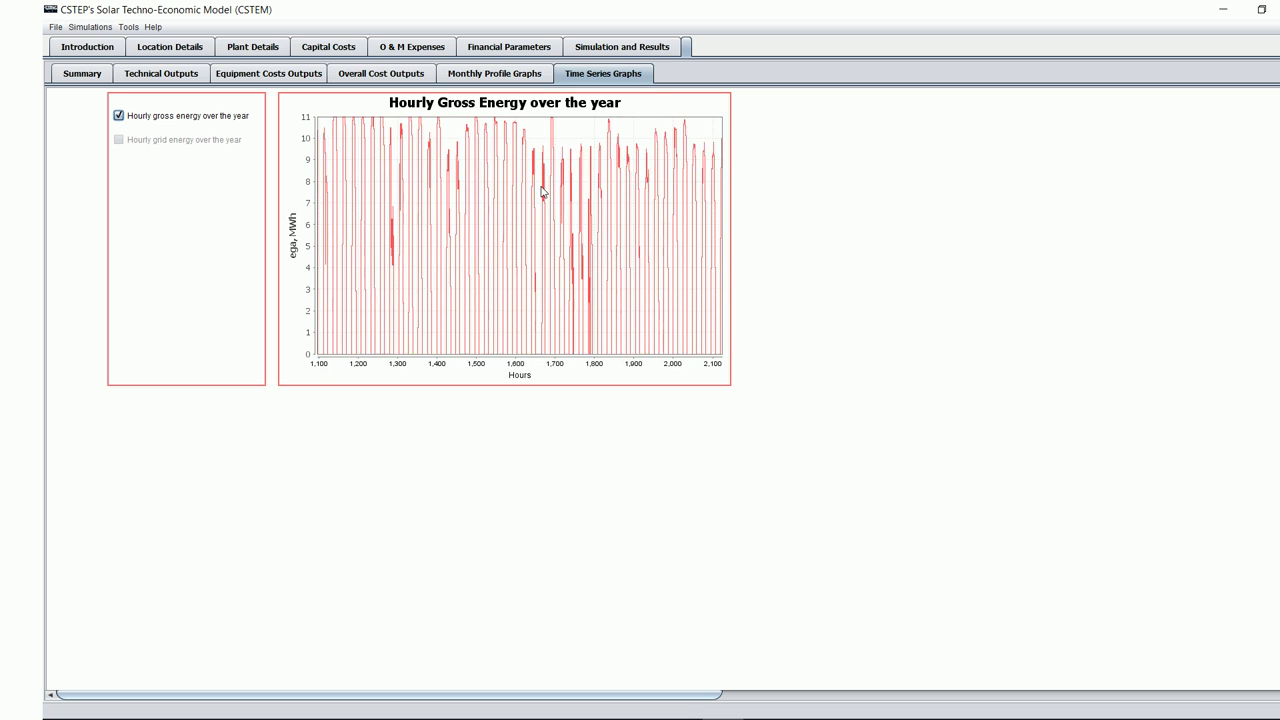
left_click_drag(541, 192, 445, 178)
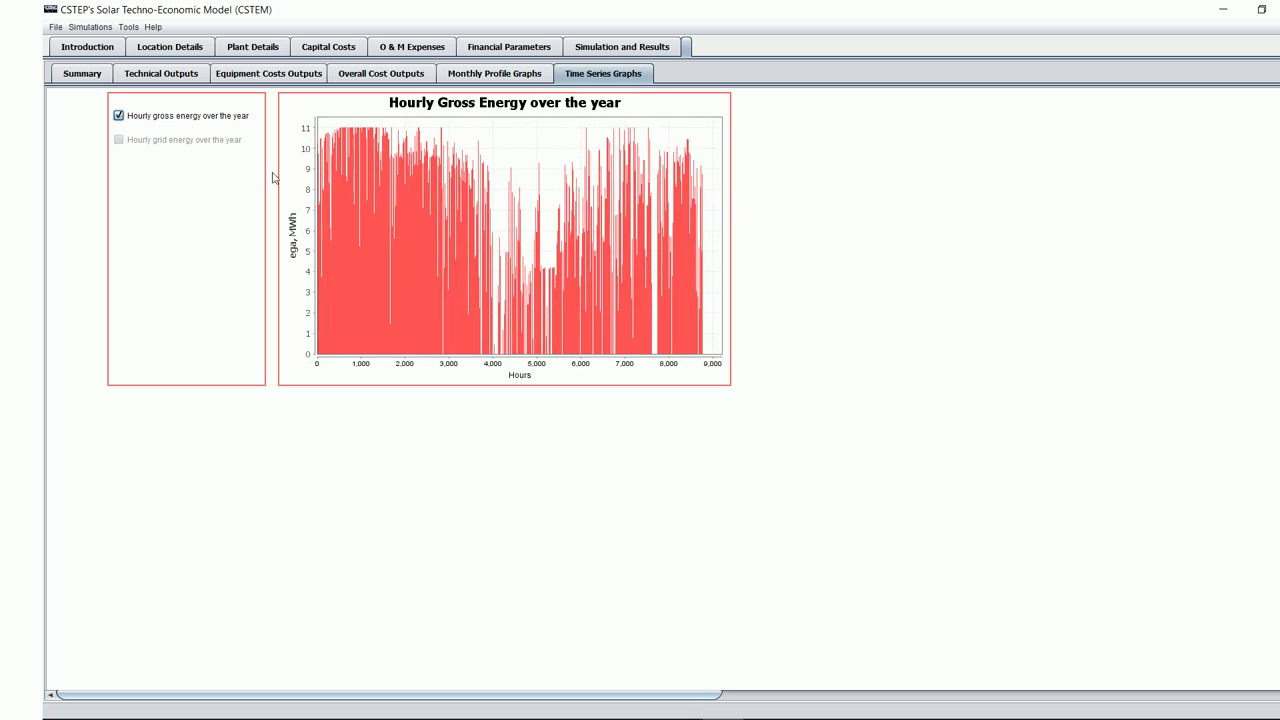
Step: Replace the hourly gross energy plot with the hourly grid energy over the year, and clear the plot after viewing it
left_click(119, 116)
left_click(119, 140)
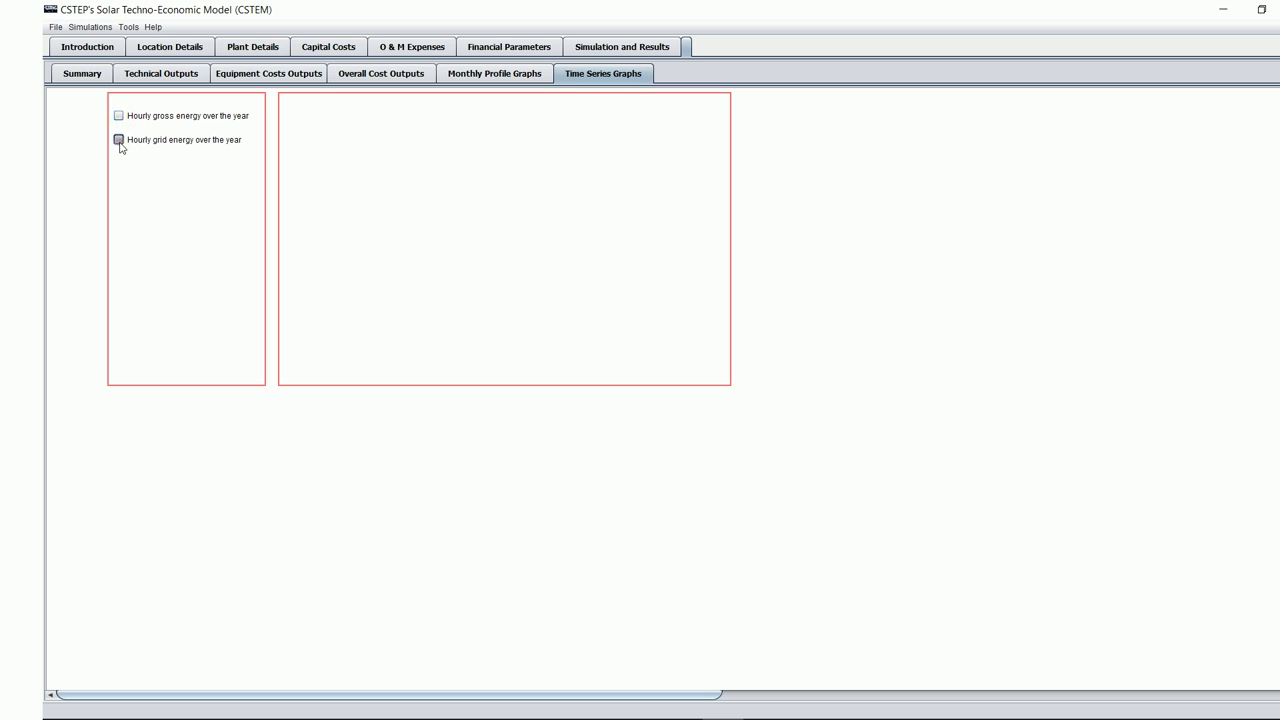
left_click(119, 140)
left_click(119, 140)
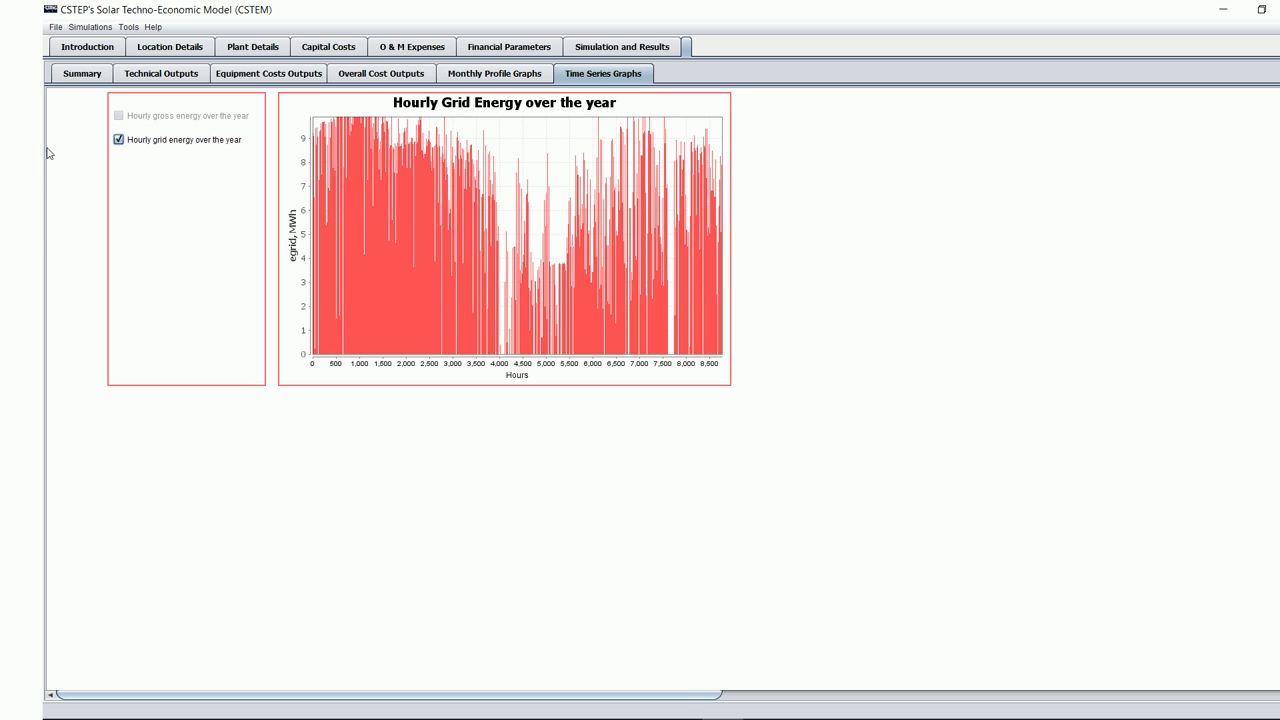
left_click(119, 140)
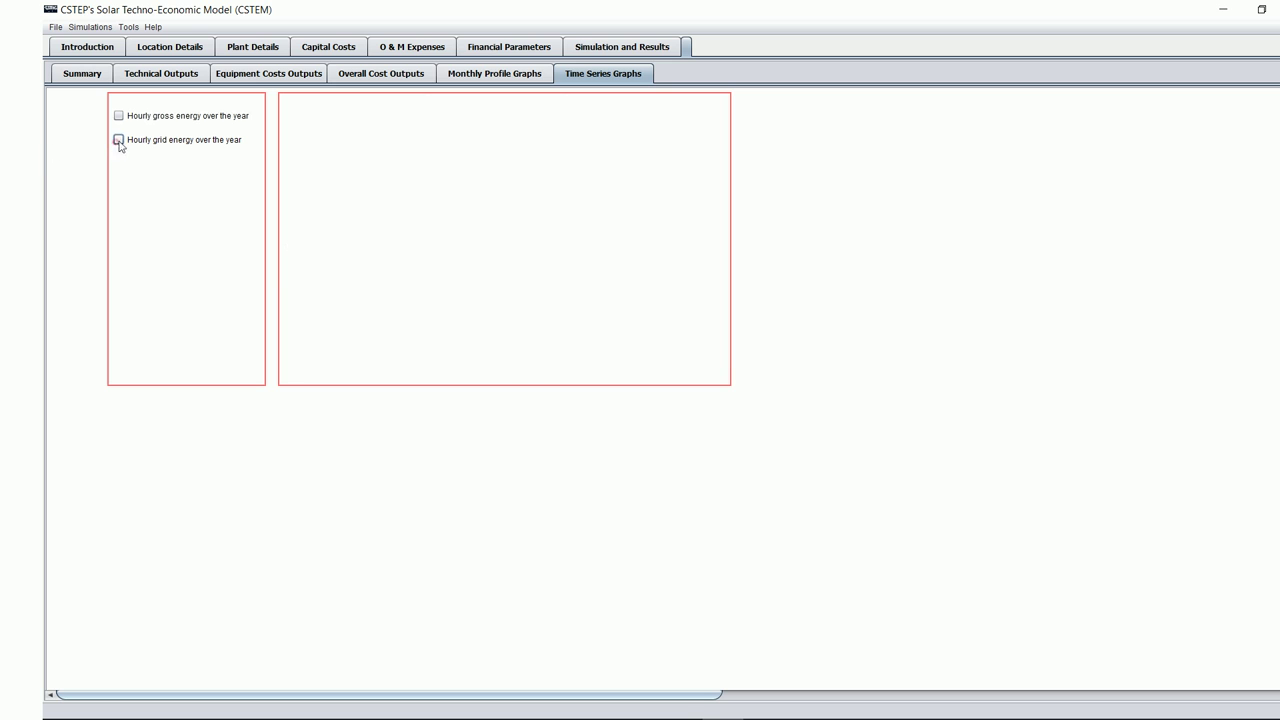
Step: Save the simulation results to the Documents folder
left_click(621, 47)
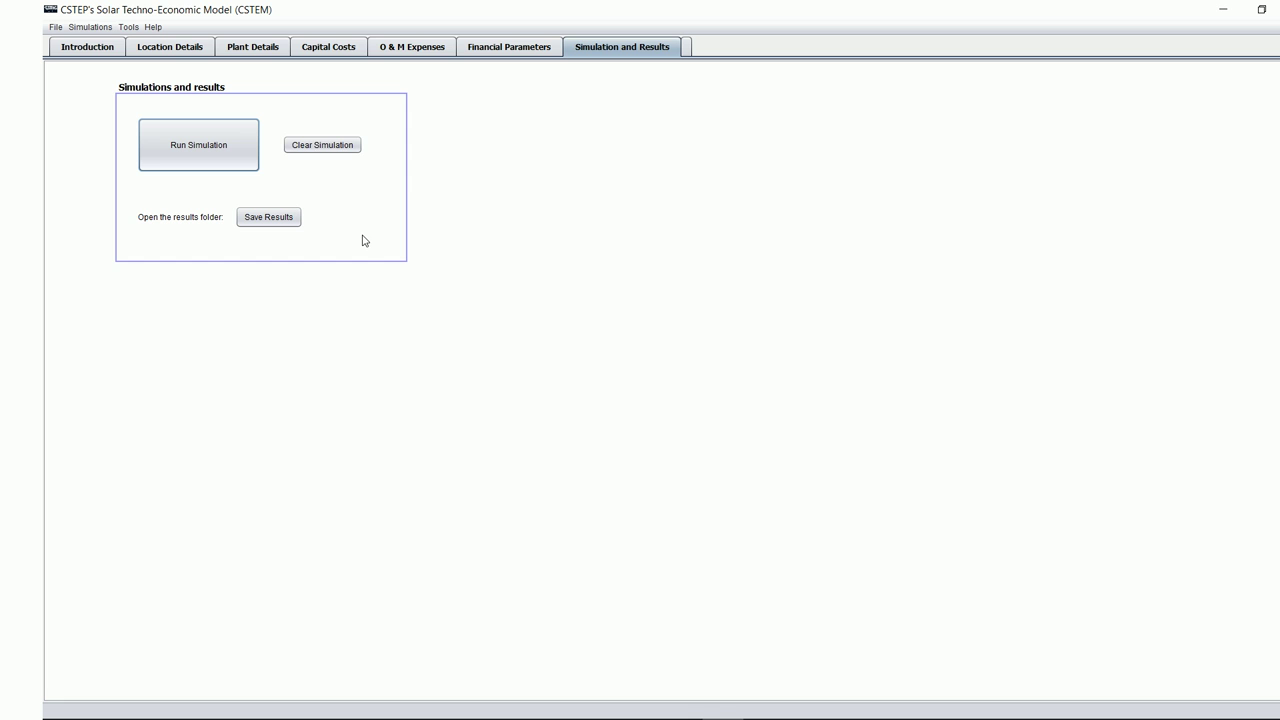
left_click(287, 220)
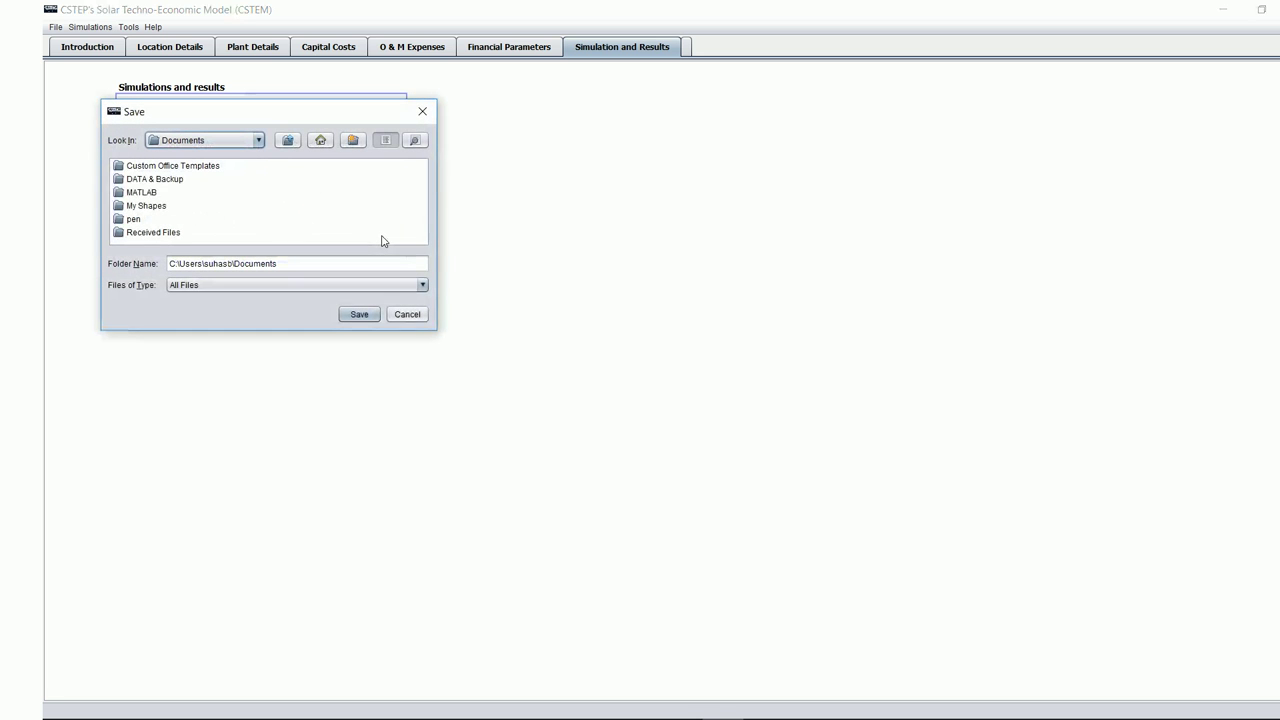
left_click(259, 141)
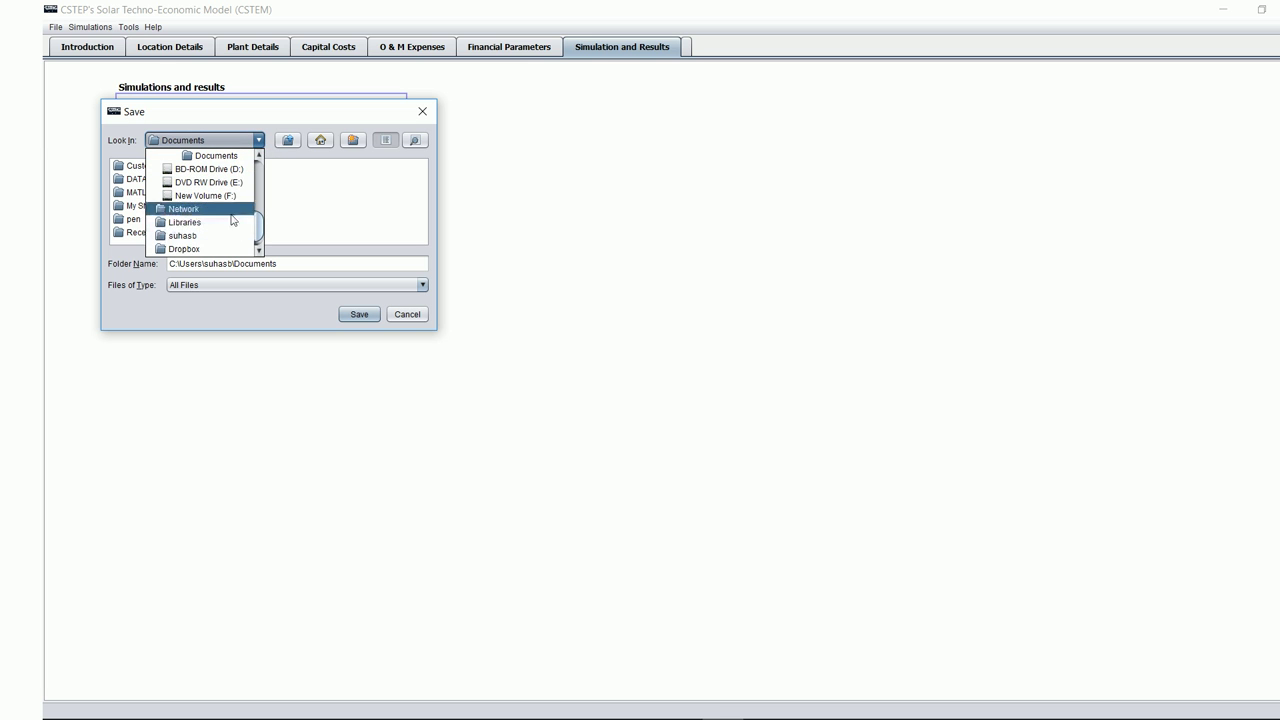
left_click(231, 157)
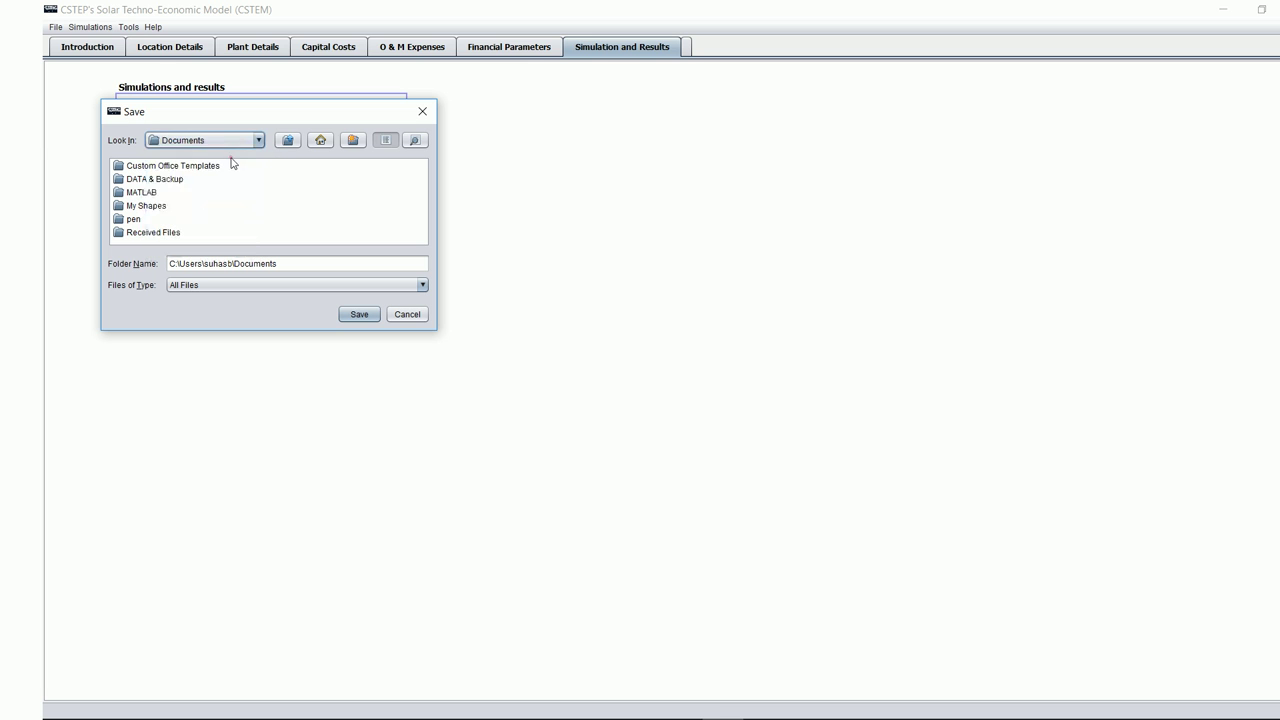
left_click(358, 314)
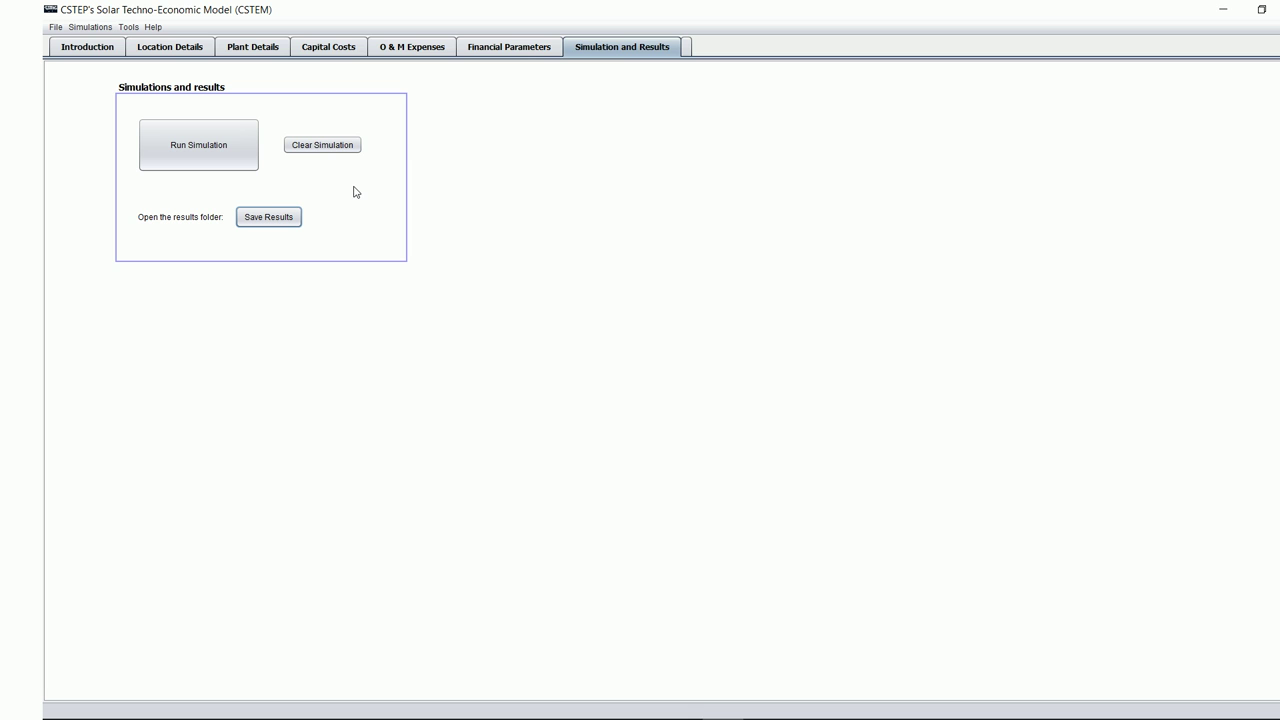
Step: Clear the previous simulation results to make way for a parametric run
left_click(89, 27)
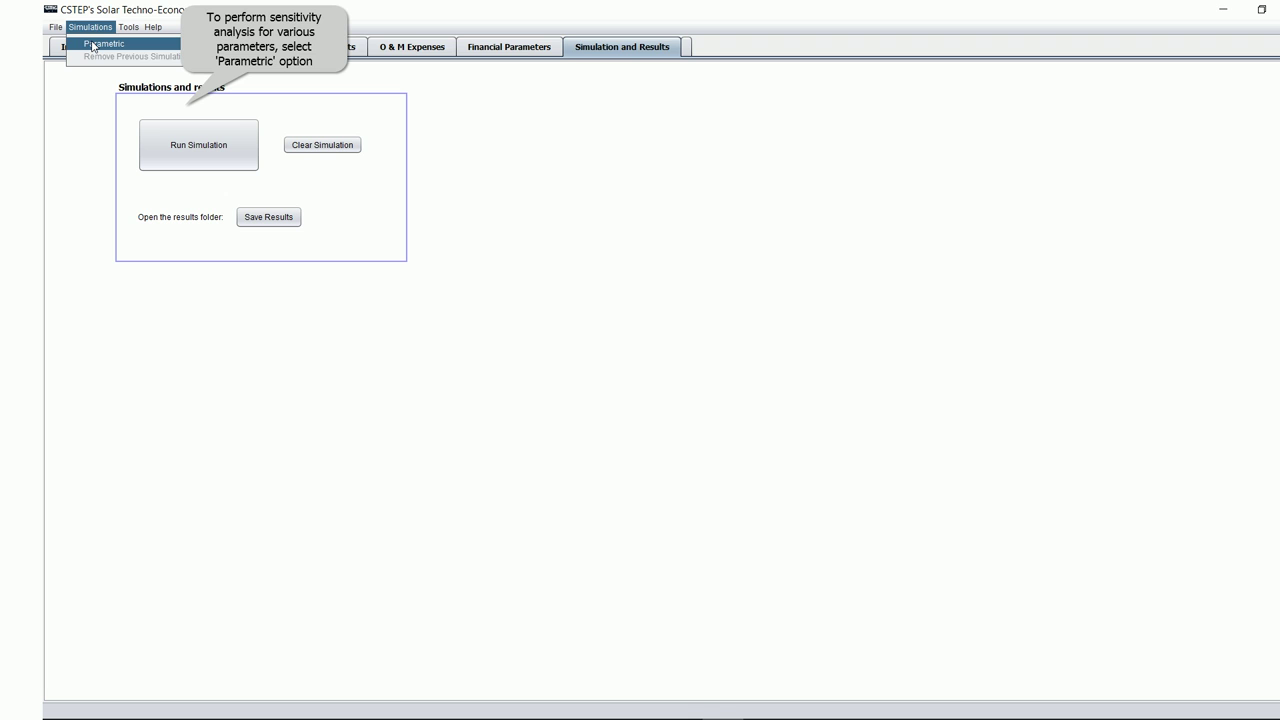
left_click(368, 108)
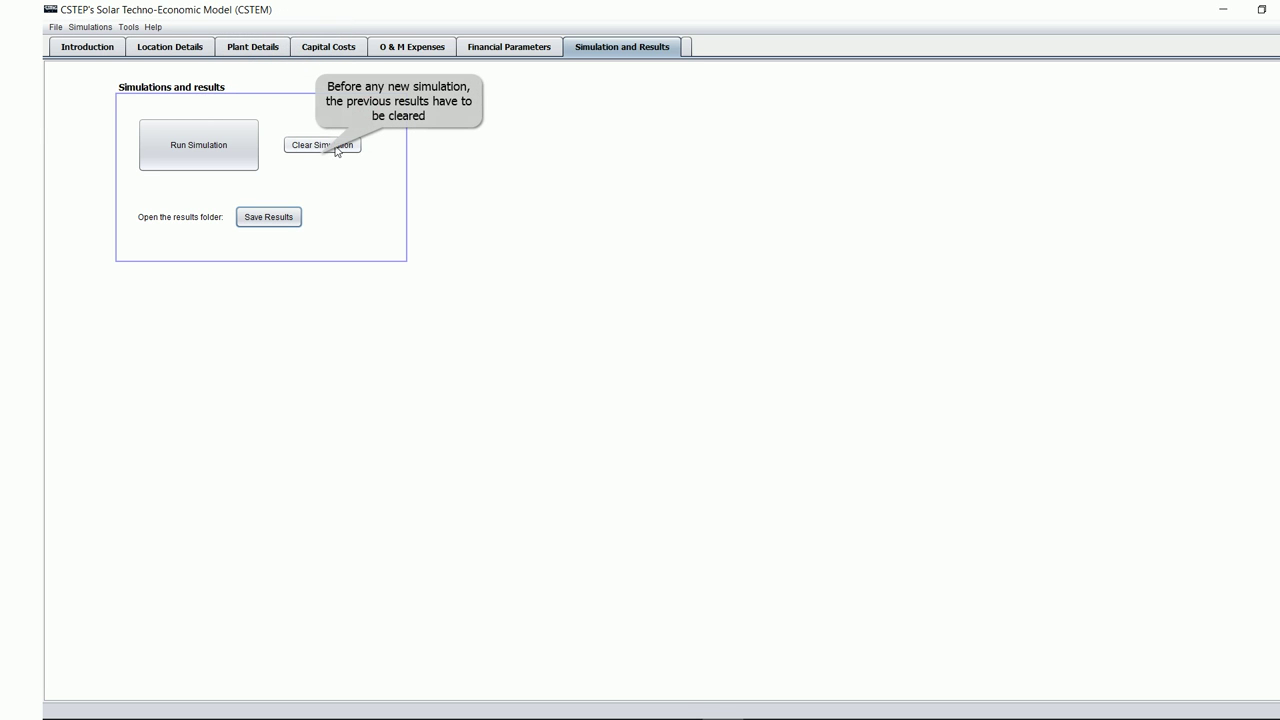
left_click(335, 148)
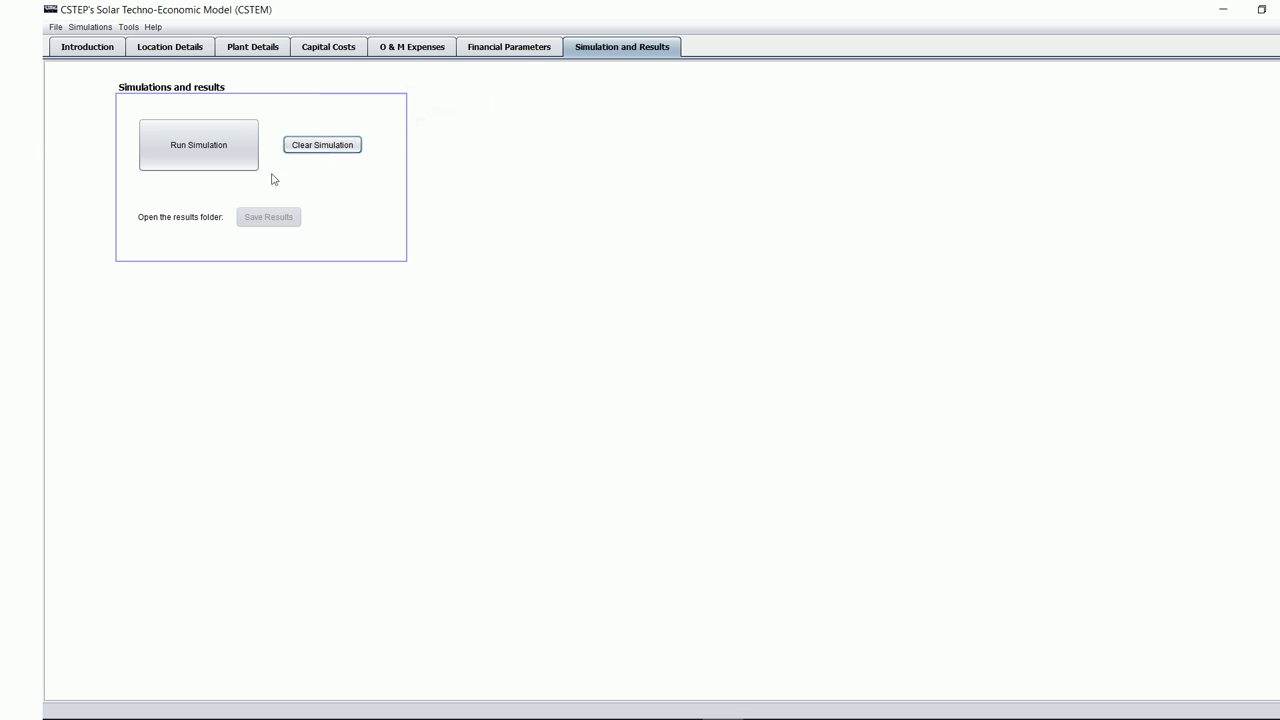
Step: Start a parametric simulation that varies Efficiency of Power Block along with the solar multiple
left_click(103, 28)
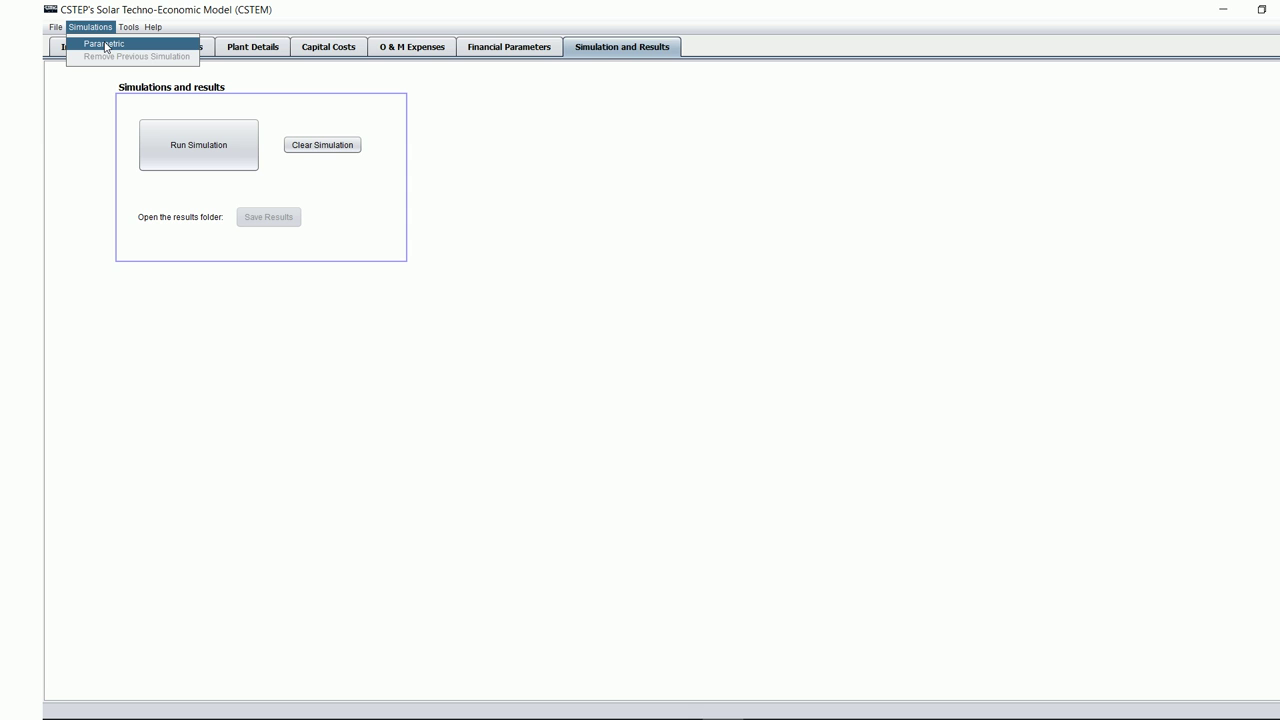
left_click(104, 44)
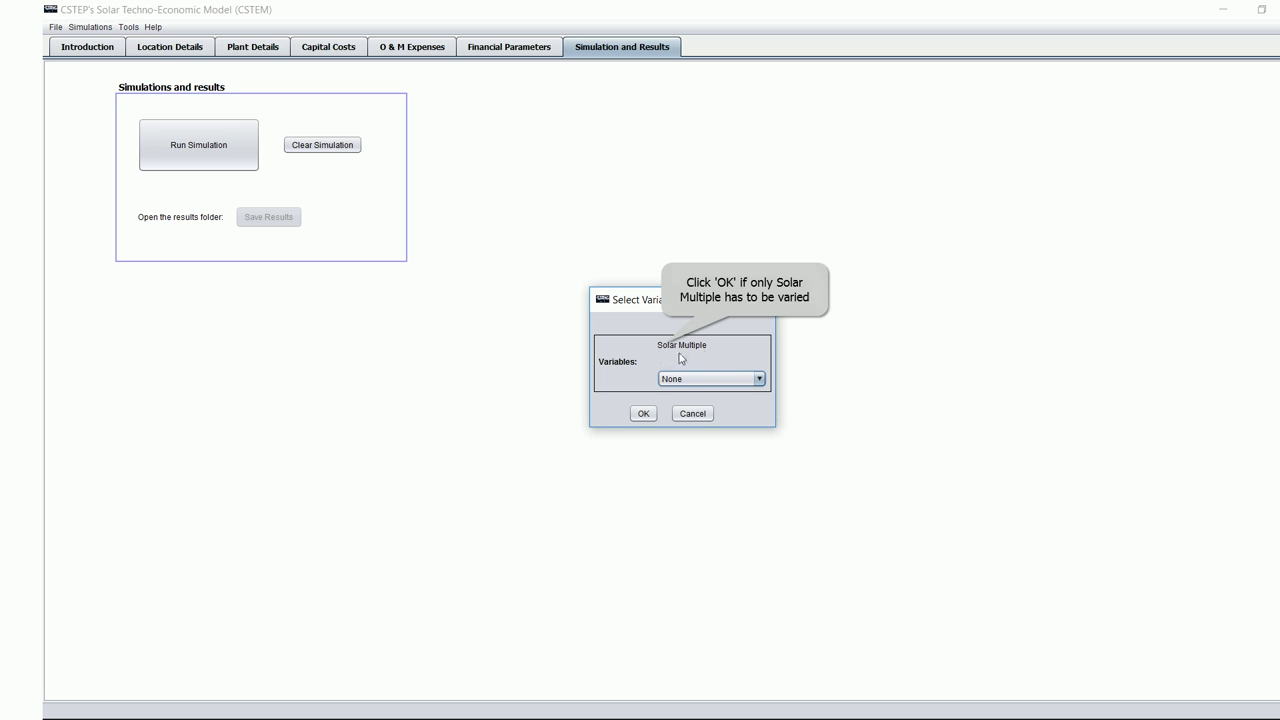
left_click(761, 385)
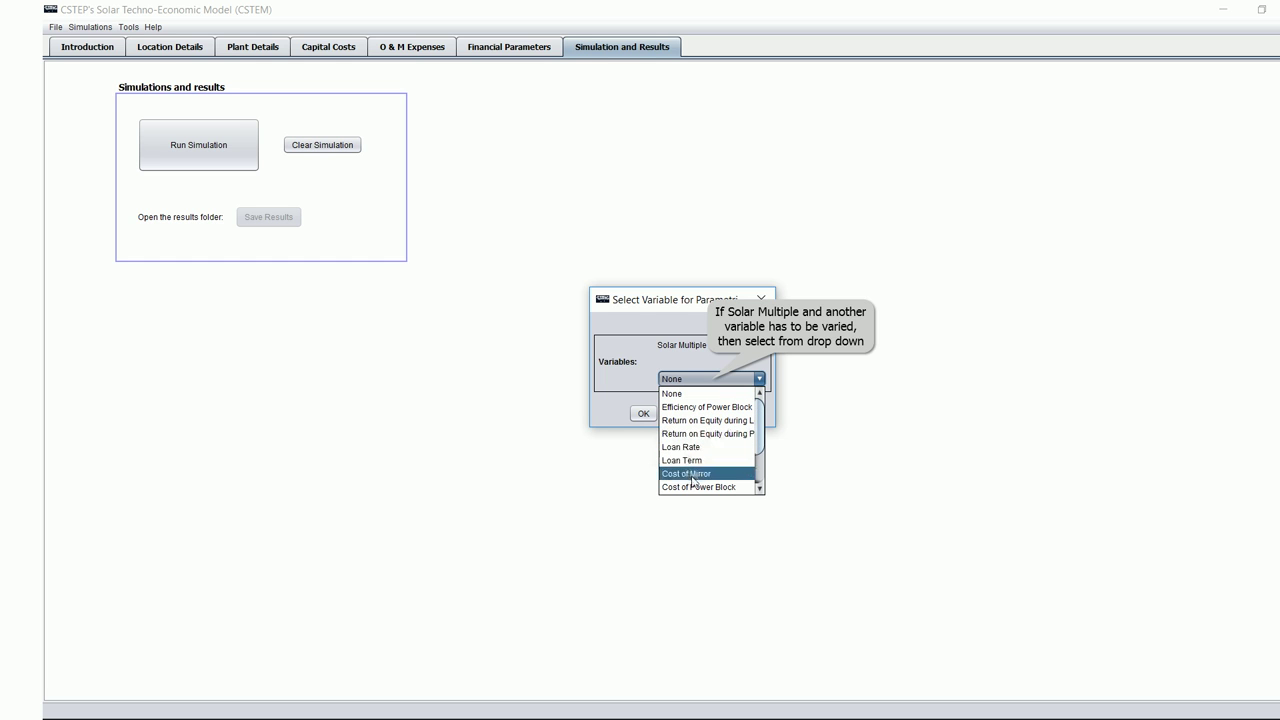
left_click(760, 453)
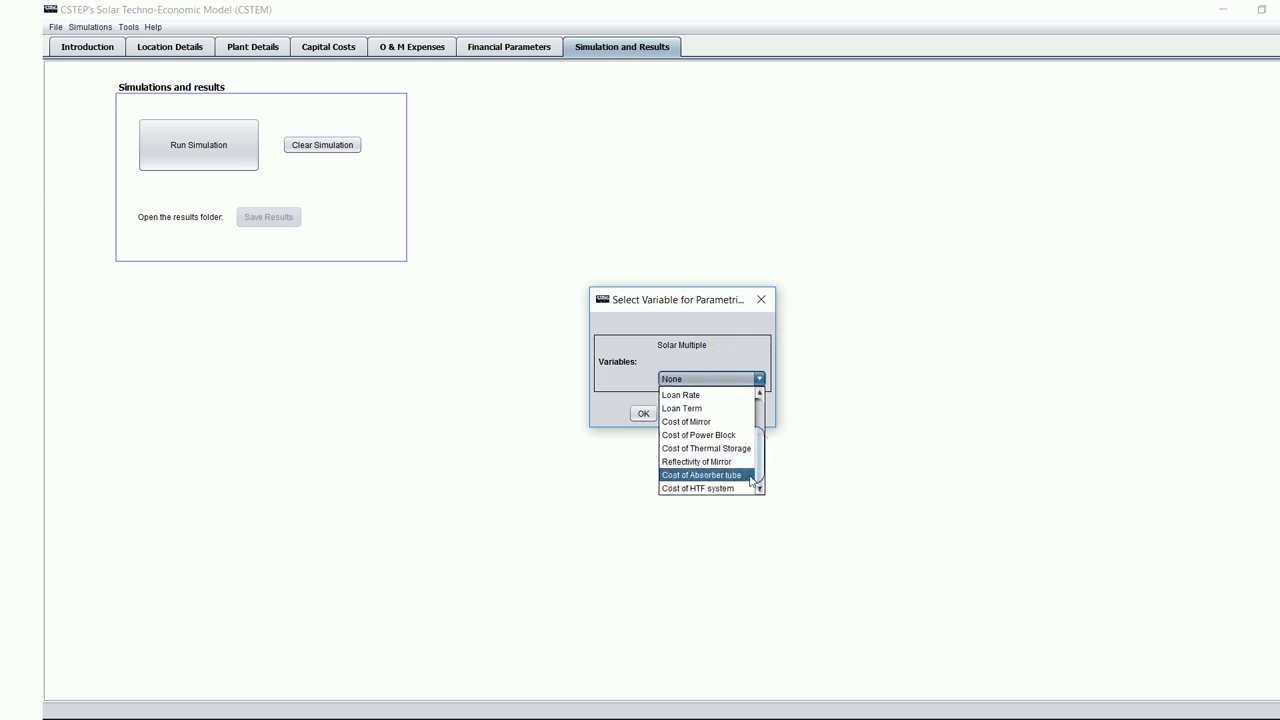
left_click_drag(760, 470, 757, 432)
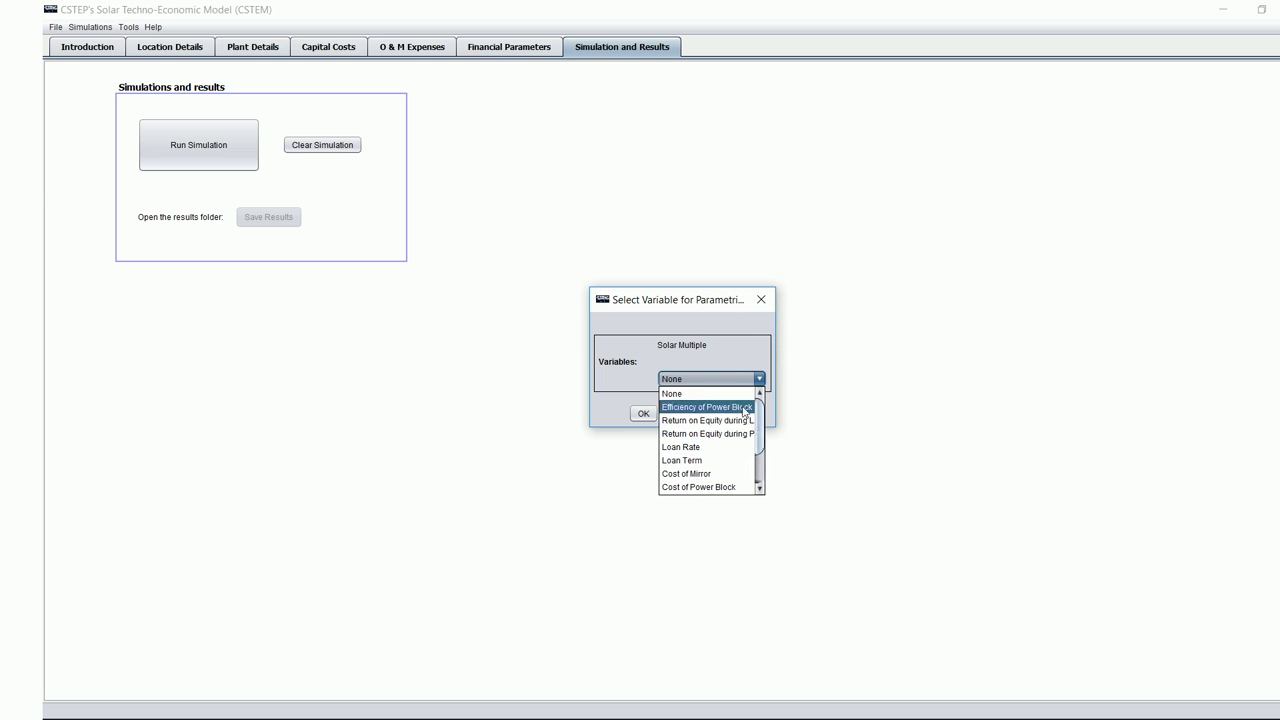
left_click(744, 408)
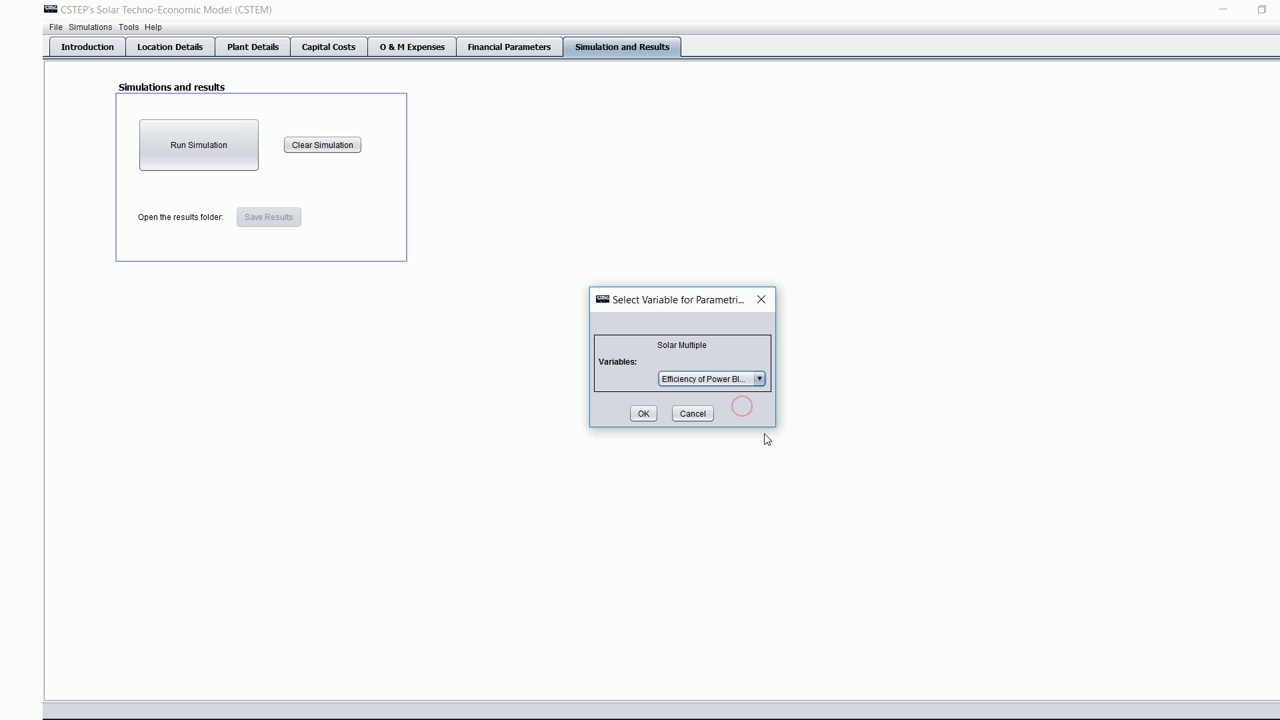
left_click(644, 413)
Step: Set the number of solar multiples to 4 and enter the values 1.5, 2, 2.5 and 3
left_click_drag(872, 331, 849, 328)
type("4")
left_click_drag(880, 352, 841, 356)
type("1.5")
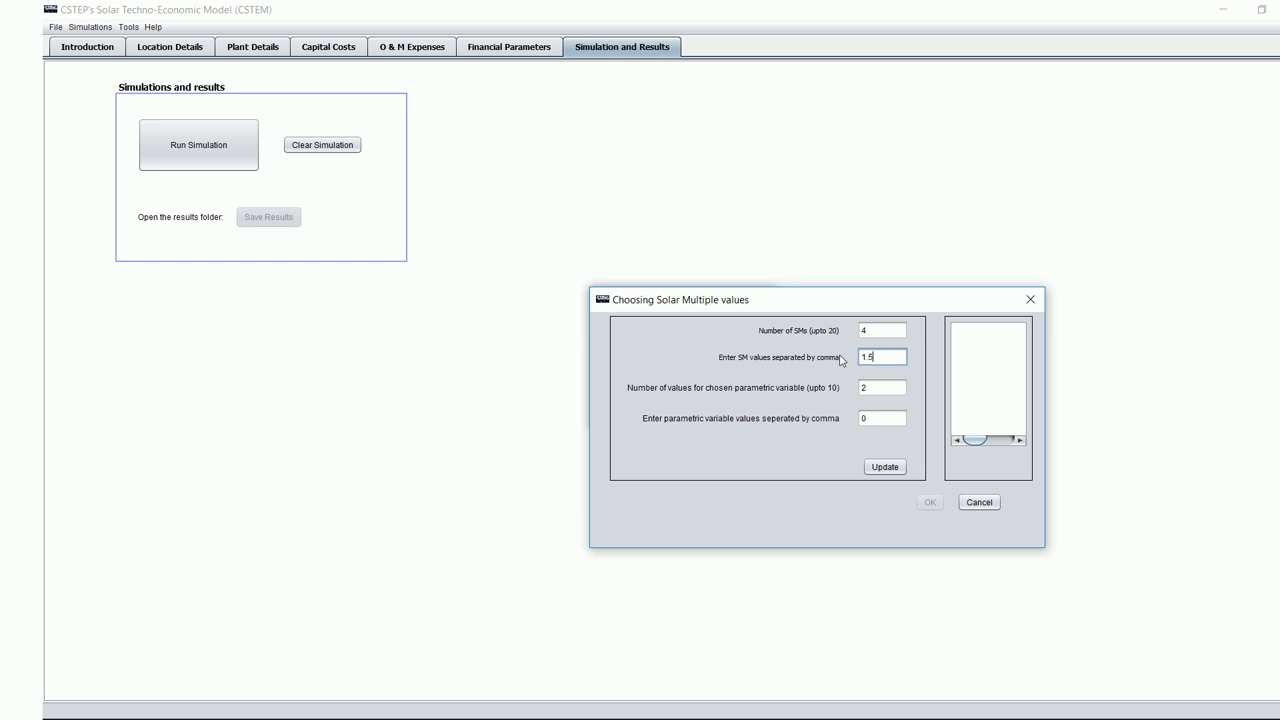
type(",2,2.5,3")
Step: Enter 0.25 and 0.3 as the power block efficiency values and run the parametric simulation
left_click(881, 419)
double_click(892, 419)
type("0.25,0.3")
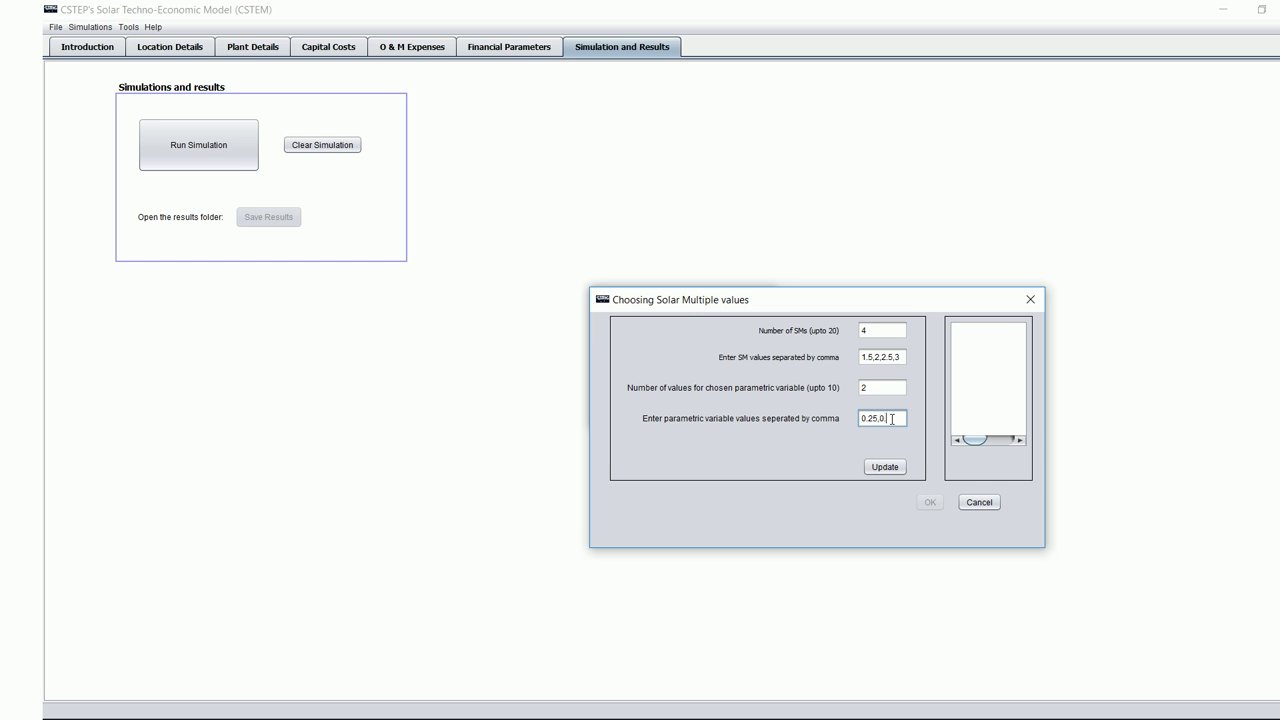
left_click(900, 470)
left_click(930, 502)
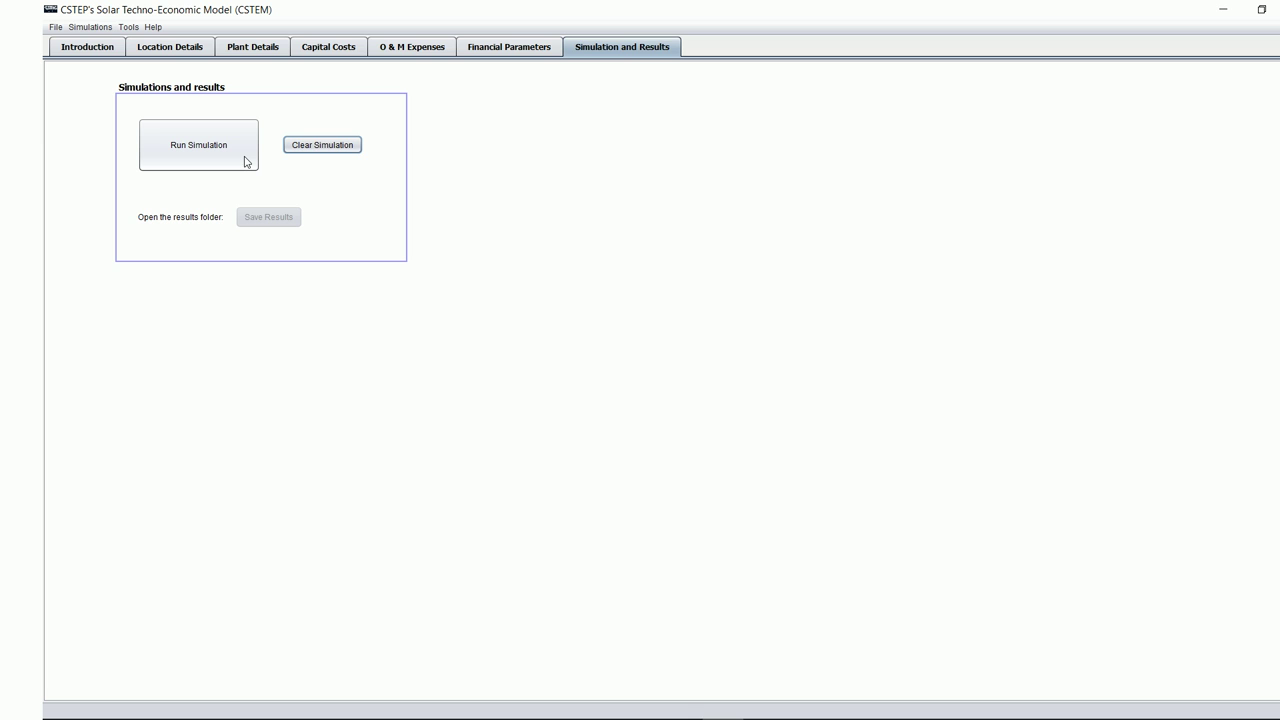
left_click(245, 162)
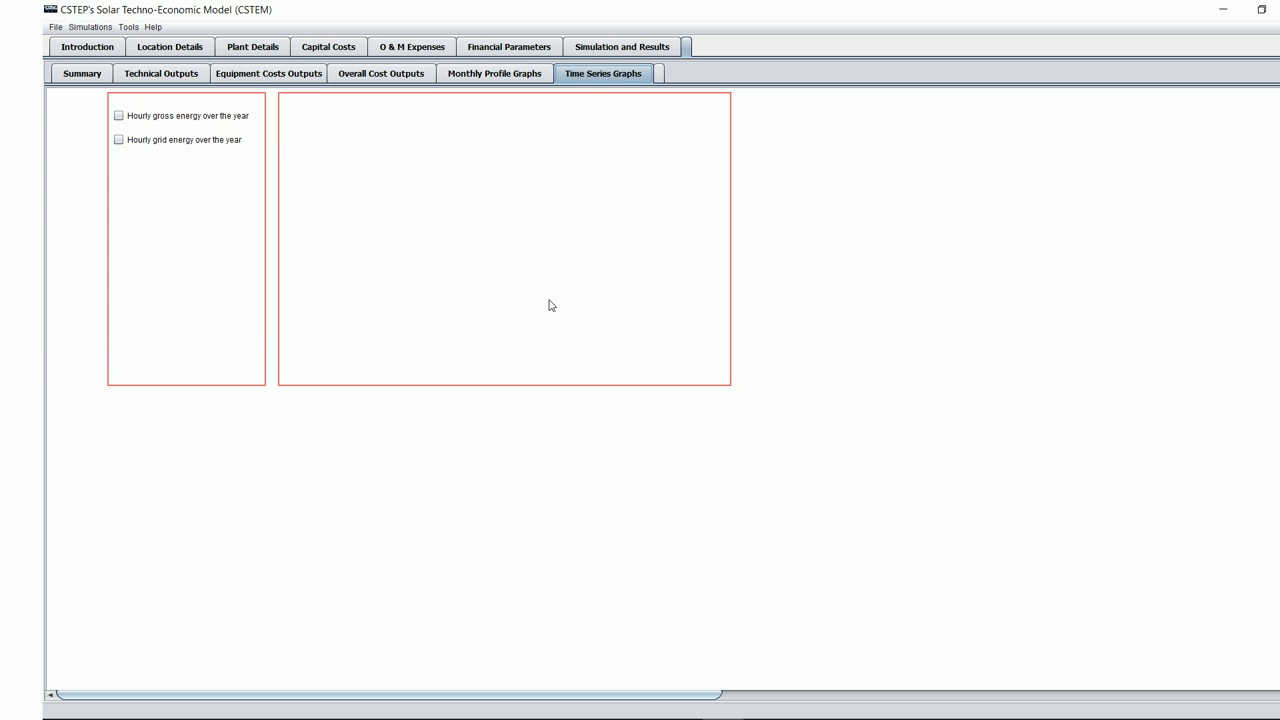
Step: Review the parametric run's summary, including the selectable solar multiple and power block efficiency values
left_click(71, 75)
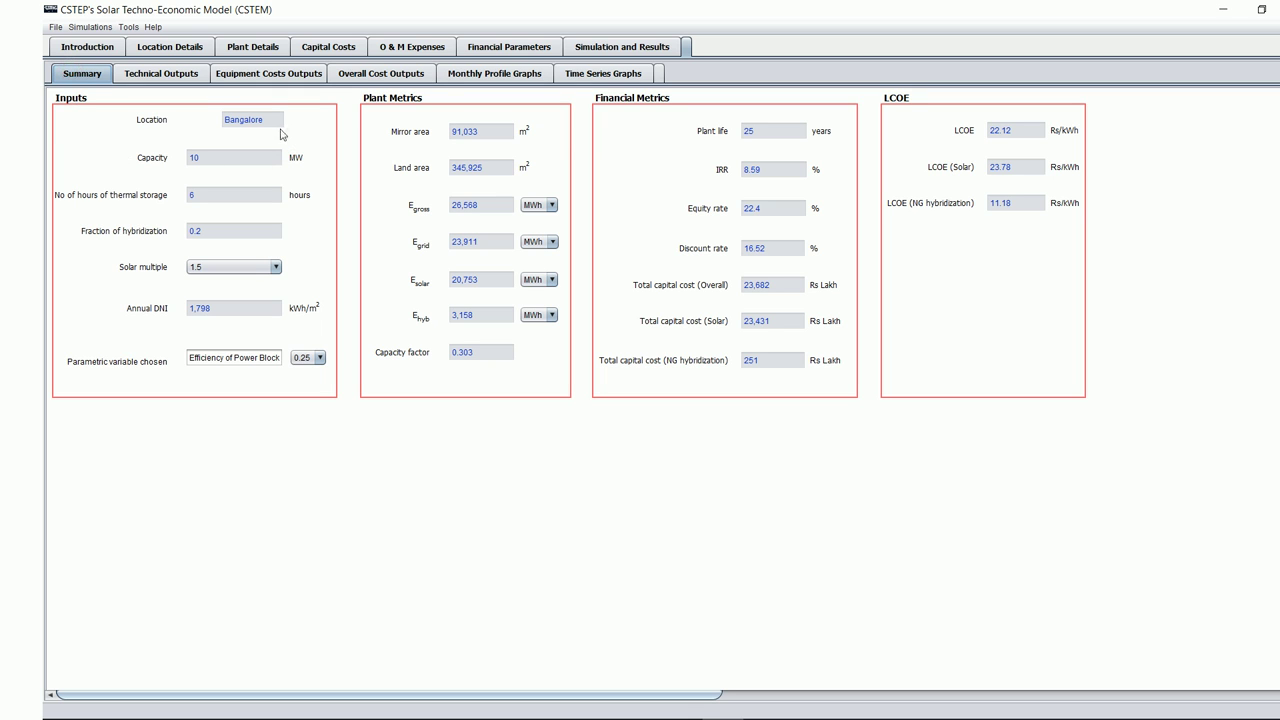
left_click(276, 268)
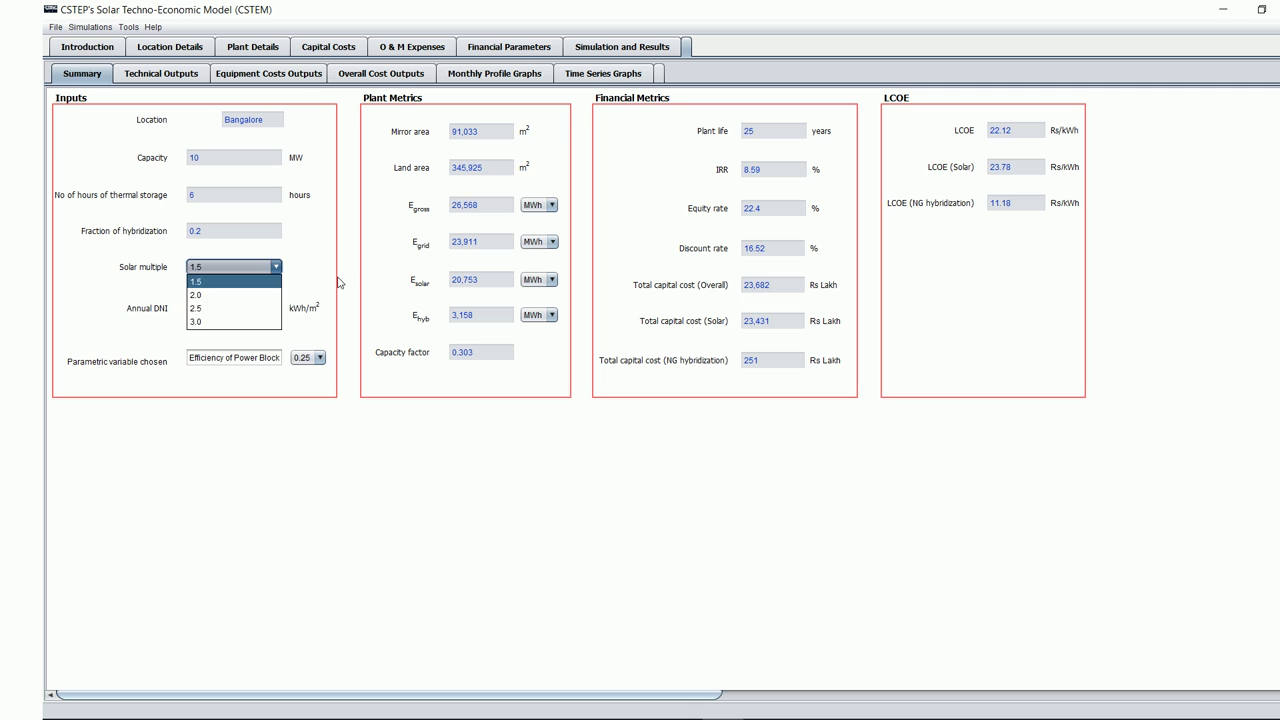
key("Escape")
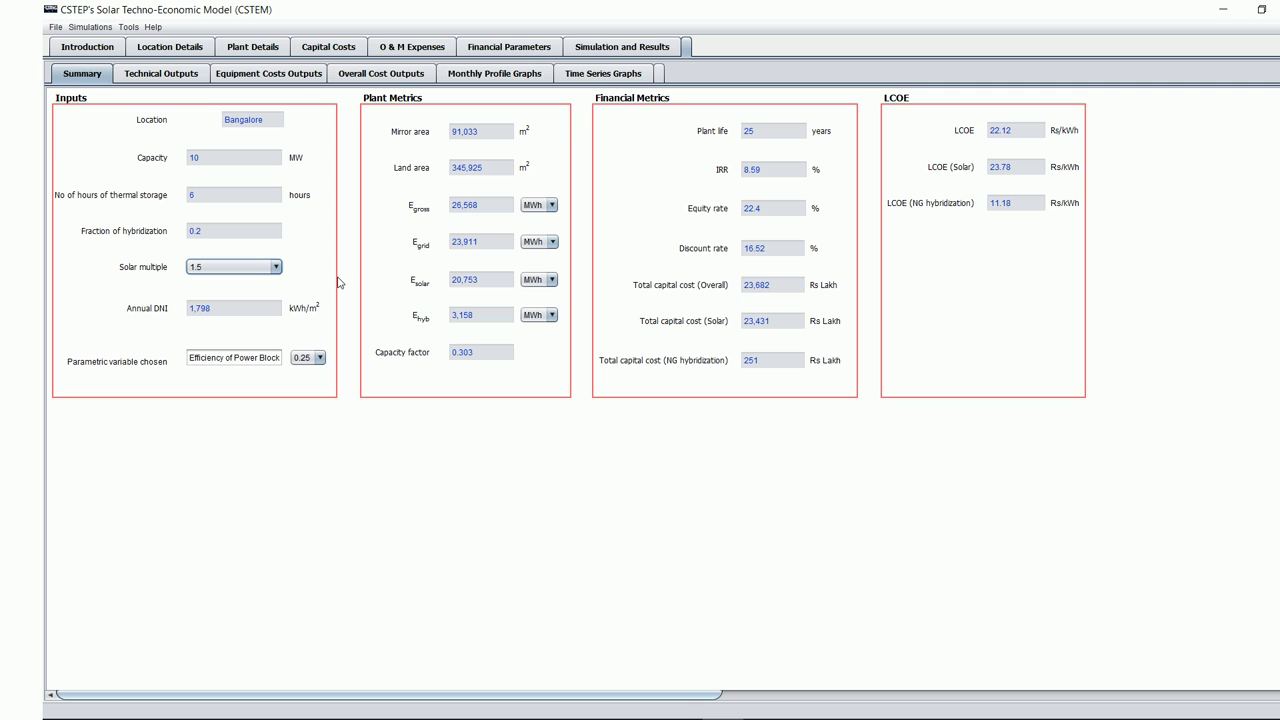
left_click(320, 358)
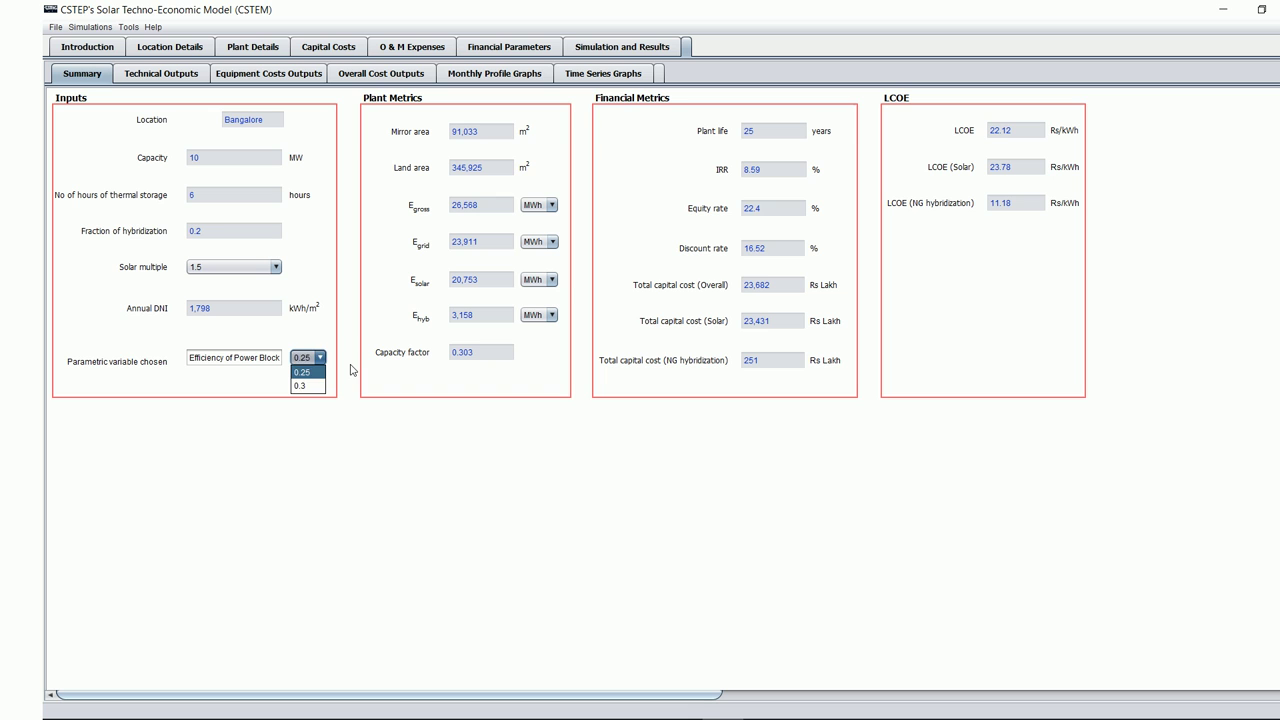
left_click(350, 370)
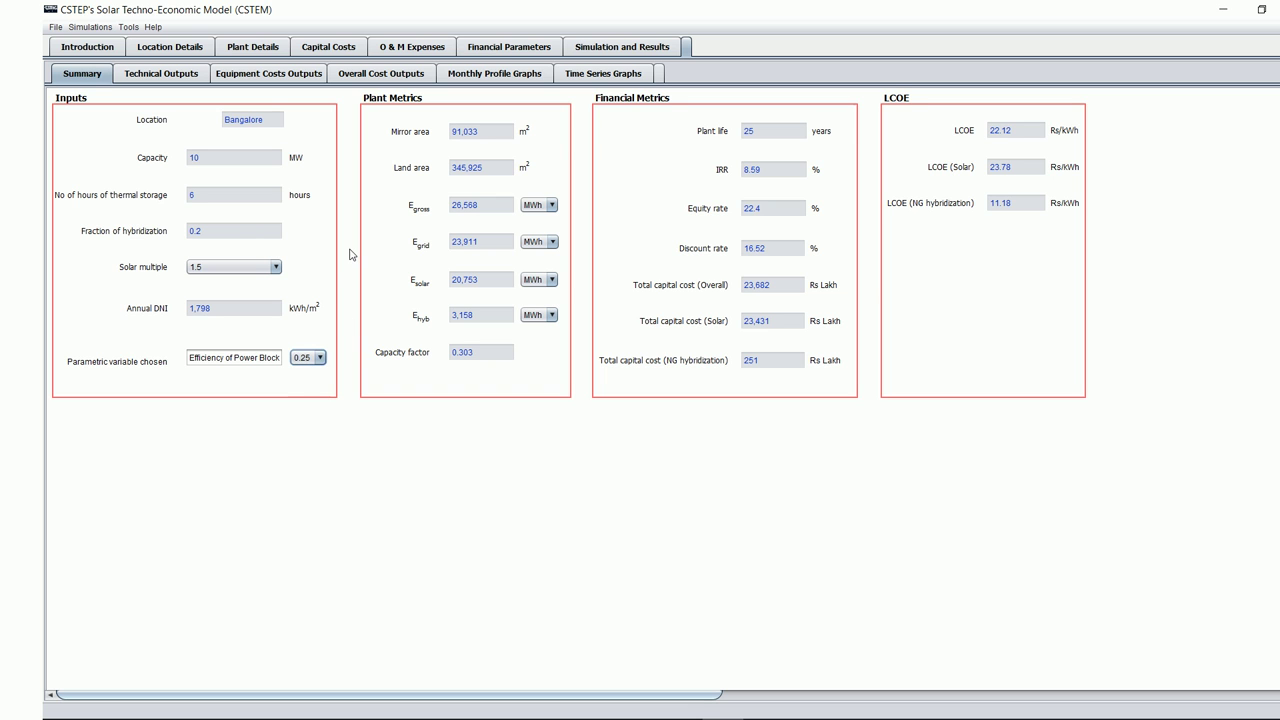
Step: Review the technical outputs and the unit options for land area, thermic oil heater capacity and annual heater energy
left_click(161, 76)
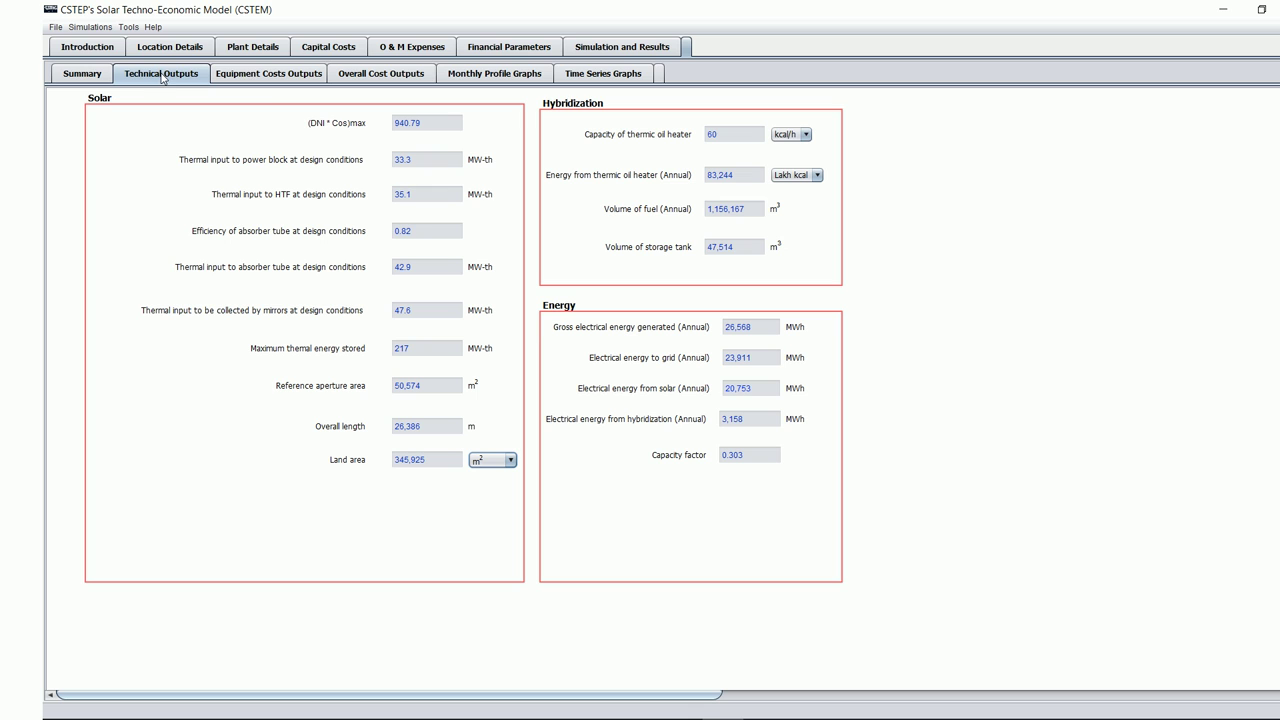
left_click(510, 462)
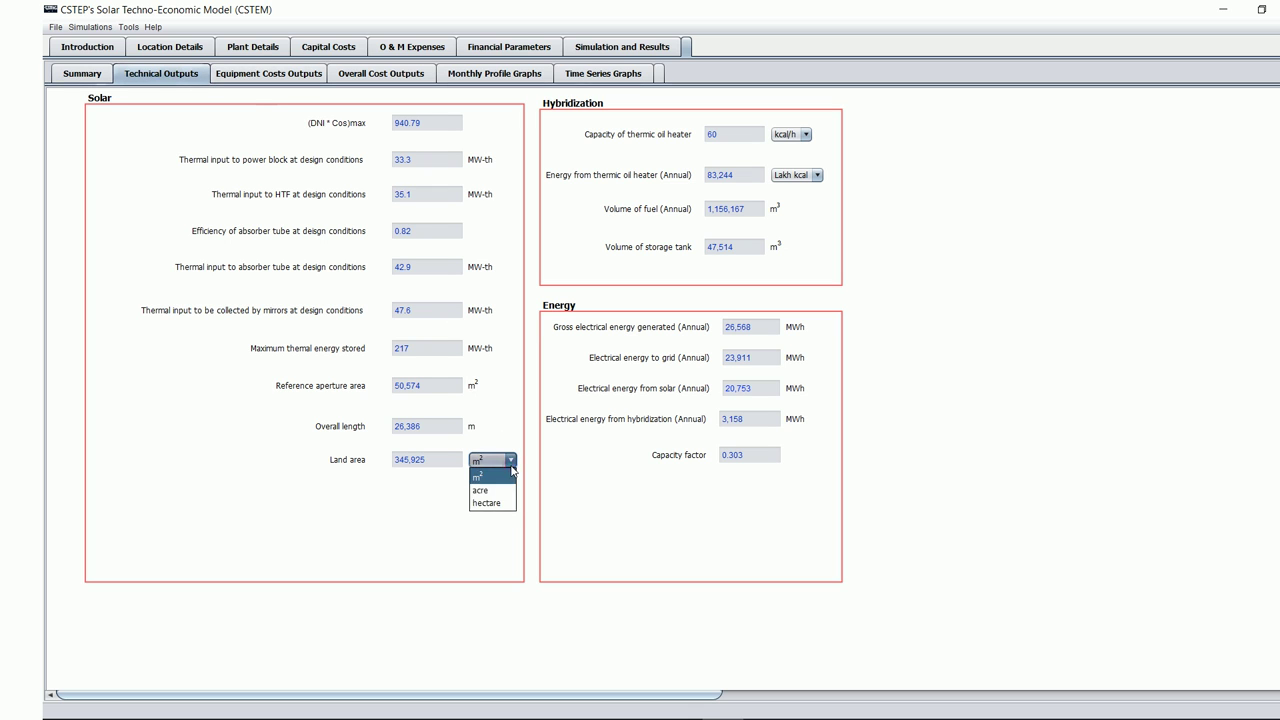
left_click(511, 467)
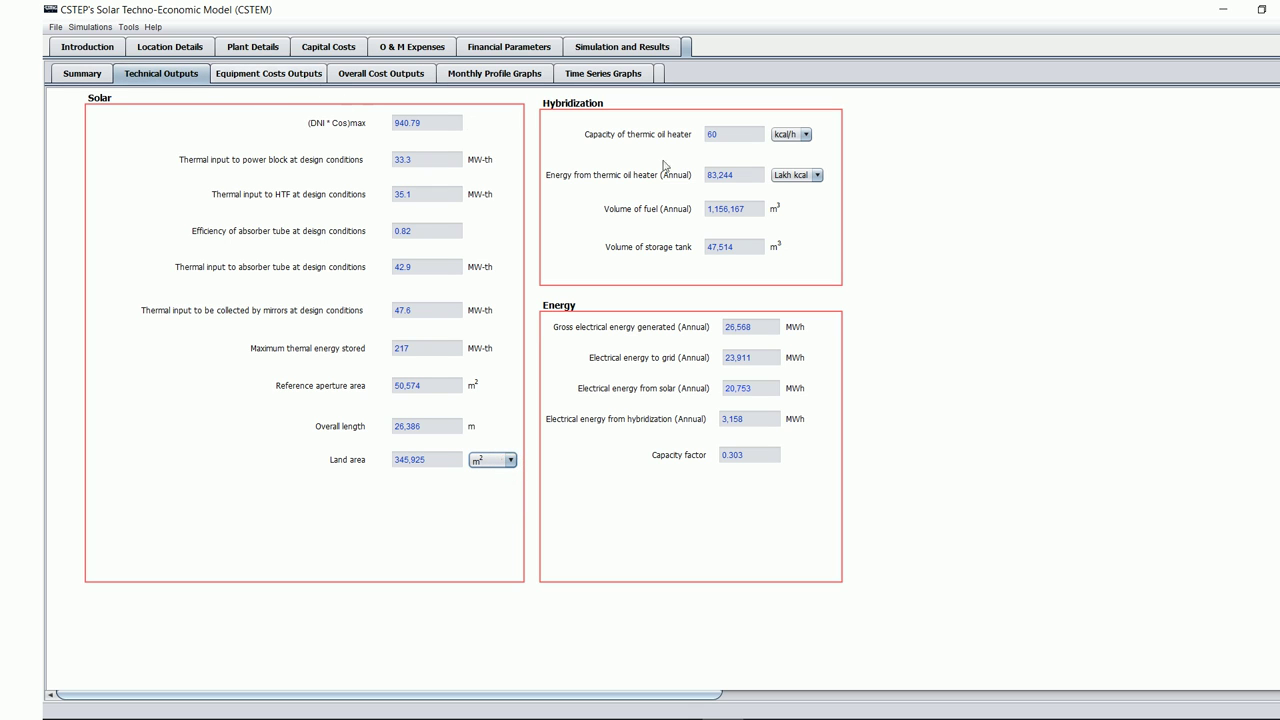
left_click(805, 135)
left_click(805, 140)
left_click(818, 175)
left_click(805, 184)
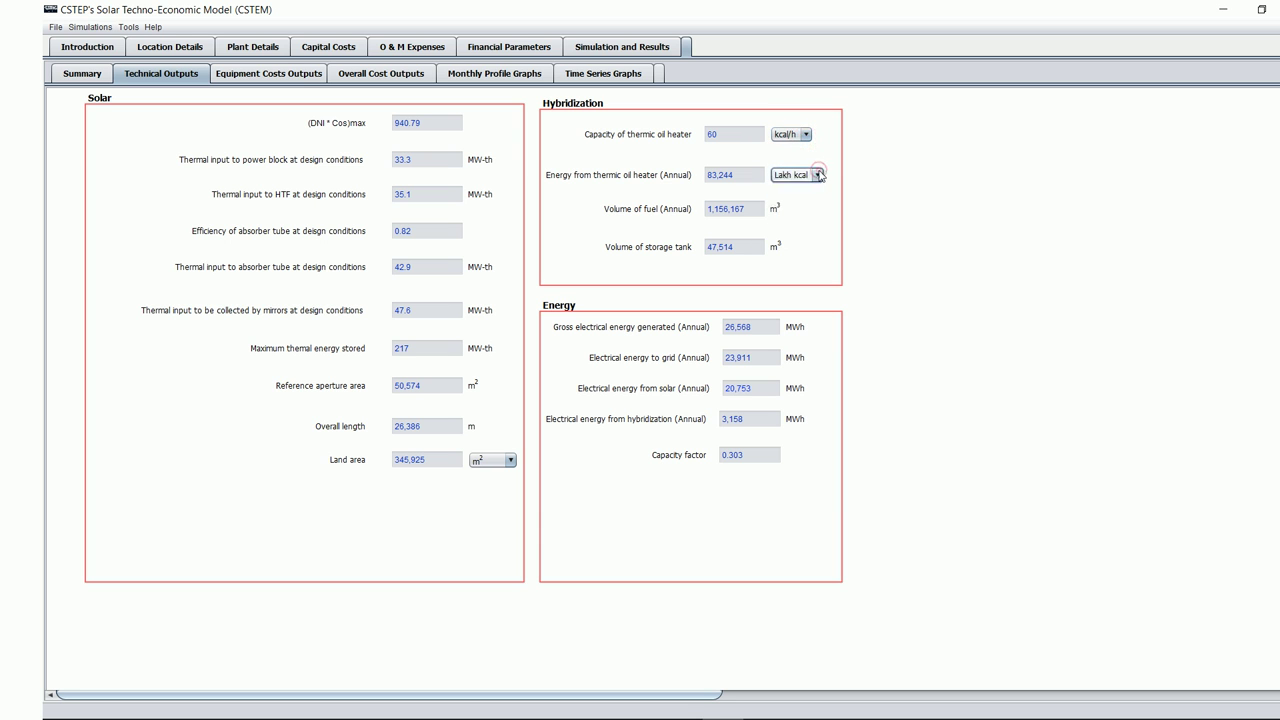
Step: Review the parametric run's equipment cost outputs and its overall cost outputs
left_click(299, 74)
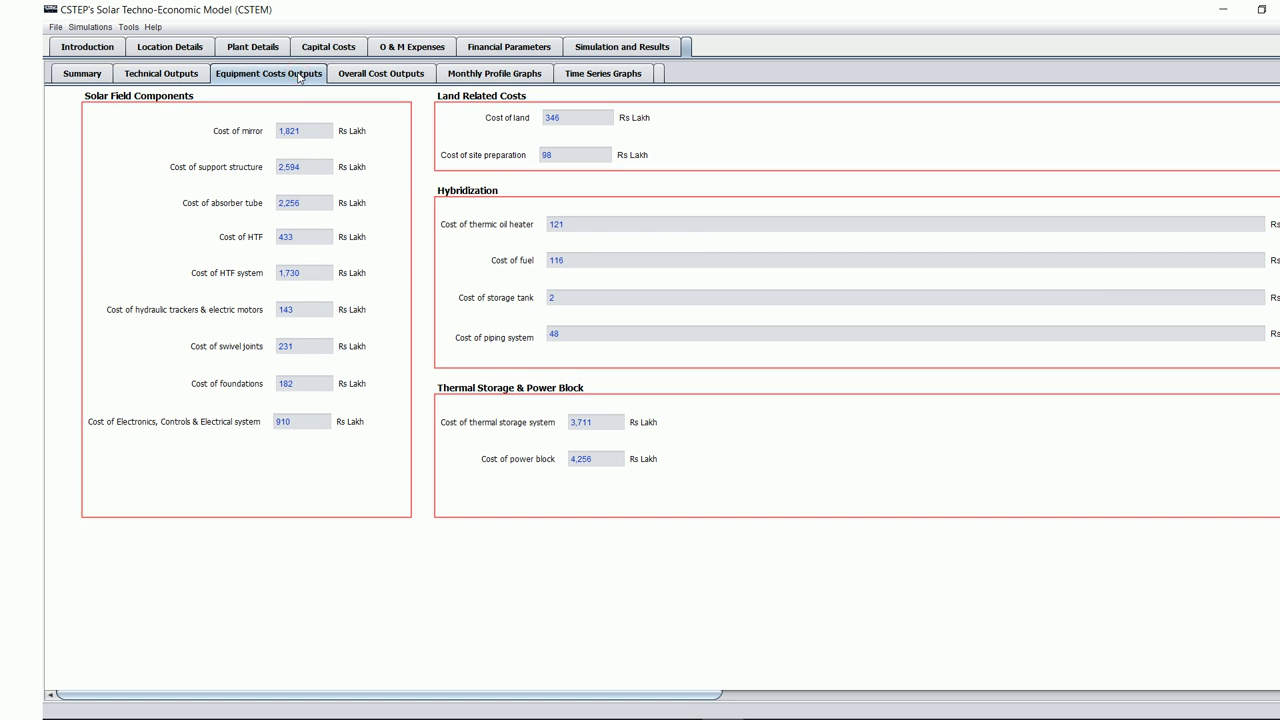
left_click(370, 80)
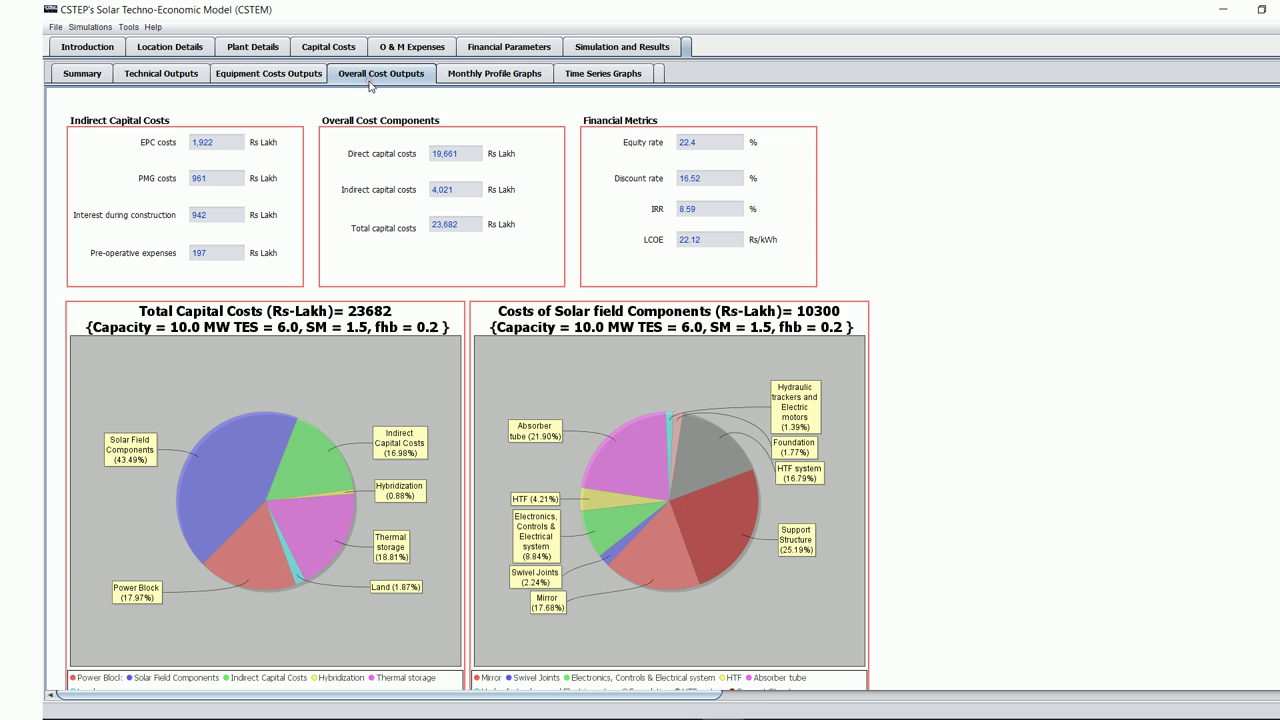
Step: Plot and clear the monthly average of hourly gross energy for the parametric run, and open the time series graphs
left_click(474, 80)
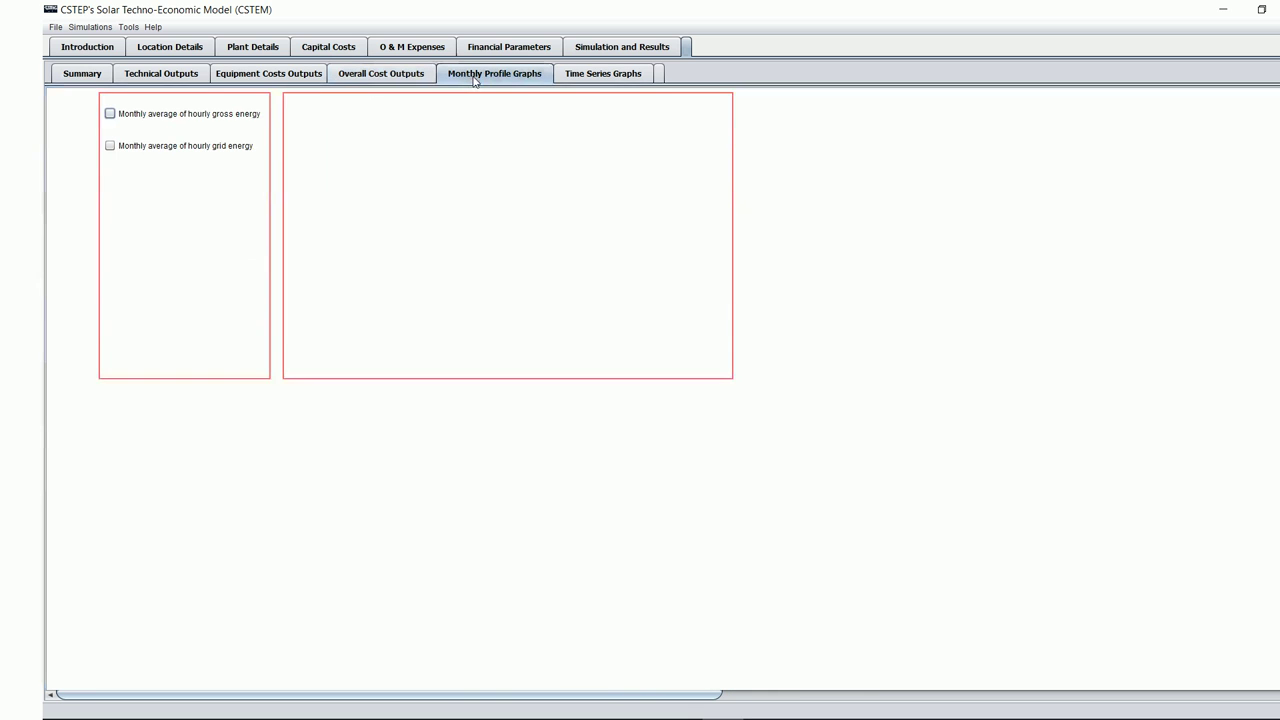
left_click(112, 116)
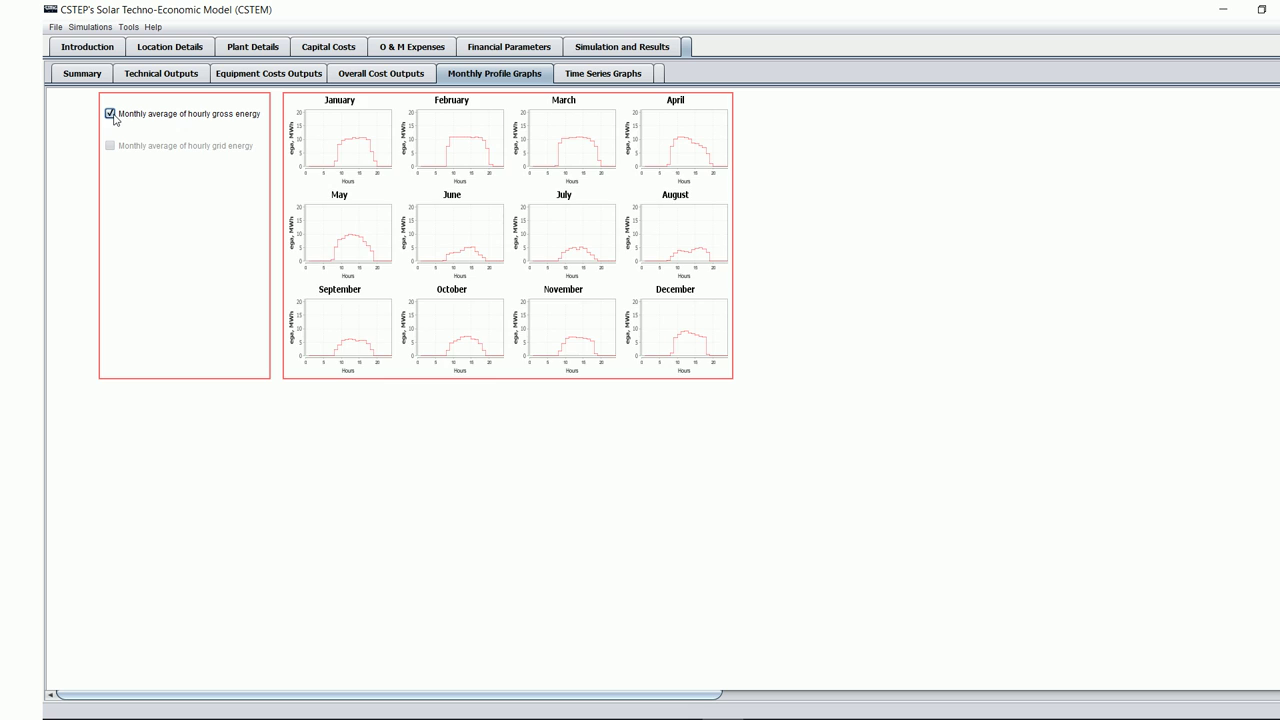
left_click(110, 114)
left_click(583, 77)
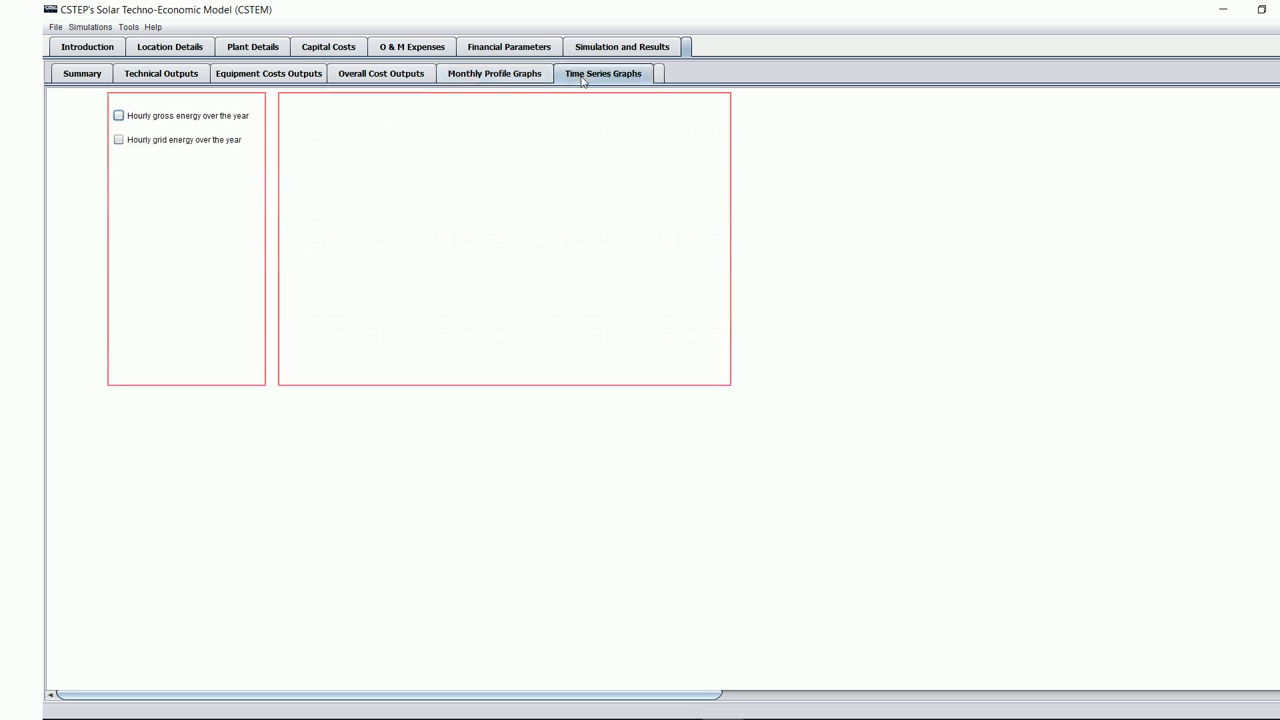
Step: Inspect the hourly gross energy over the year, clear that plot, and review how LCOE and IRR vary with solar multiple
left_click(119, 116)
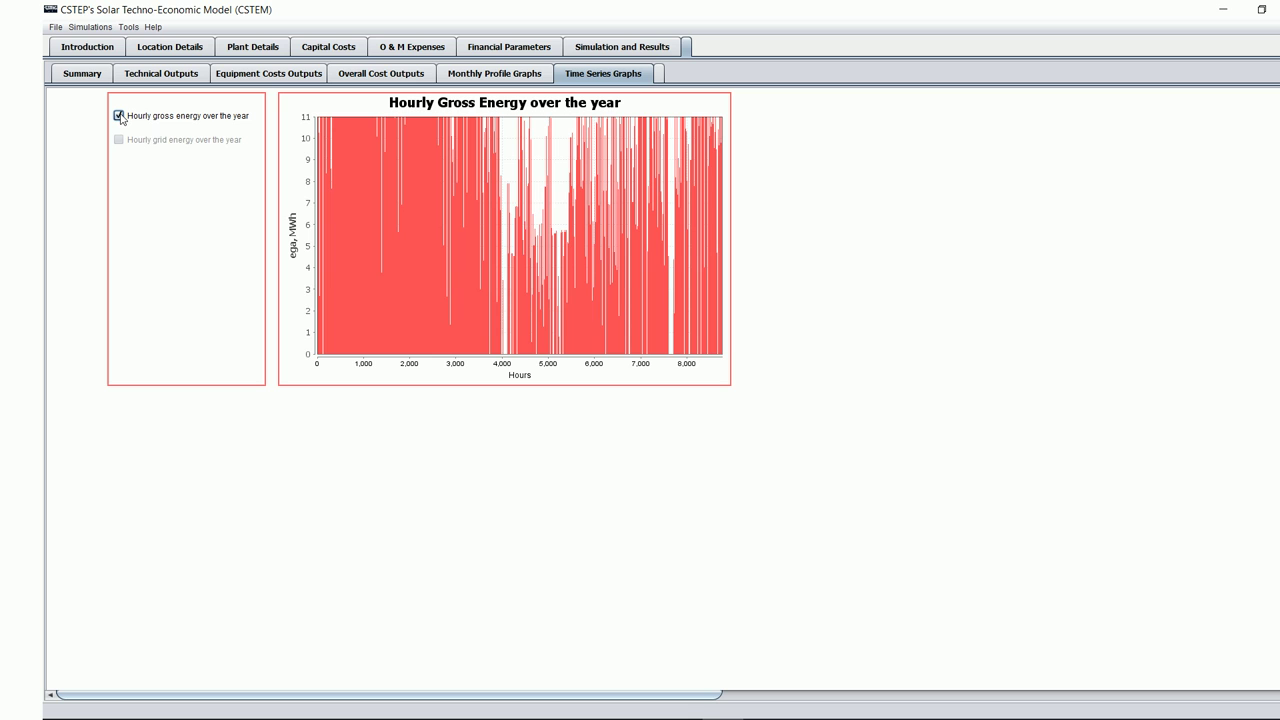
left_click_drag(398, 156, 493, 187)
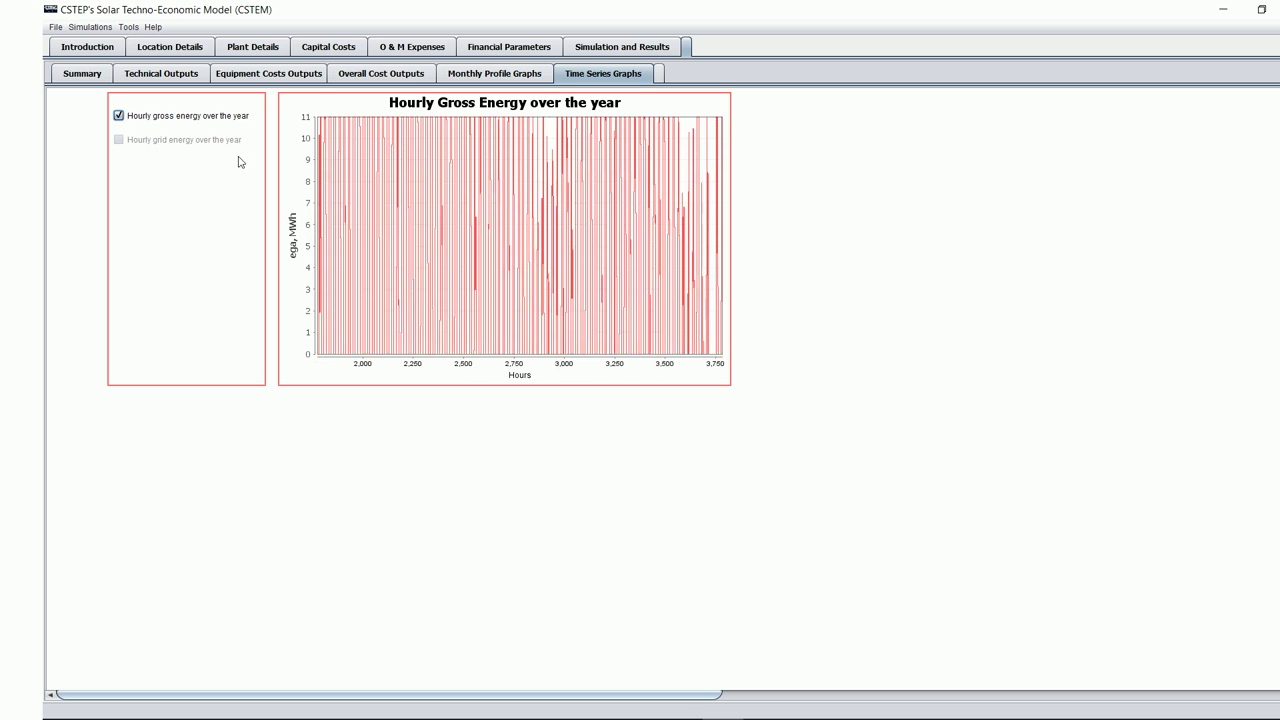
left_click(119, 116)
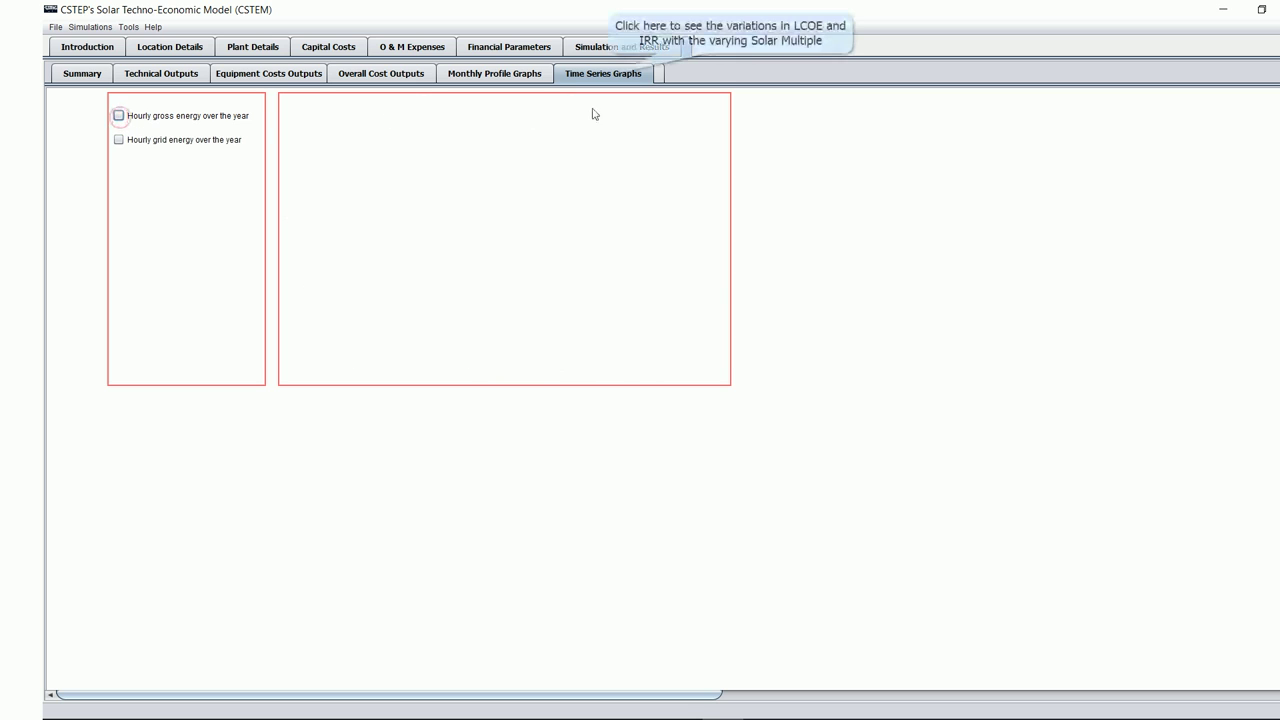
left_click(660, 80)
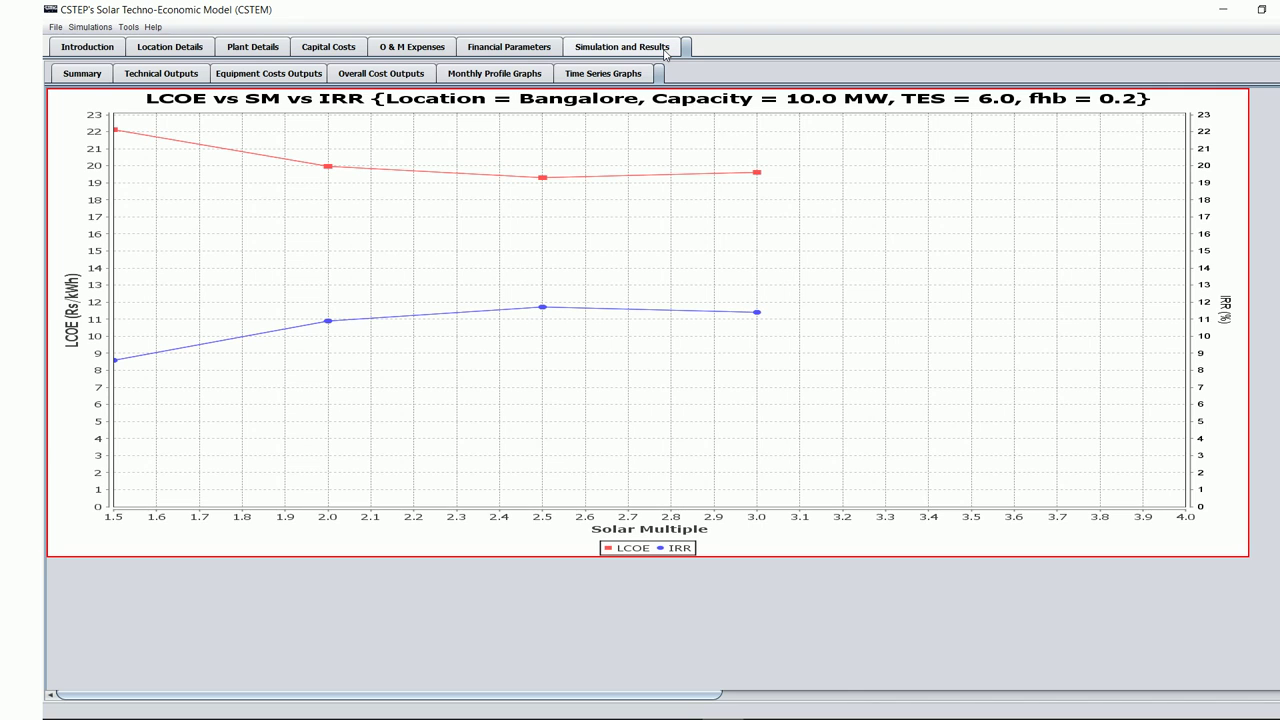
Step: Save the parametric run's results to the Documents folder and clear the simulation
left_click(622, 47)
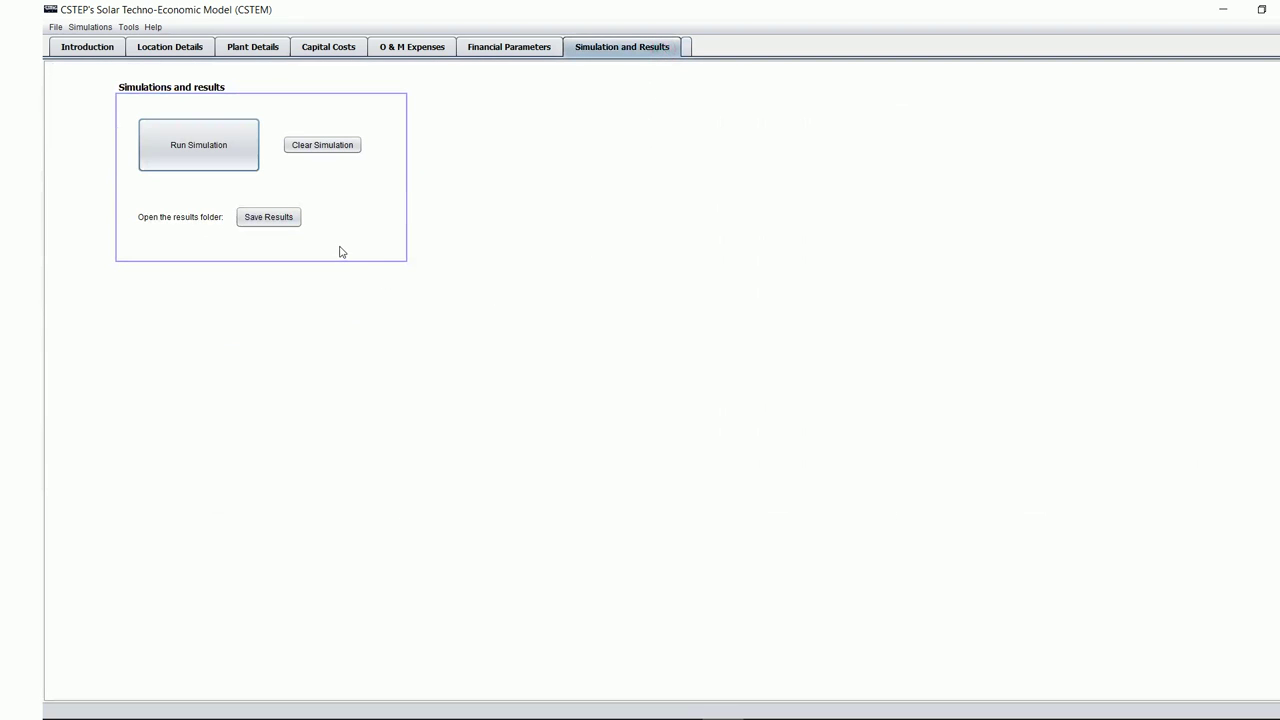
left_click(290, 222)
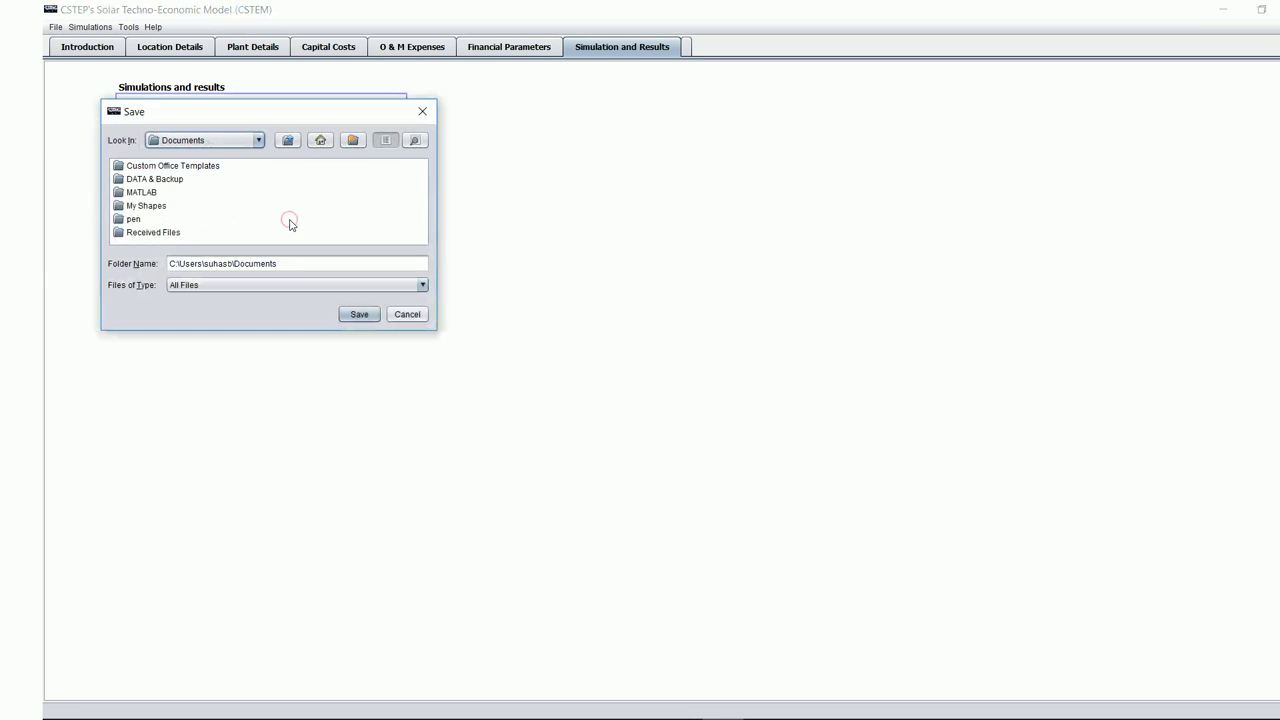
left_click(359, 315)
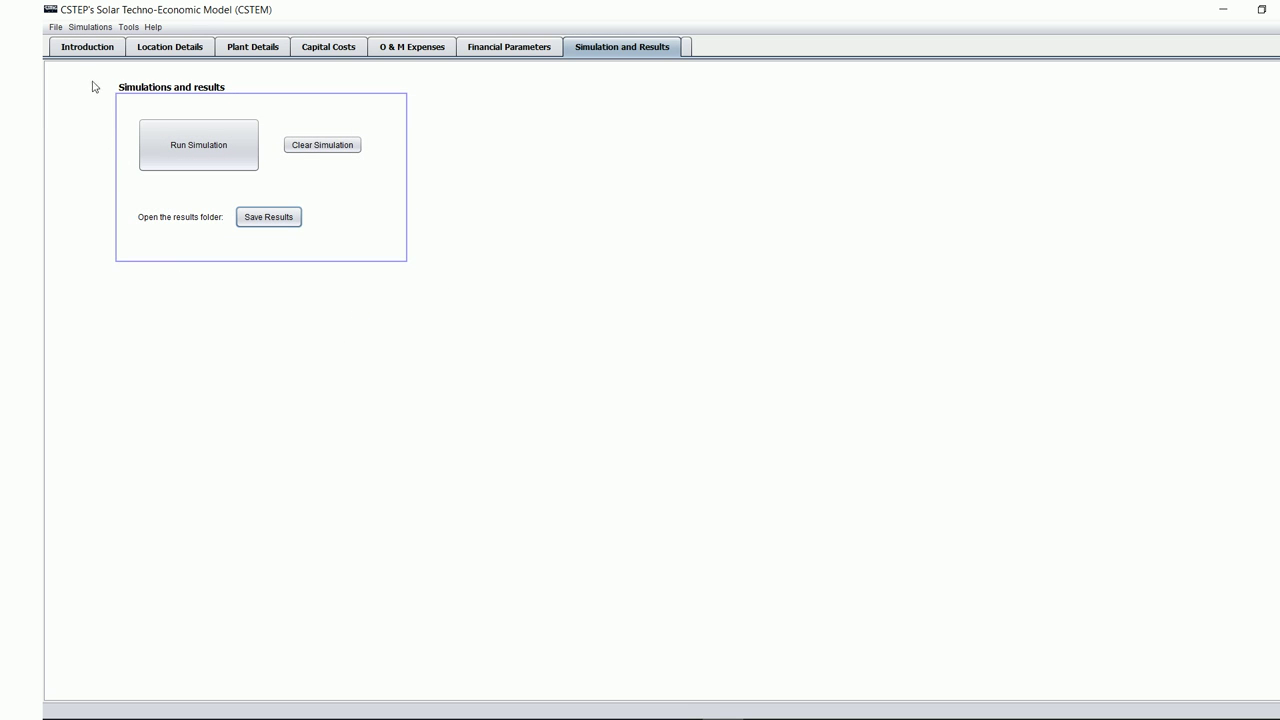
left_click(328, 147)
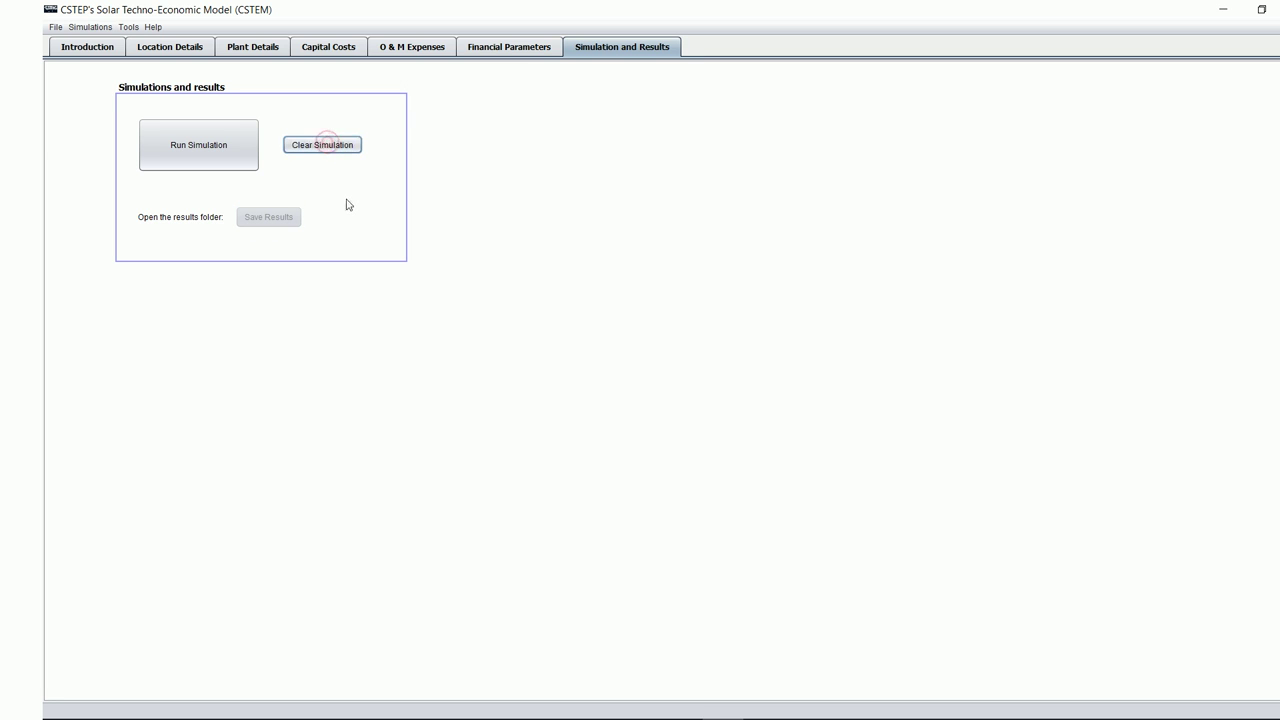